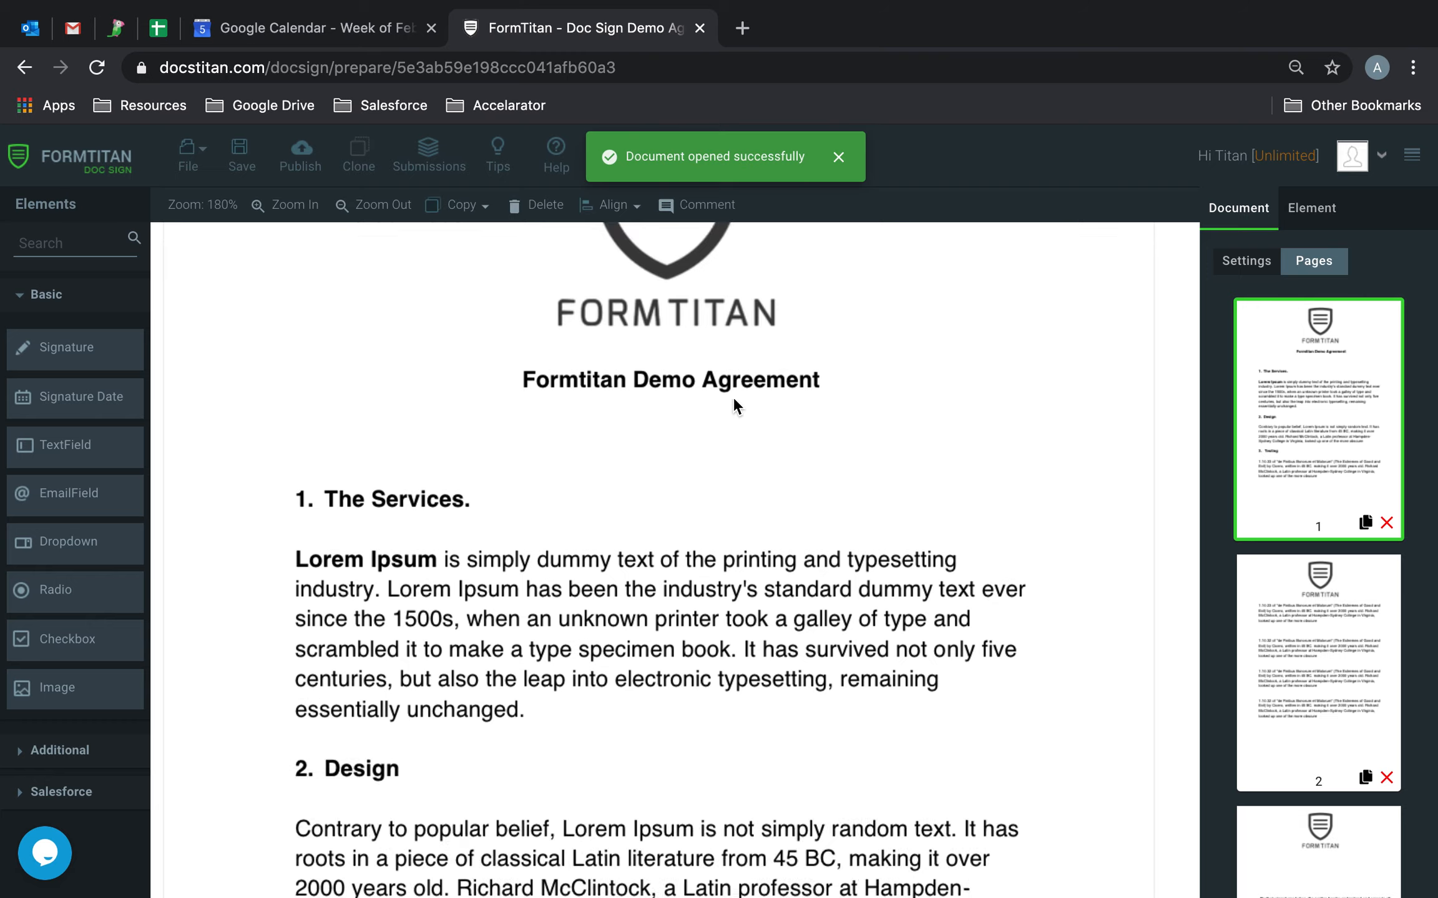
Add a text field with its label hidden to the signer table, resize it wide and short, and duplicate it.
scroll(732, 397, up, 2)
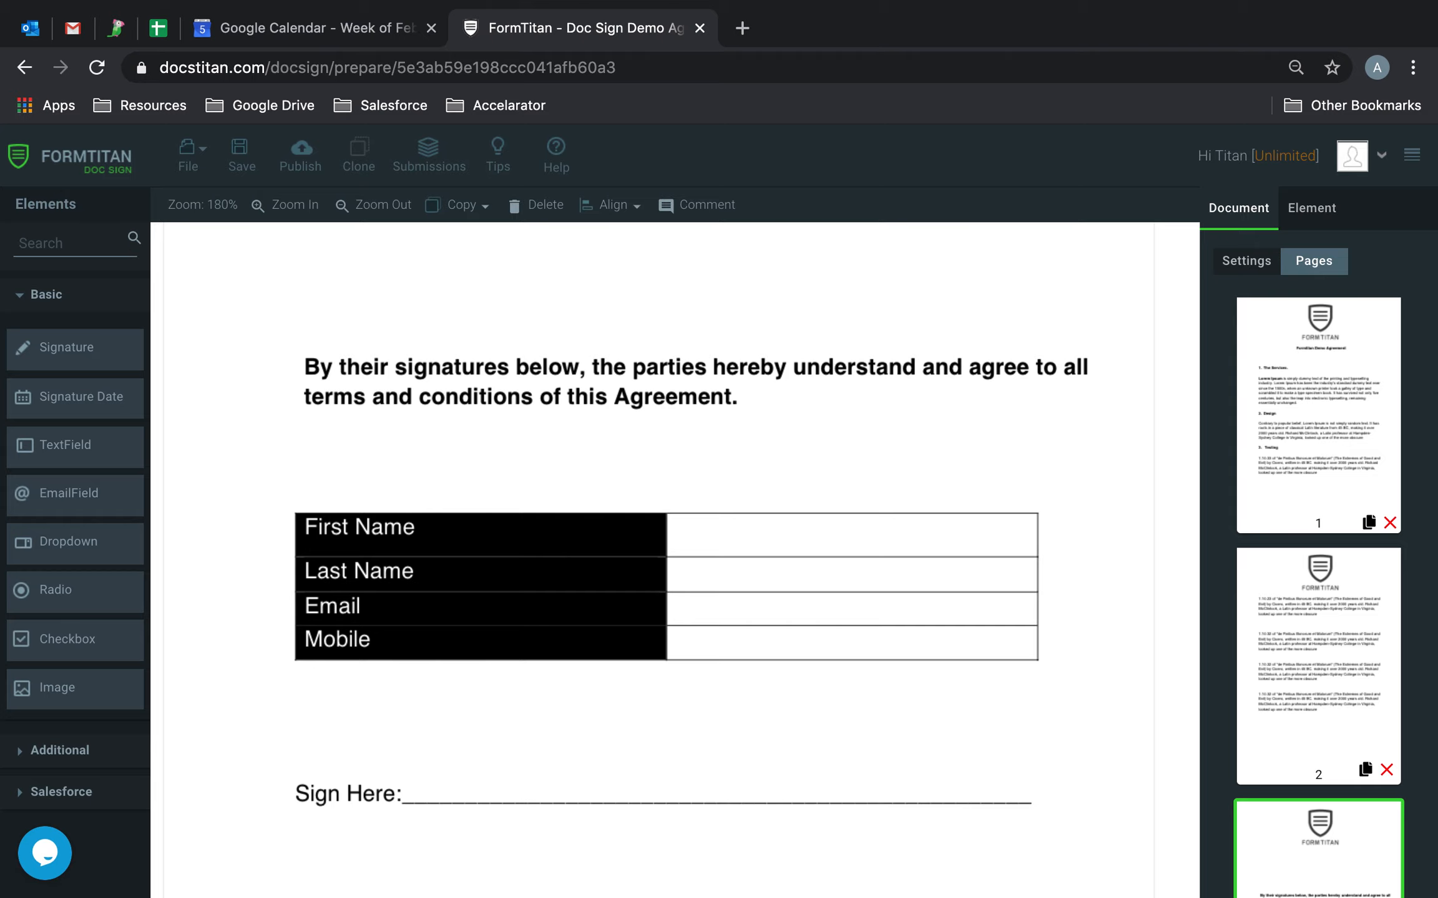
text(text)
drag(83, 388, 577, 471)
scroll(1418, 657, down, 3)
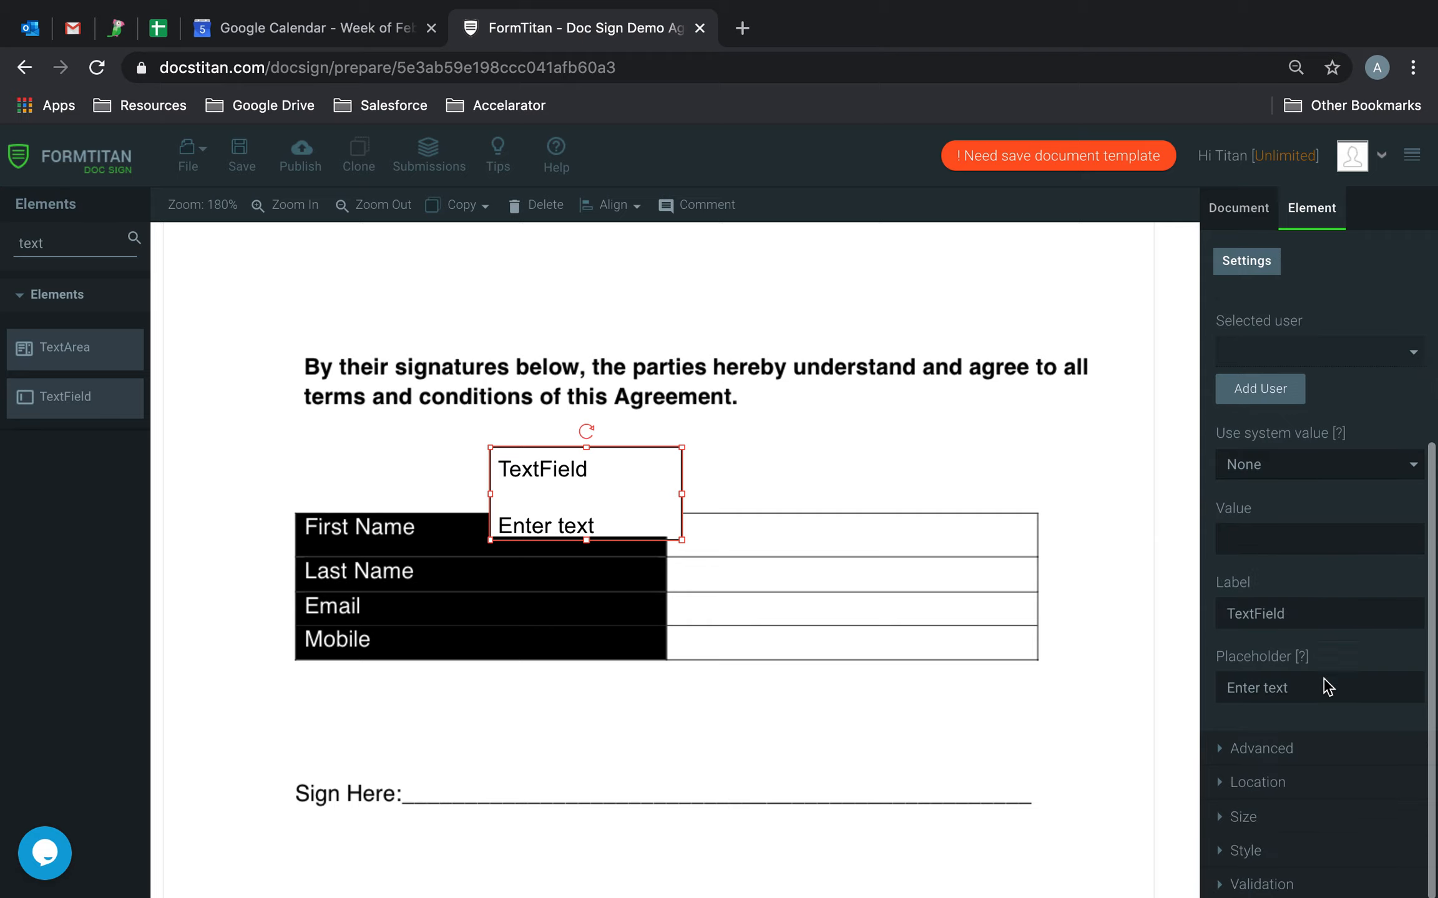
click(1268, 752)
click(1227, 601)
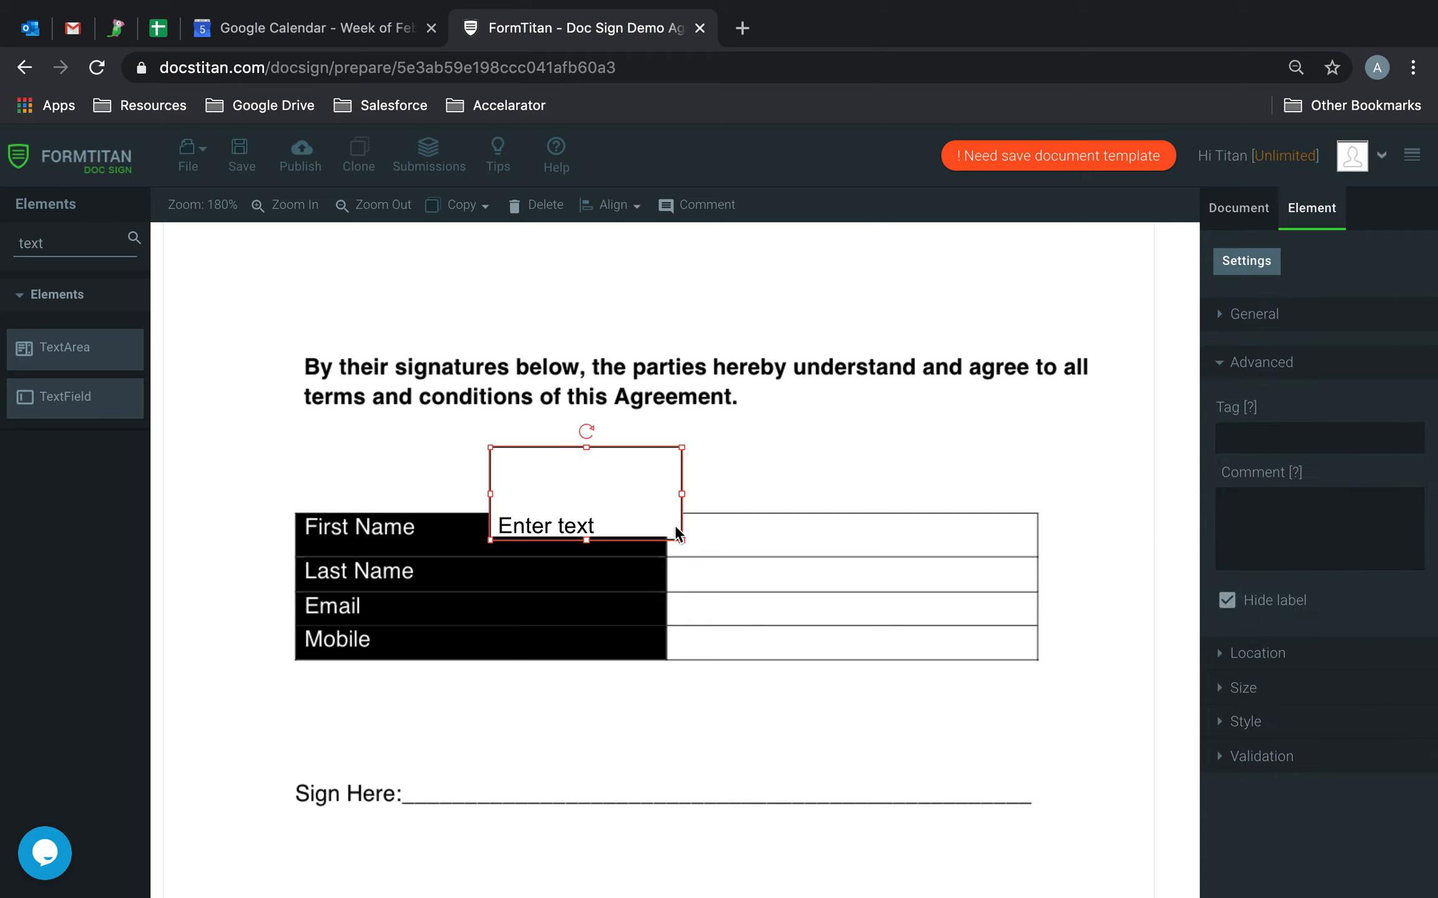
drag(683, 540, 885, 642)
key(super+c)
key(super+v)
key(super+v)
key(super+v)
Place a Signature field on the Sign Here line, widen it along the line, and save.
double_click(84, 243)
text(sign)
mouse_move(94, 368)
mouse_down()
mouse_move(543, 746)
mouse_move(480, 697)
mouse_up()
click(560, 723)
drag(559, 723, 507, 740)
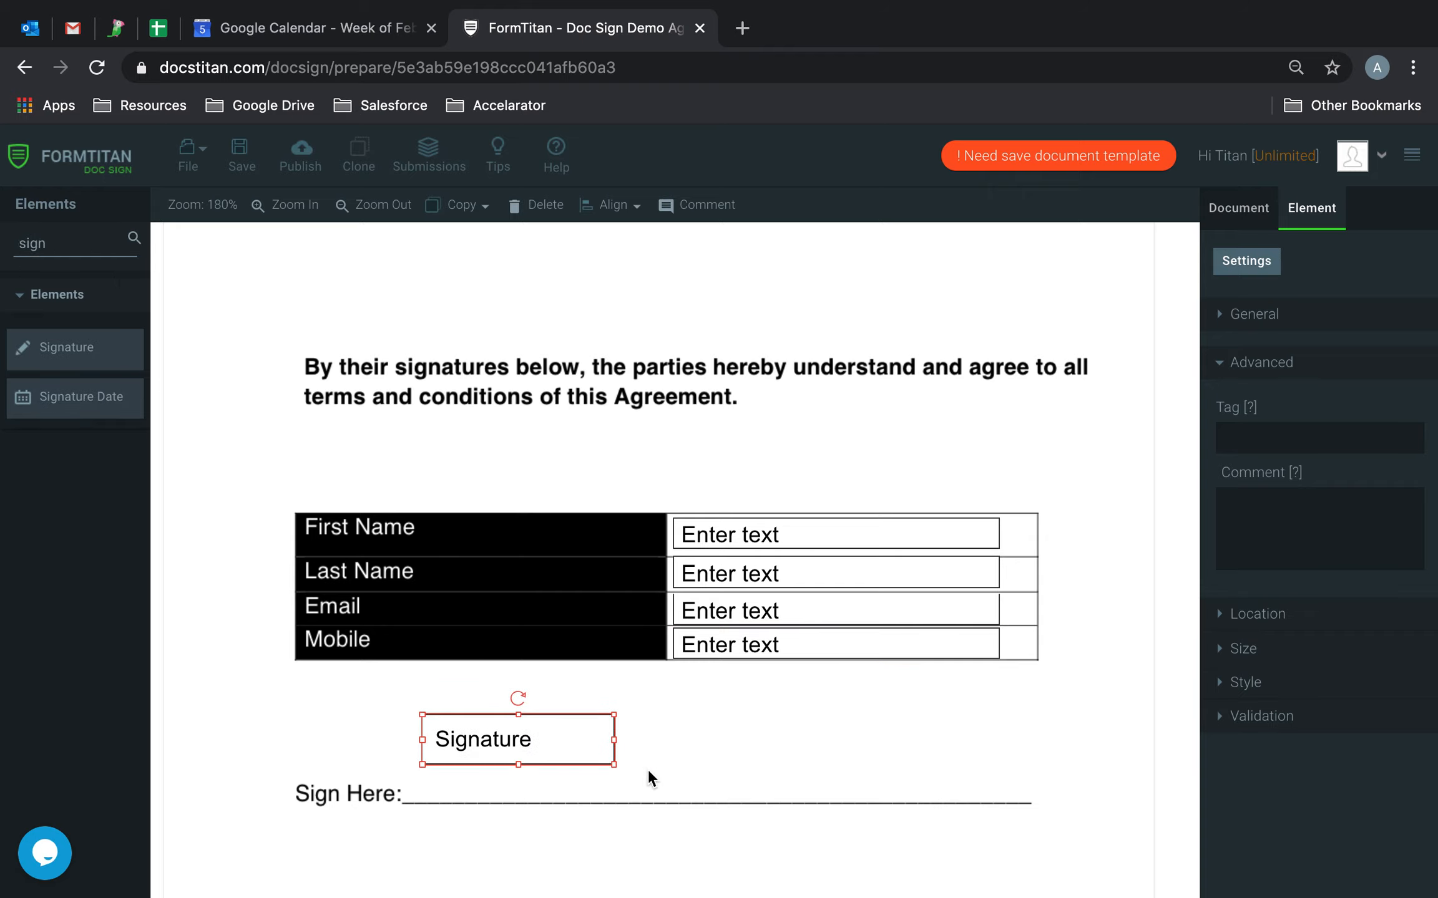
mouse_move(615, 765)
mouse_down()
mouse_move(1018, 786)
mouse_move(1012, 798)
mouse_up()
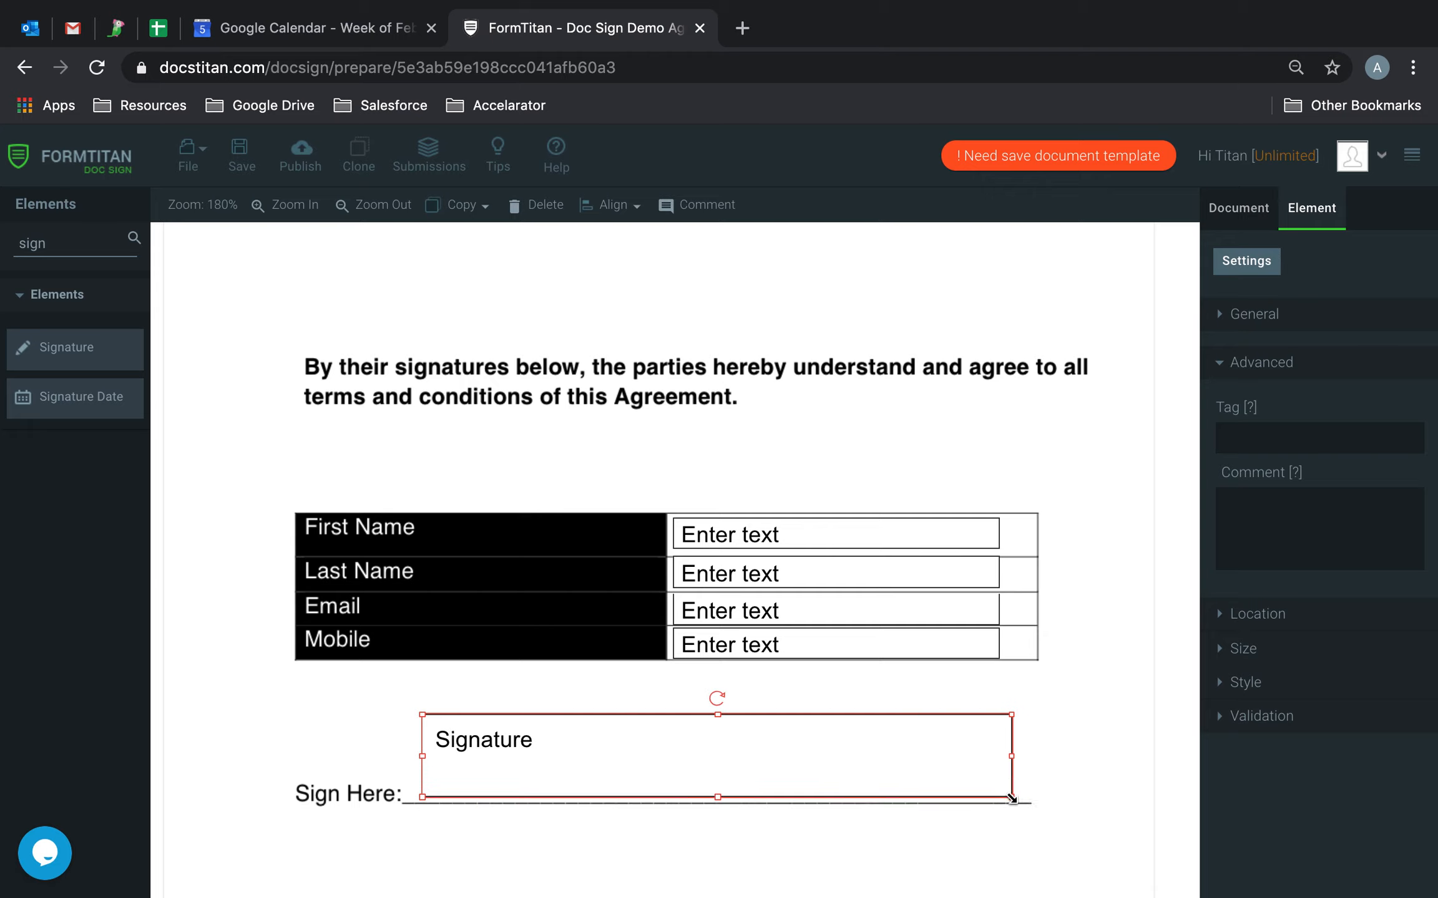
click(241, 150)
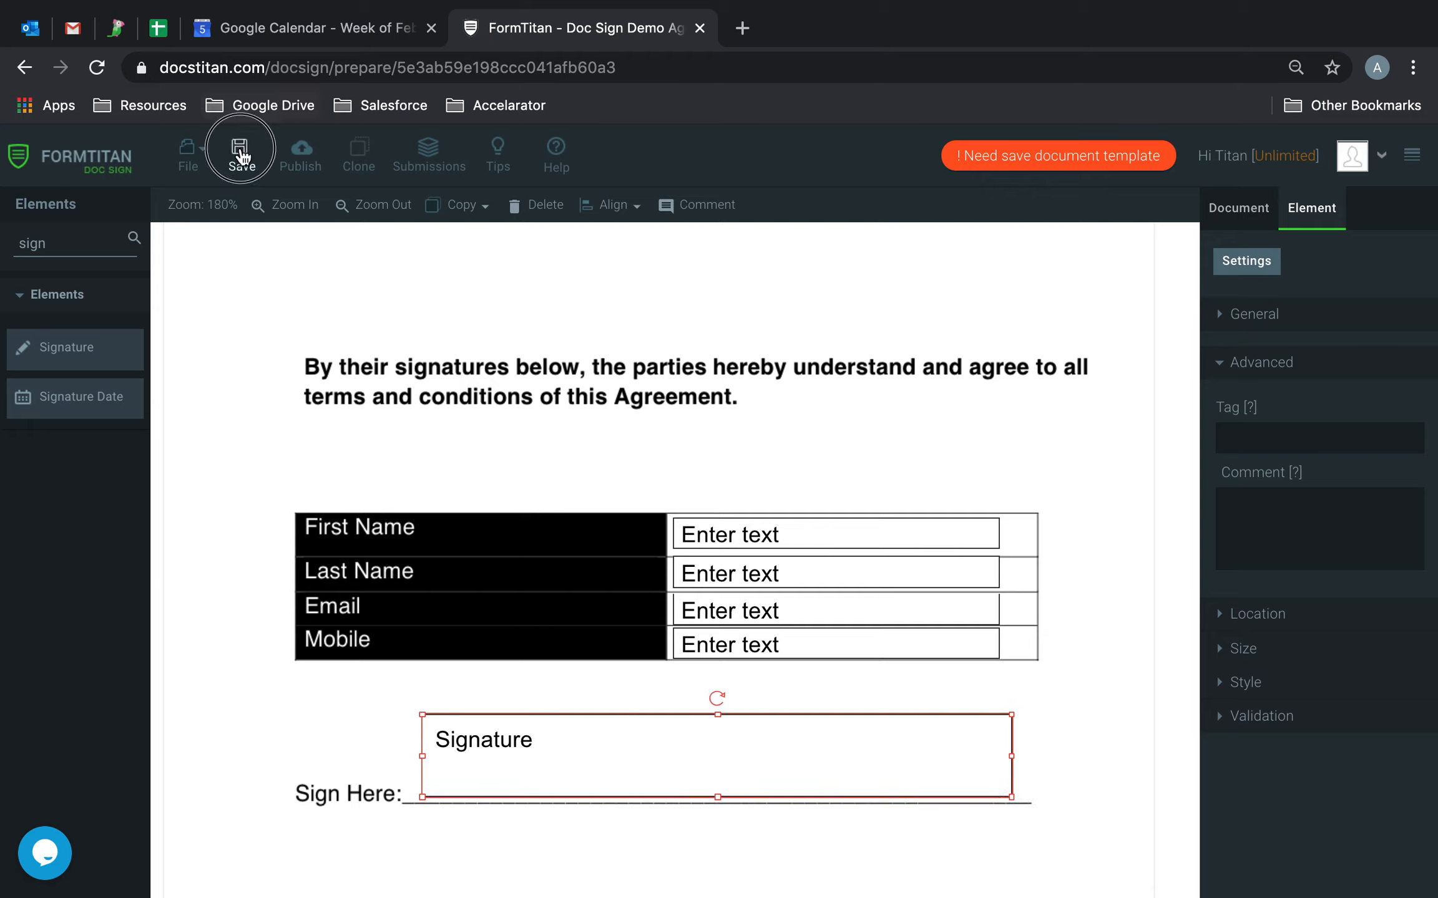
Set the document access to Dynamic in the document settings.
click(1240, 212)
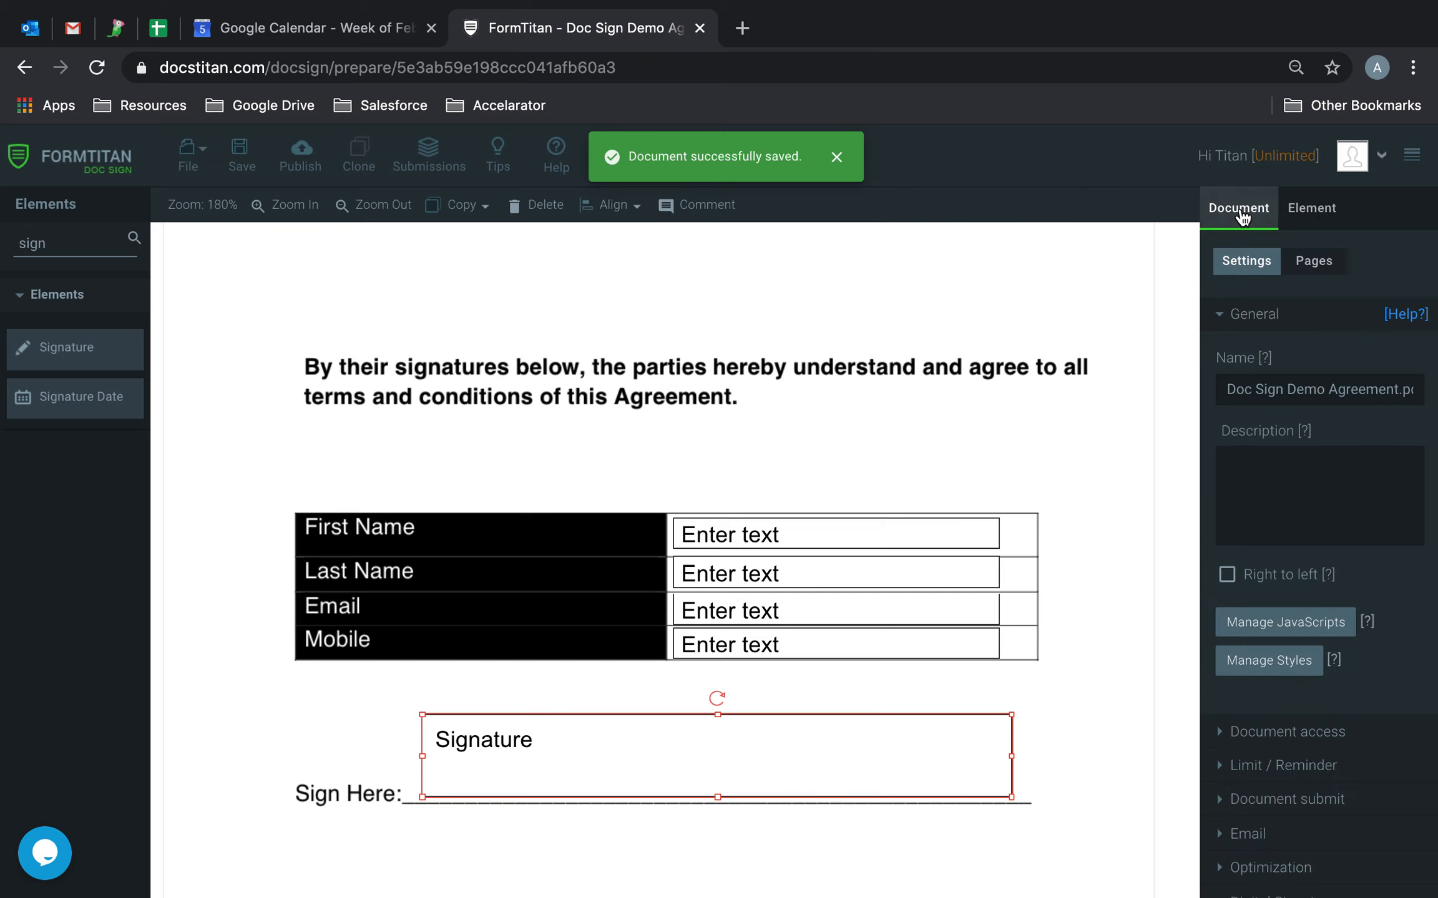
click(1254, 313)
click(1270, 354)
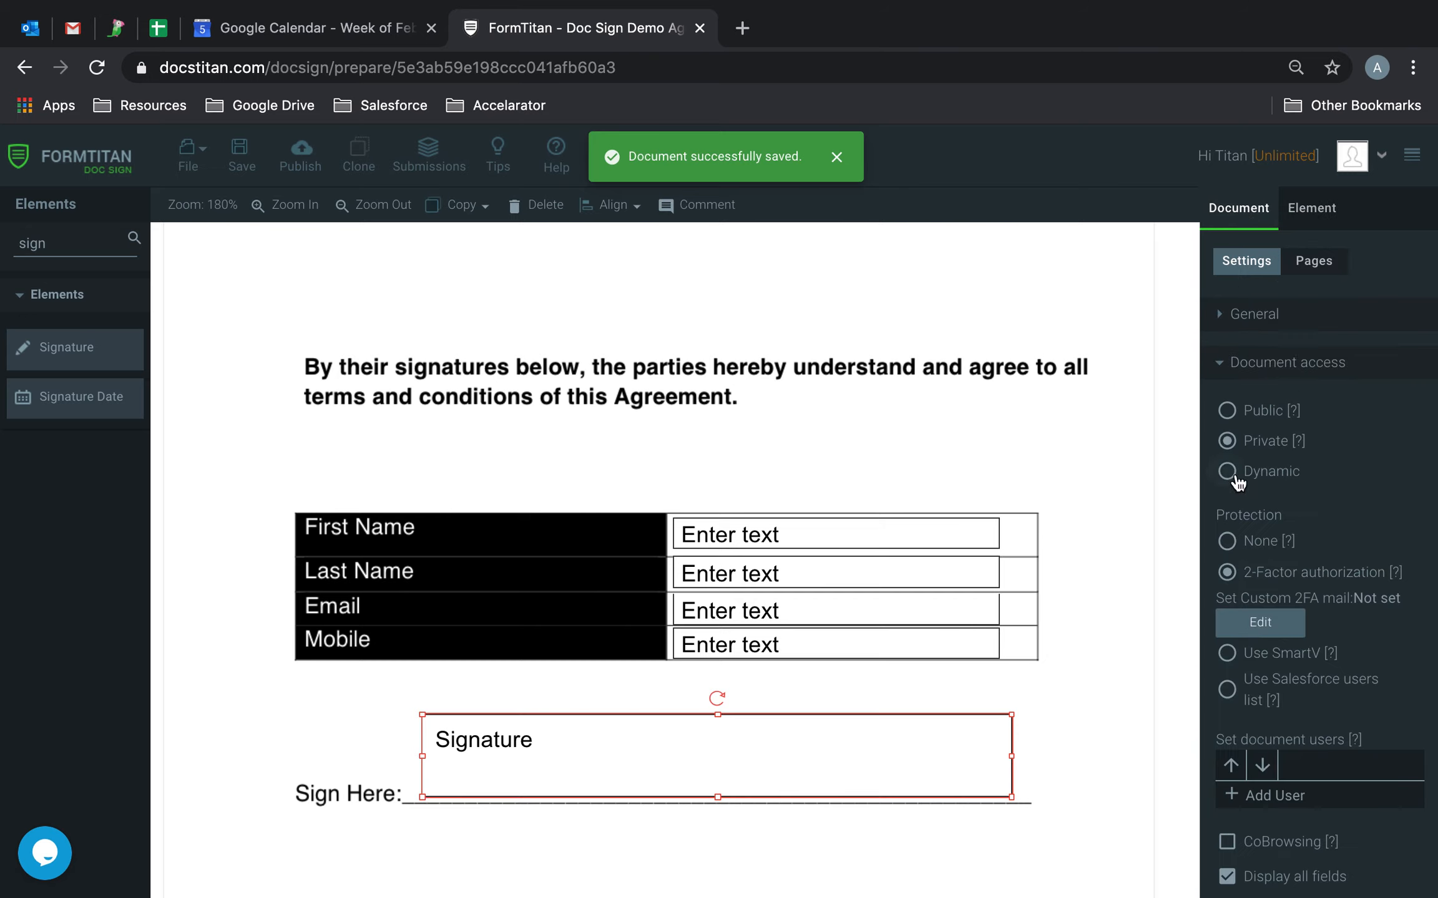
click(1229, 473)
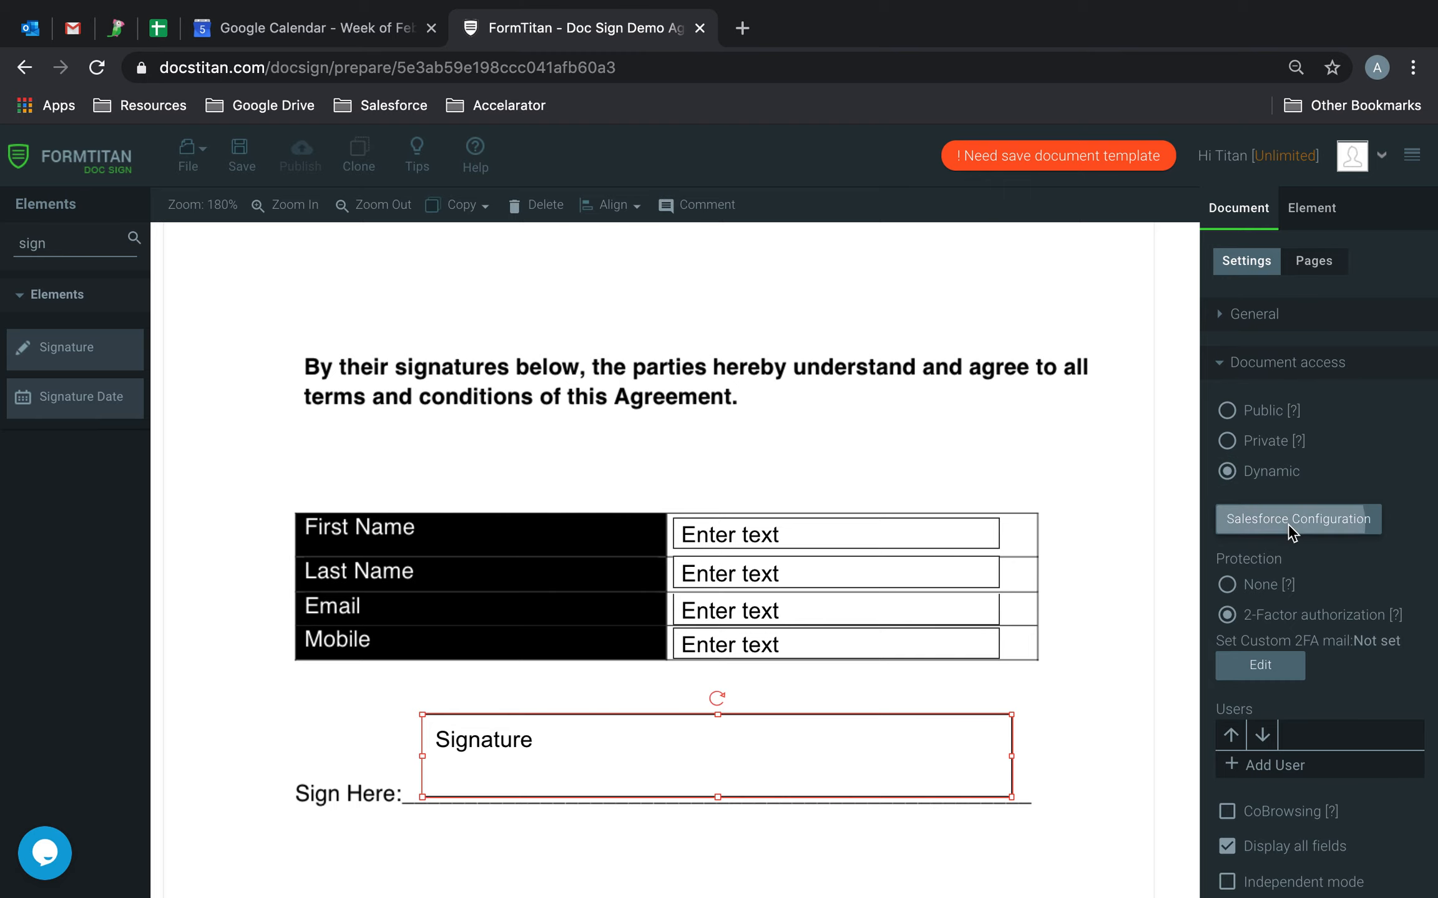
Configure Salesforce with the Contact object and Allow Salesforce Button, apply, and save.
click(1289, 523)
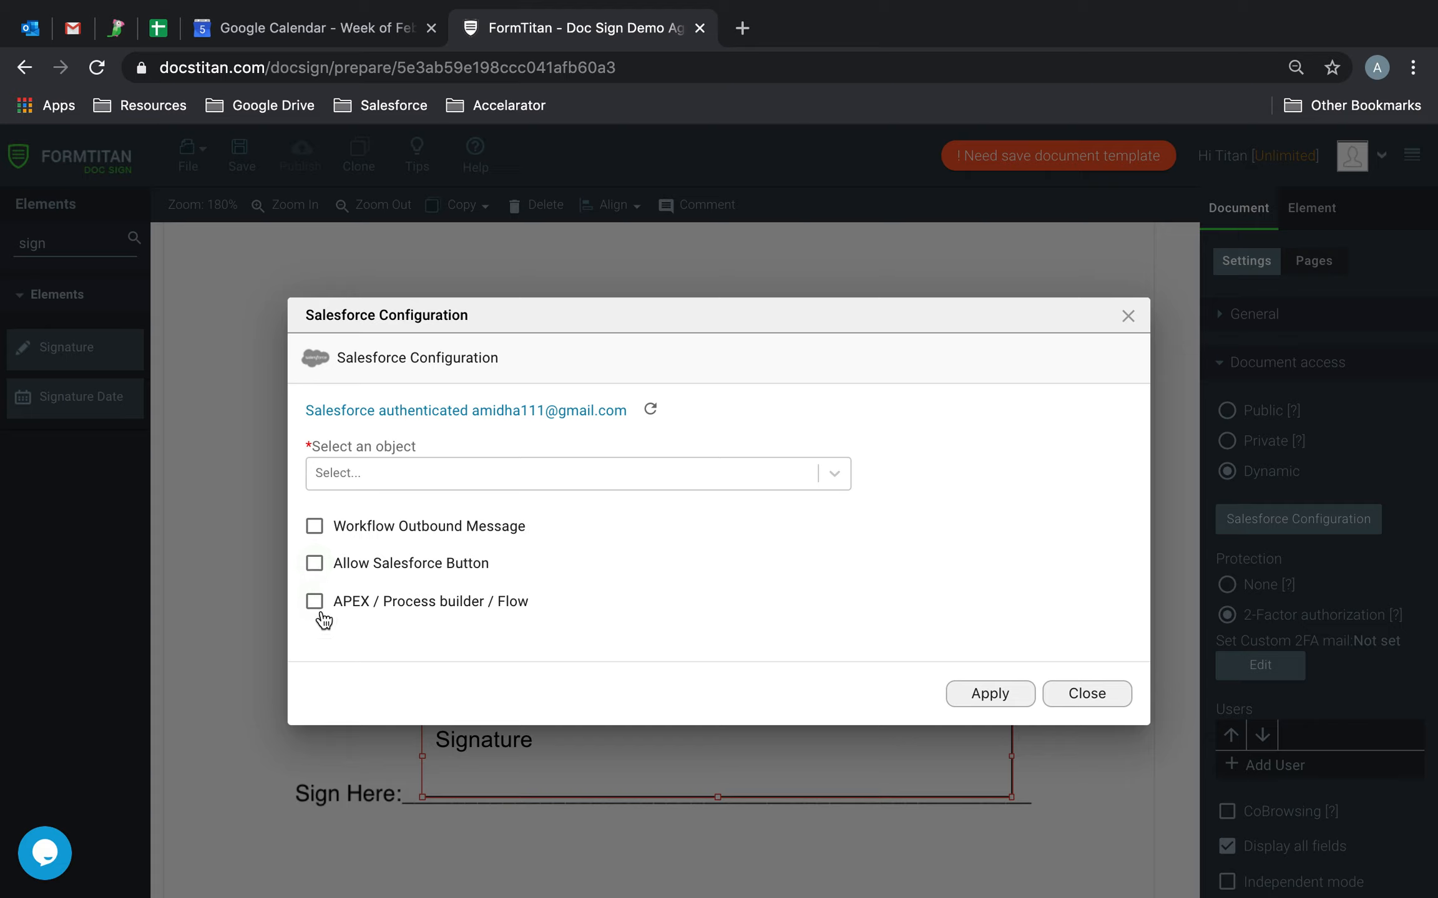
click(315, 564)
click(481, 474)
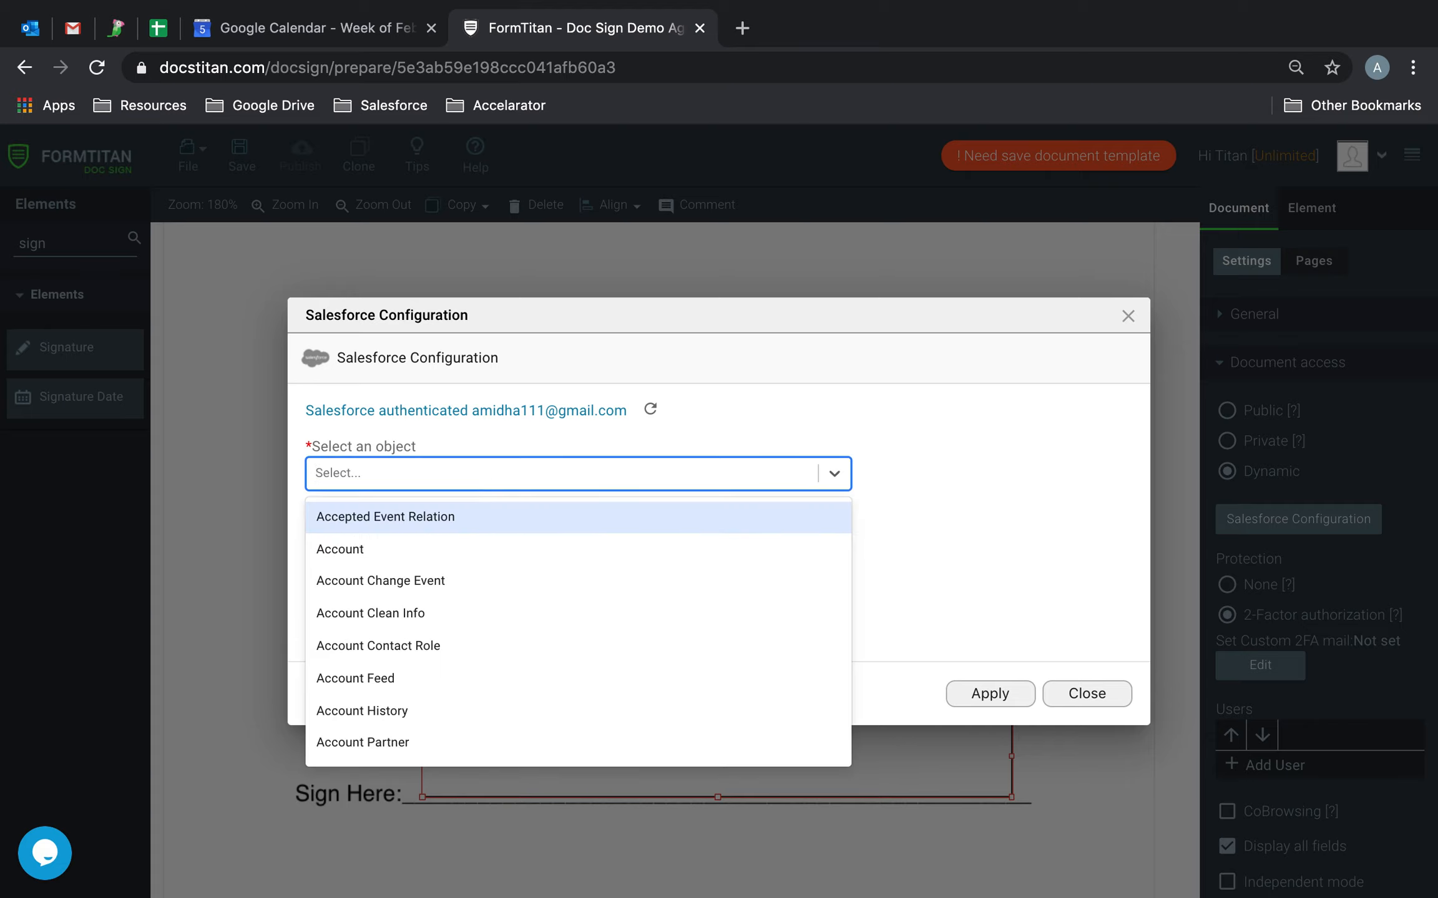
text(cont)
click(447, 608)
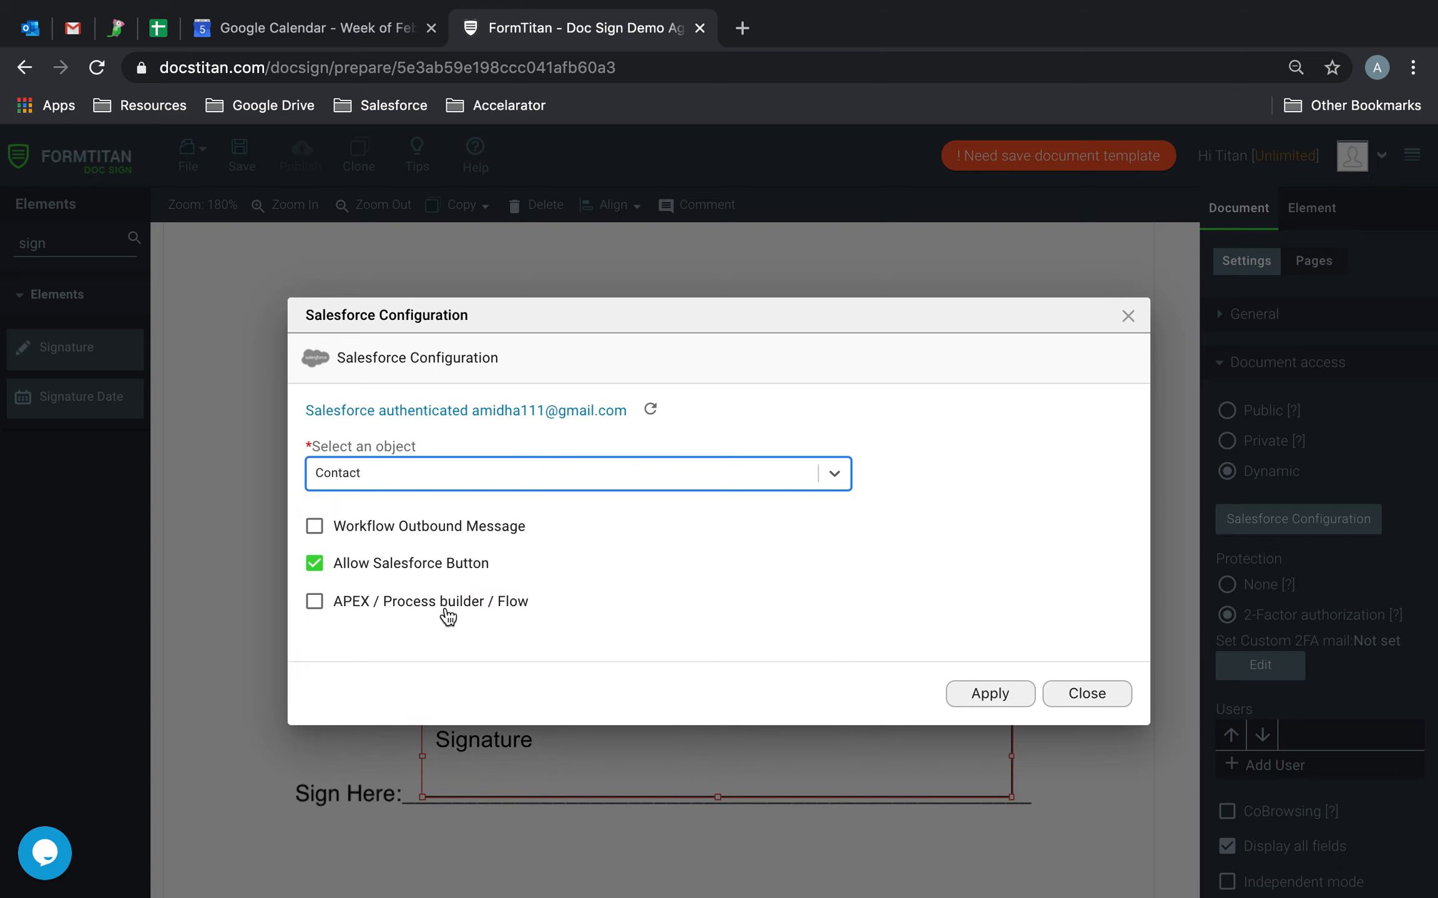
click(955, 696)
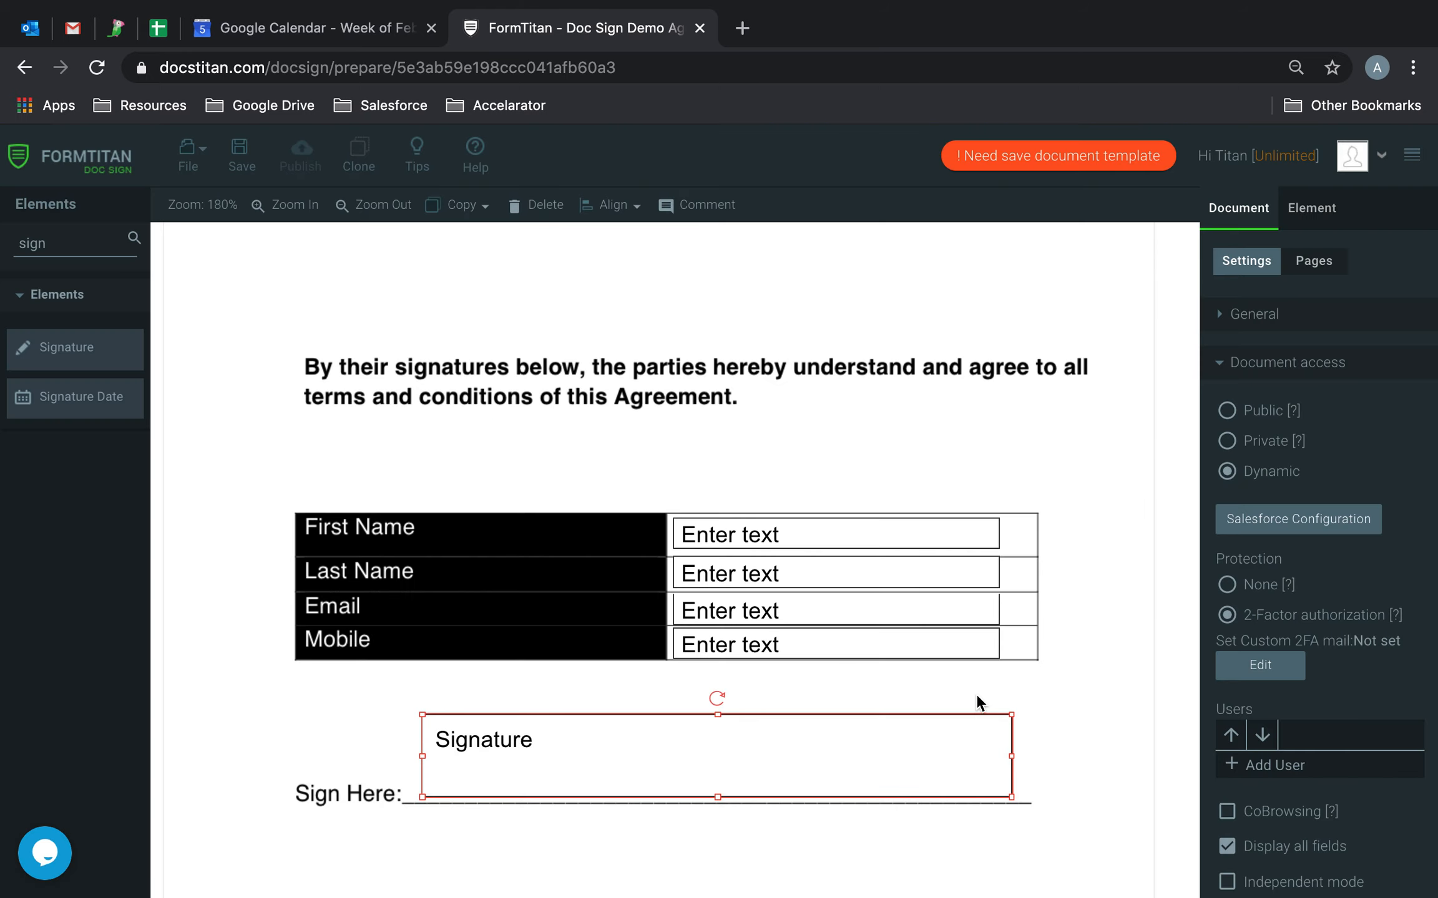
click(240, 152)
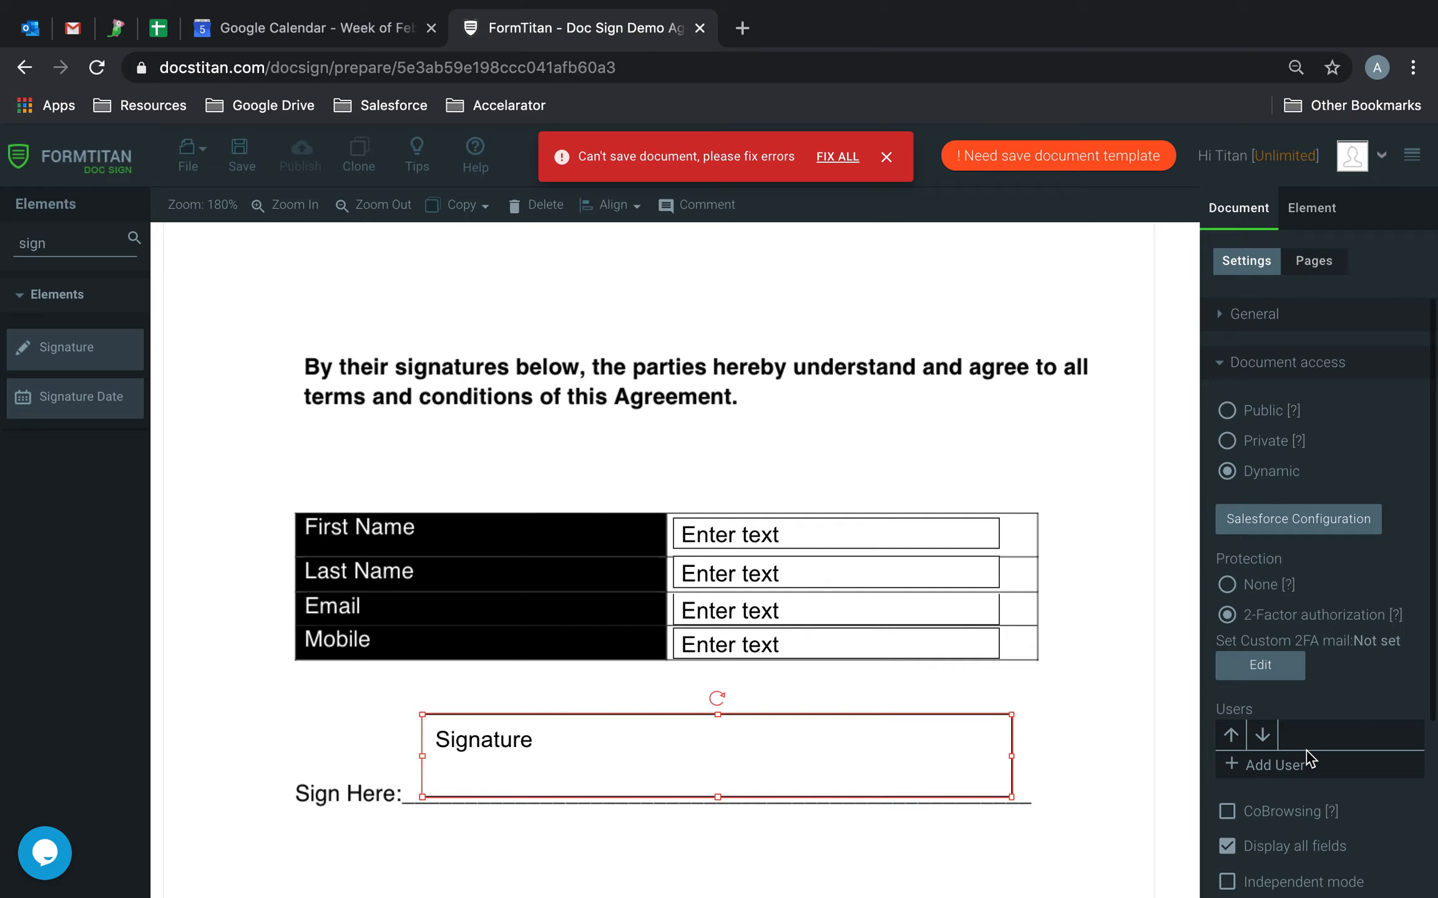
Add a document user with a Salesforce Contact lookup object.
click(1286, 768)
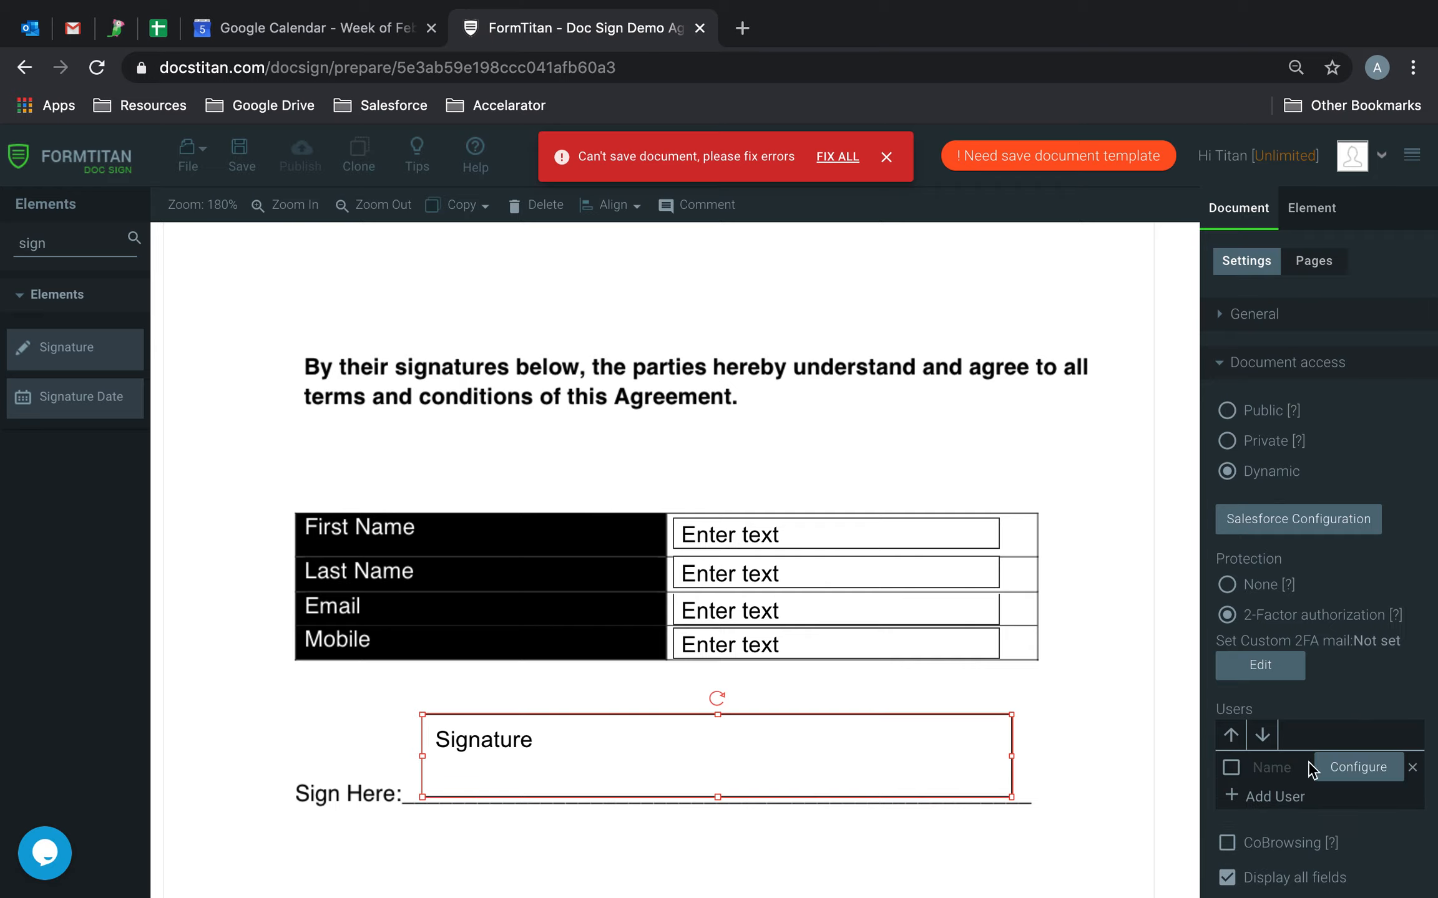
click(1348, 768)
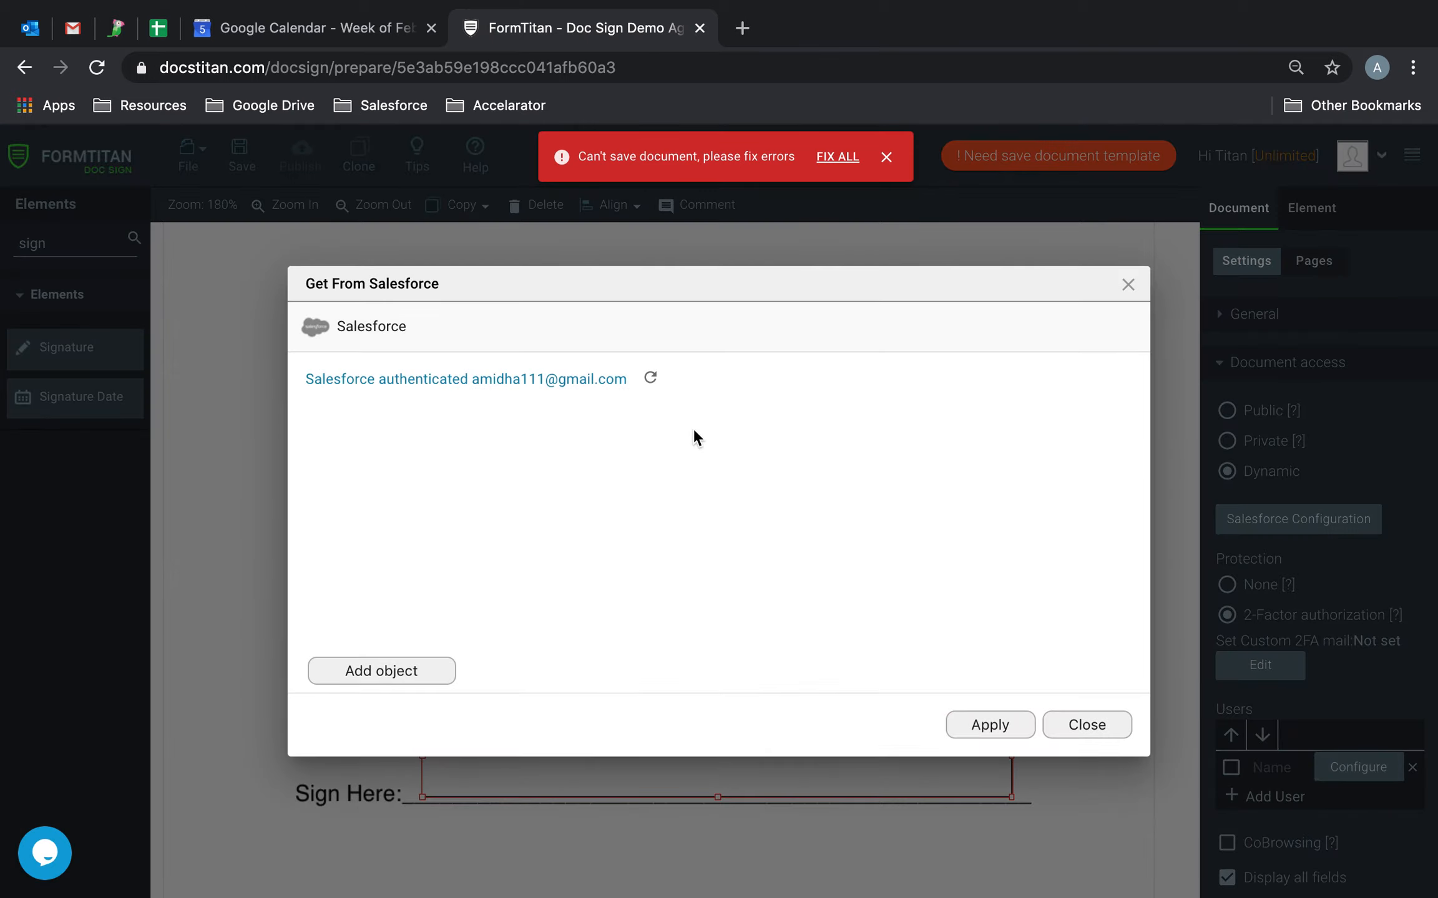
click(391, 674)
click(461, 530)
text(cont)
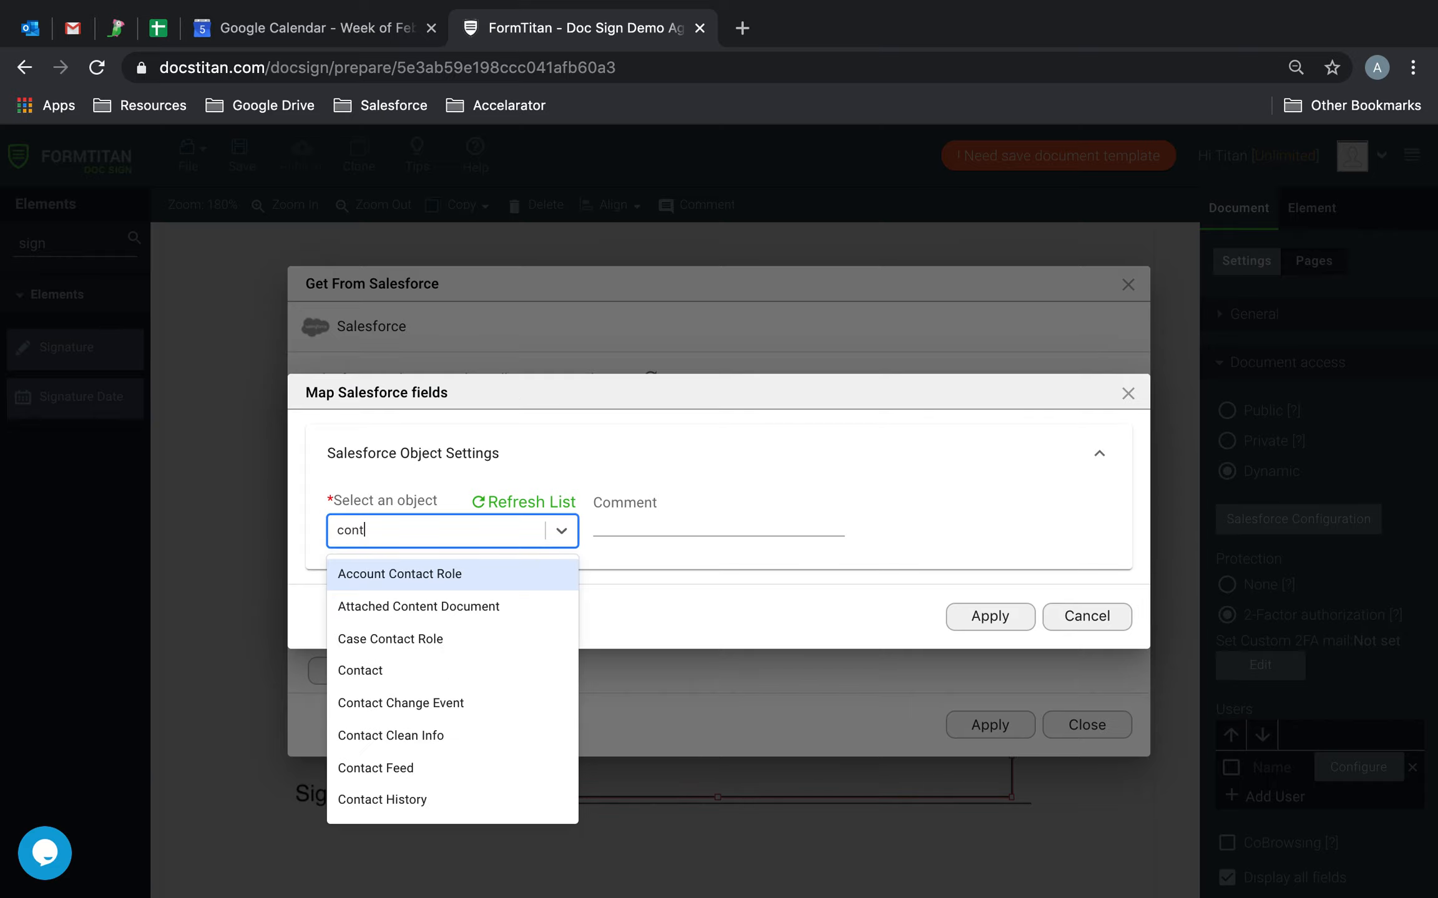
click(377, 667)
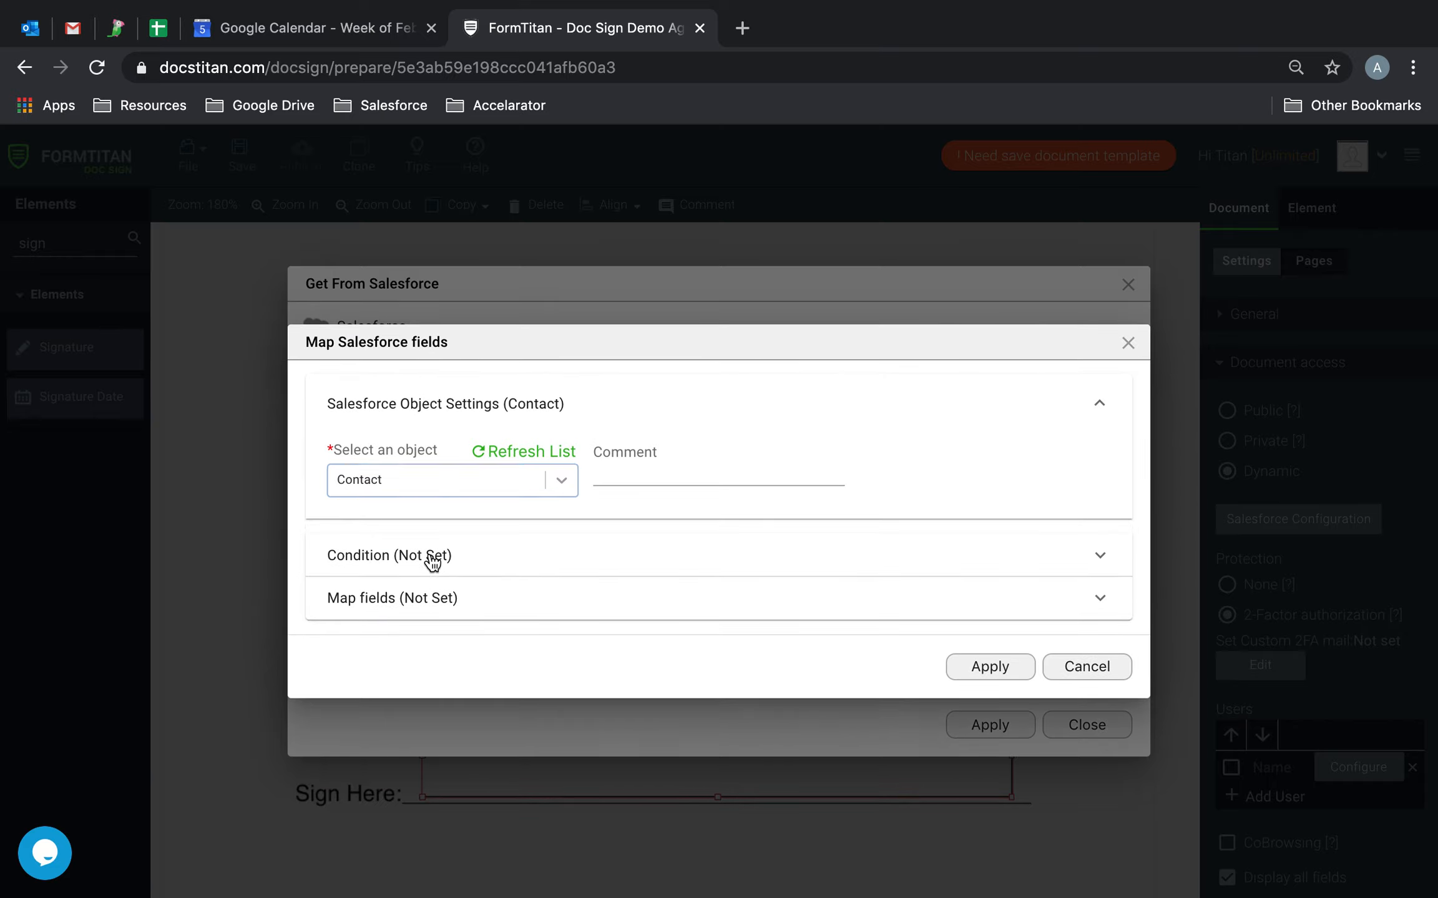
Set the lookup condition to Contact ID Equals Record ID.
click(430, 557)
click(460, 539)
click(345, 367)
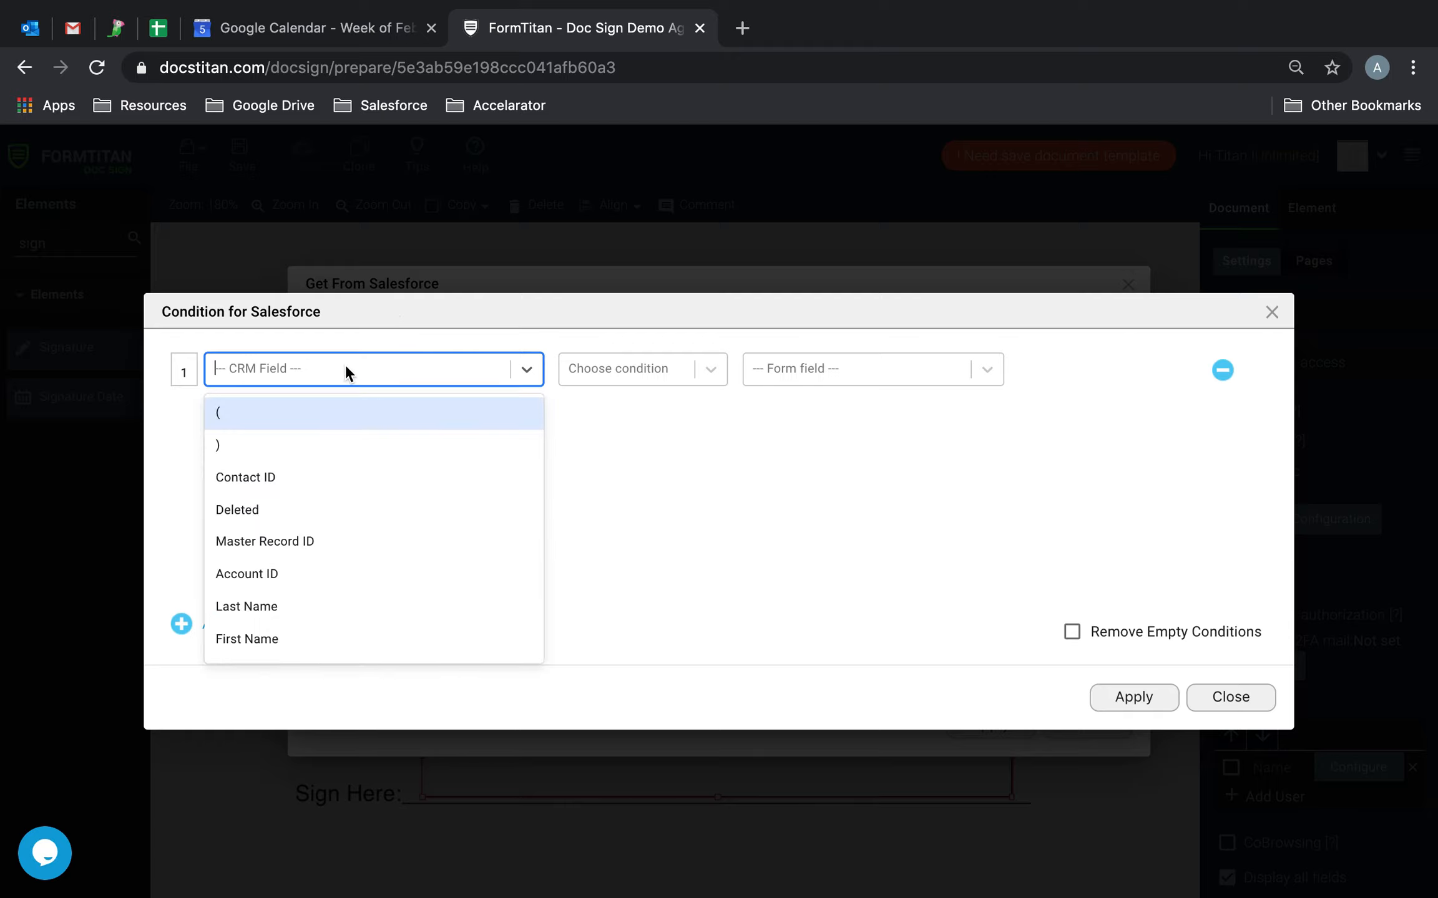
click(311, 475)
click(637, 362)
click(630, 445)
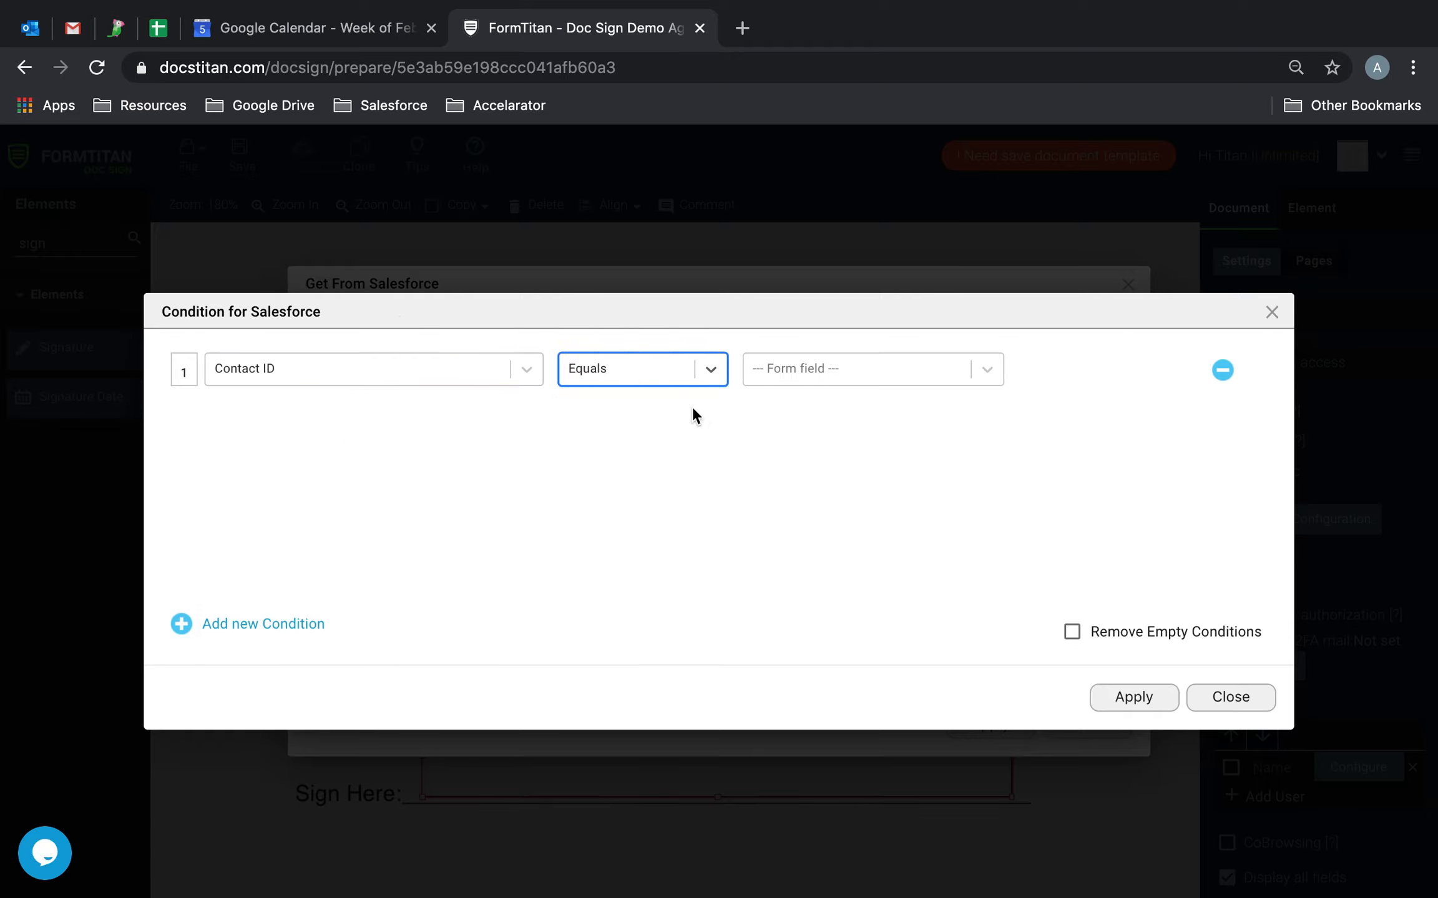
click(784, 368)
click(789, 417)
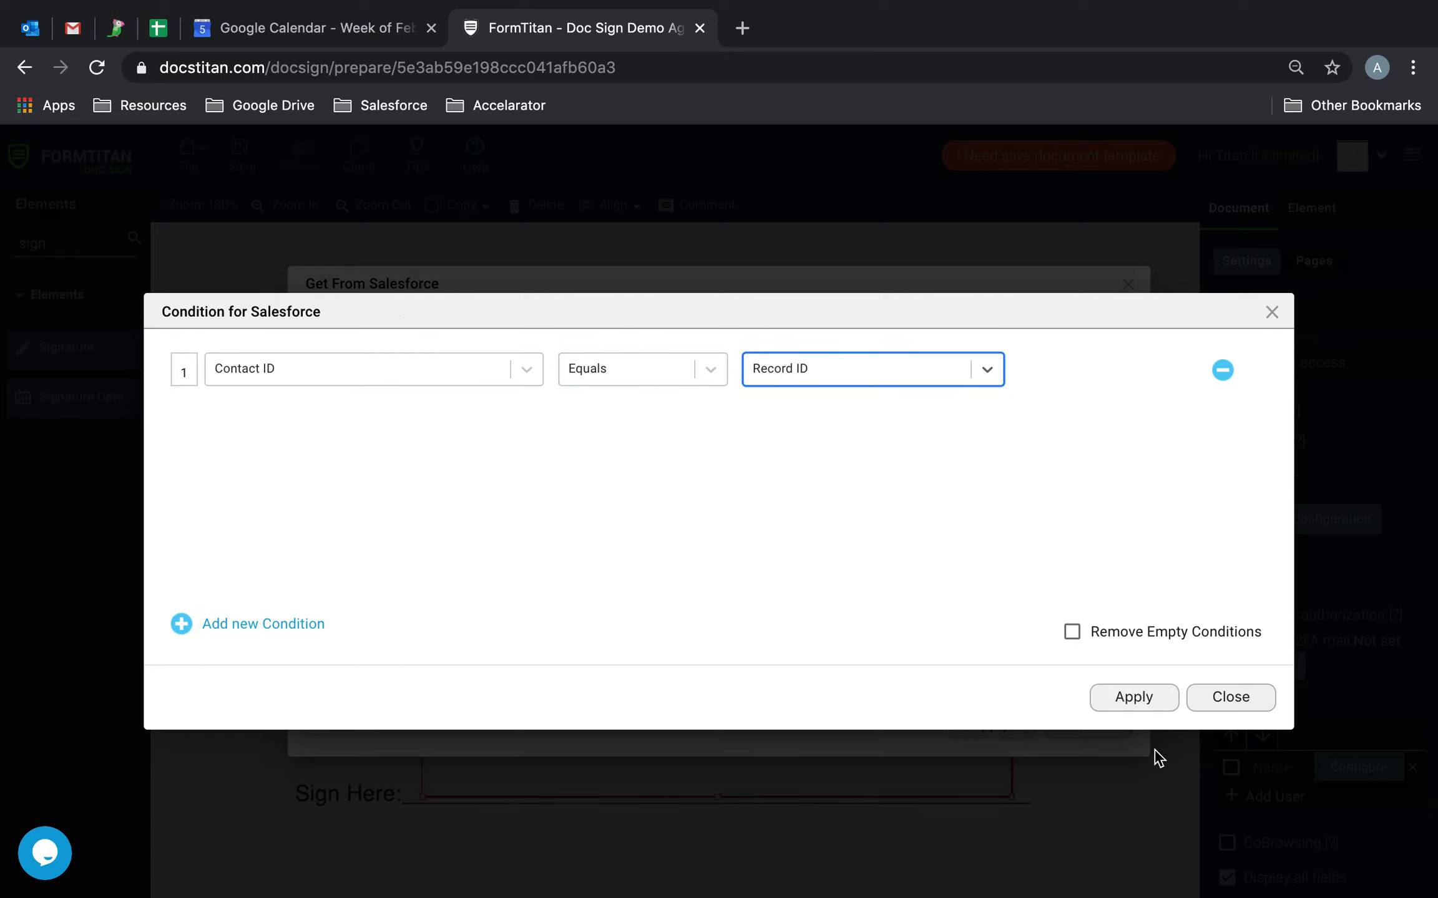
click(1142, 700)
Map .First Name, .Last Name and .Email to the Contact's First Name, Last Name and Email, and apply all.
click(396, 649)
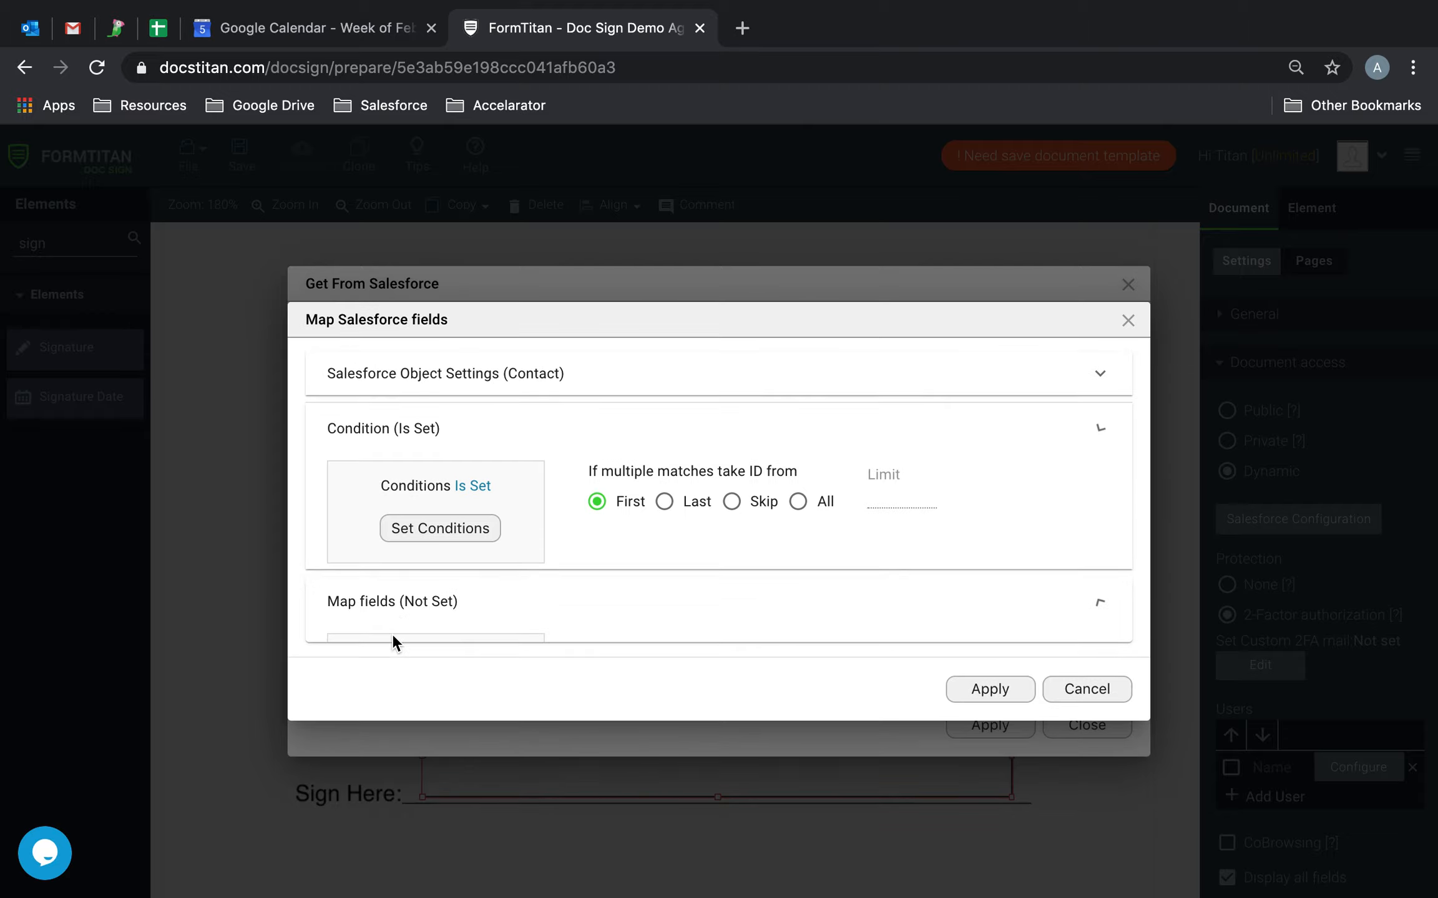
click(427, 590)
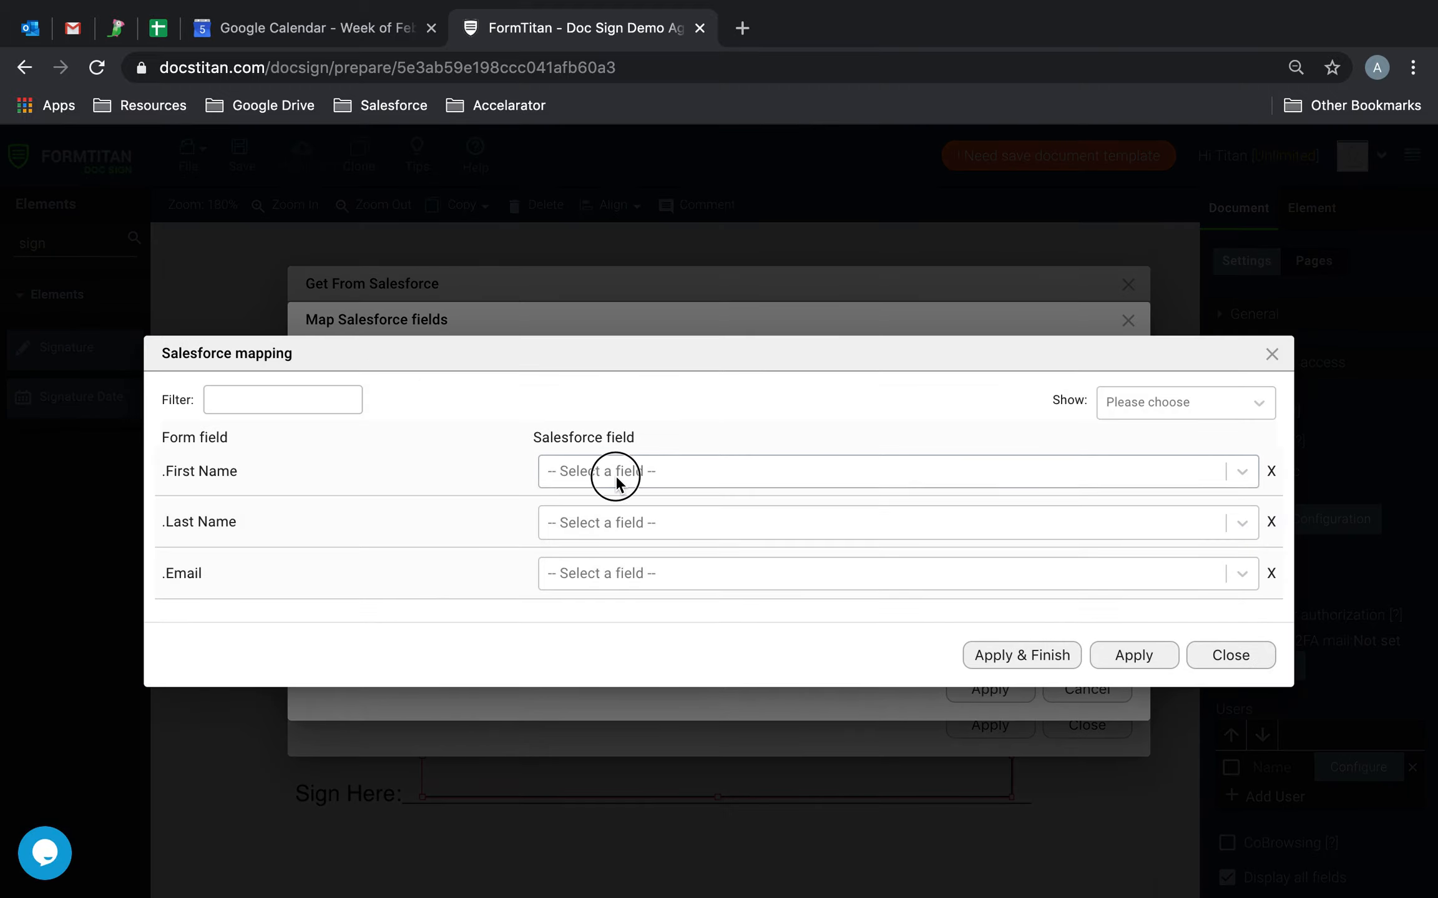
click(615, 475)
text(fir)
click(592, 514)
click(660, 520)
text(las)
click(602, 568)
click(637, 564)
text(ema)
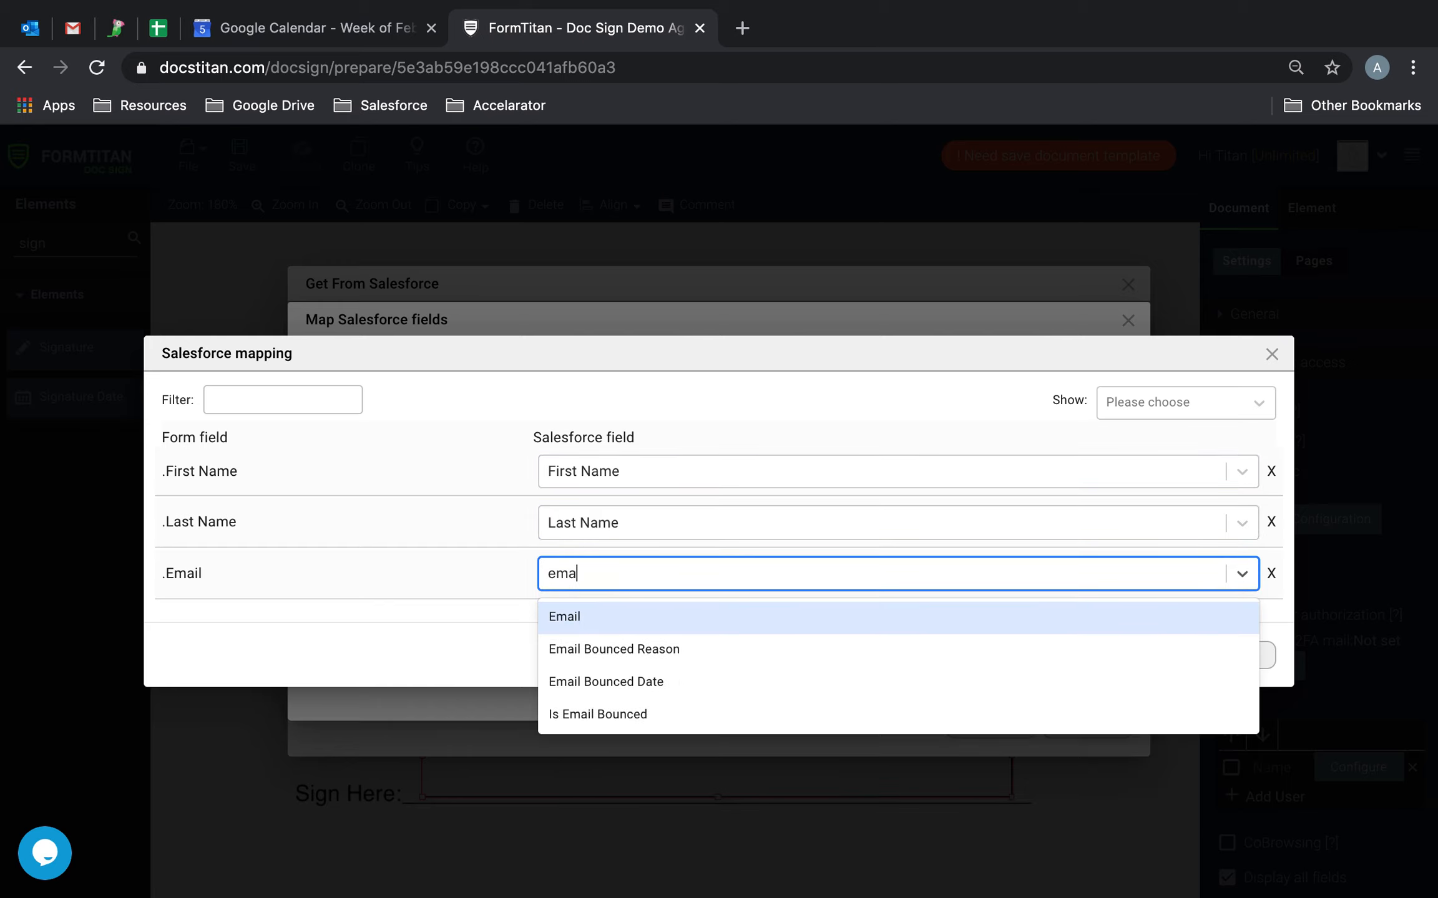
click(606, 614)
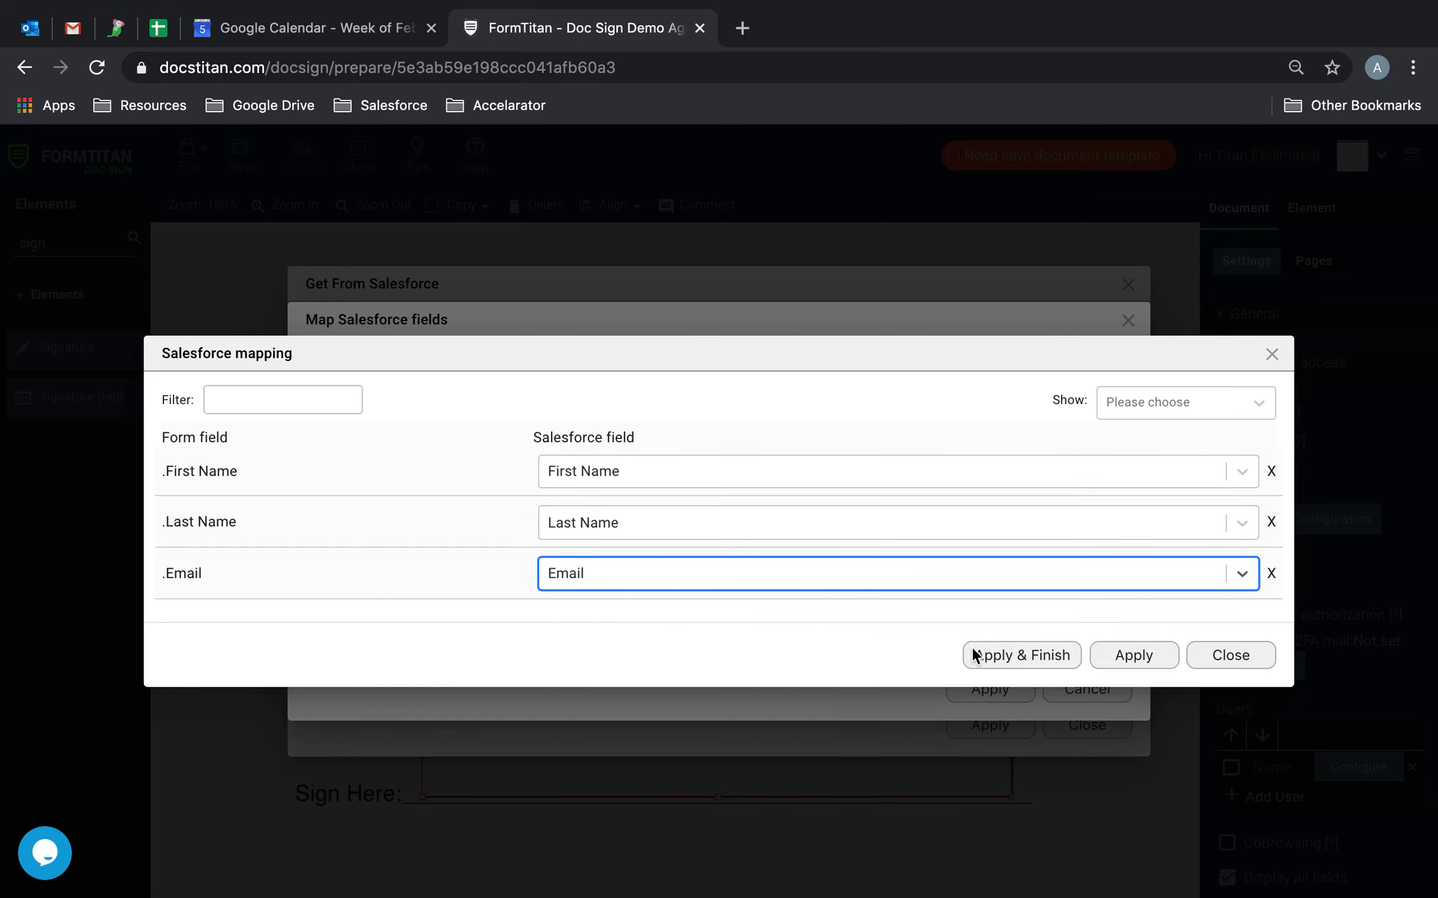
click(1133, 661)
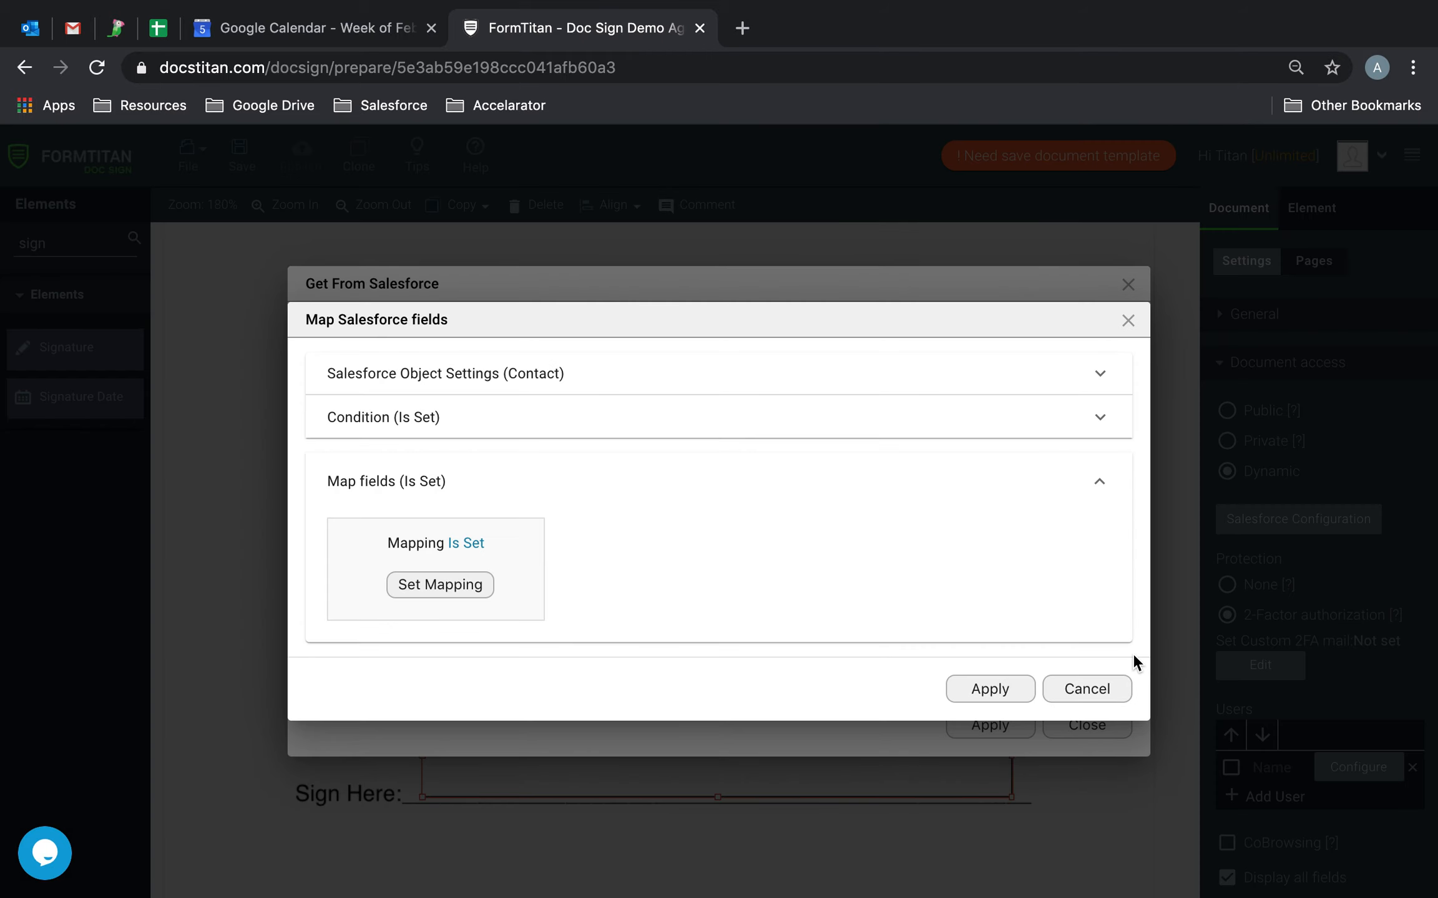
click(989, 691)
click(1009, 729)
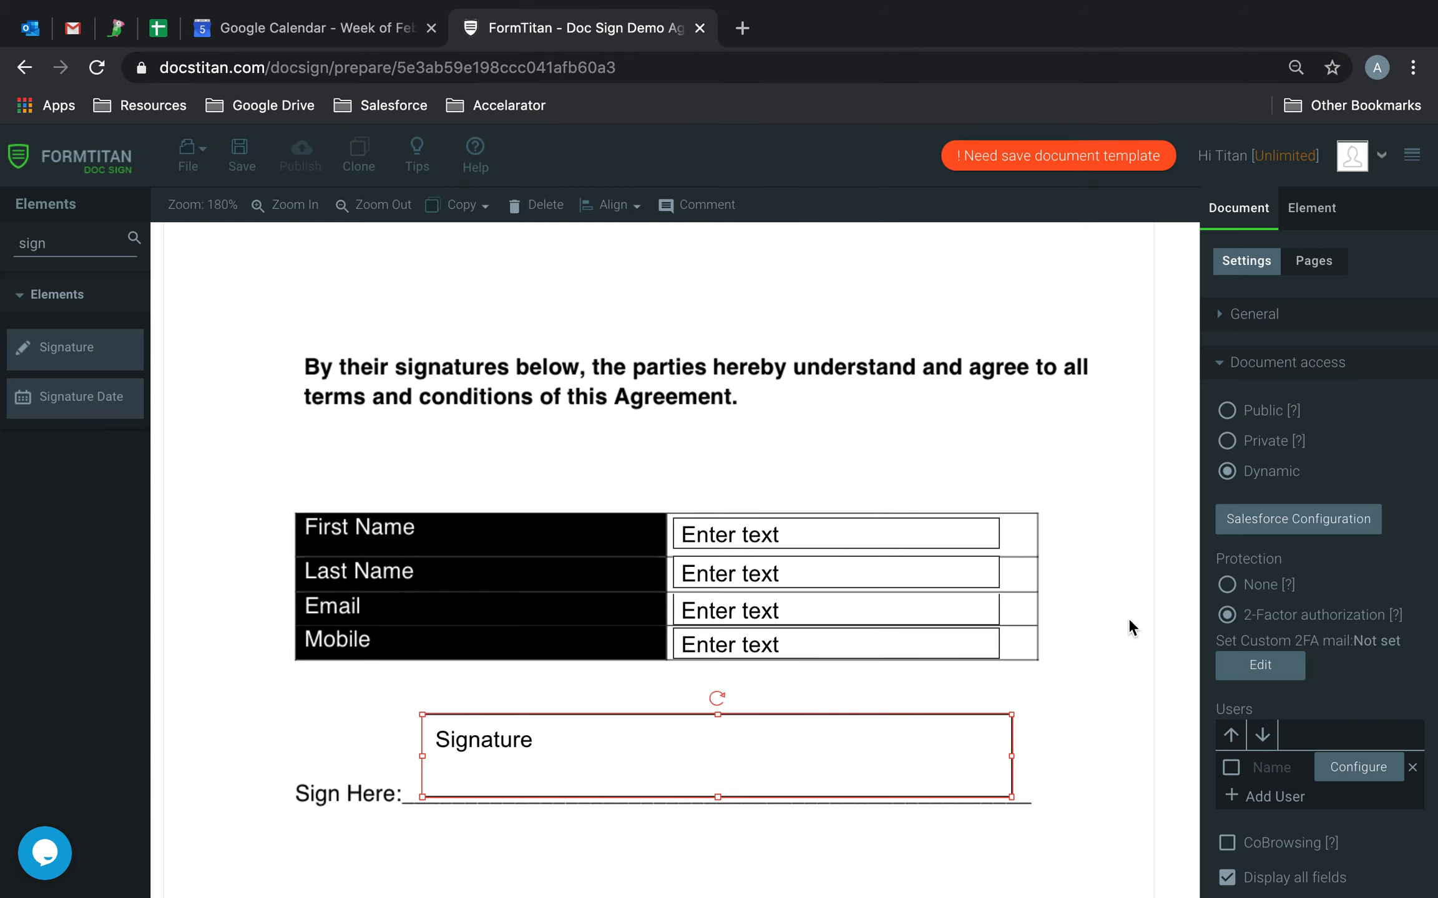
Name the signer User 1 and assign the four text fields and the Signature box to User 1.
click(1278, 772)
text(User 1)
click(791, 527)
shift+click(819, 571)
shift+click(806, 612)
shift+click(796, 647)
shift+click(792, 754)
click(1273, 316)
click(1286, 400)
click(1273, 403)
Reopen User 1's Contact settings and reapply the lookup condition and field mapping.
click(1265, 429)
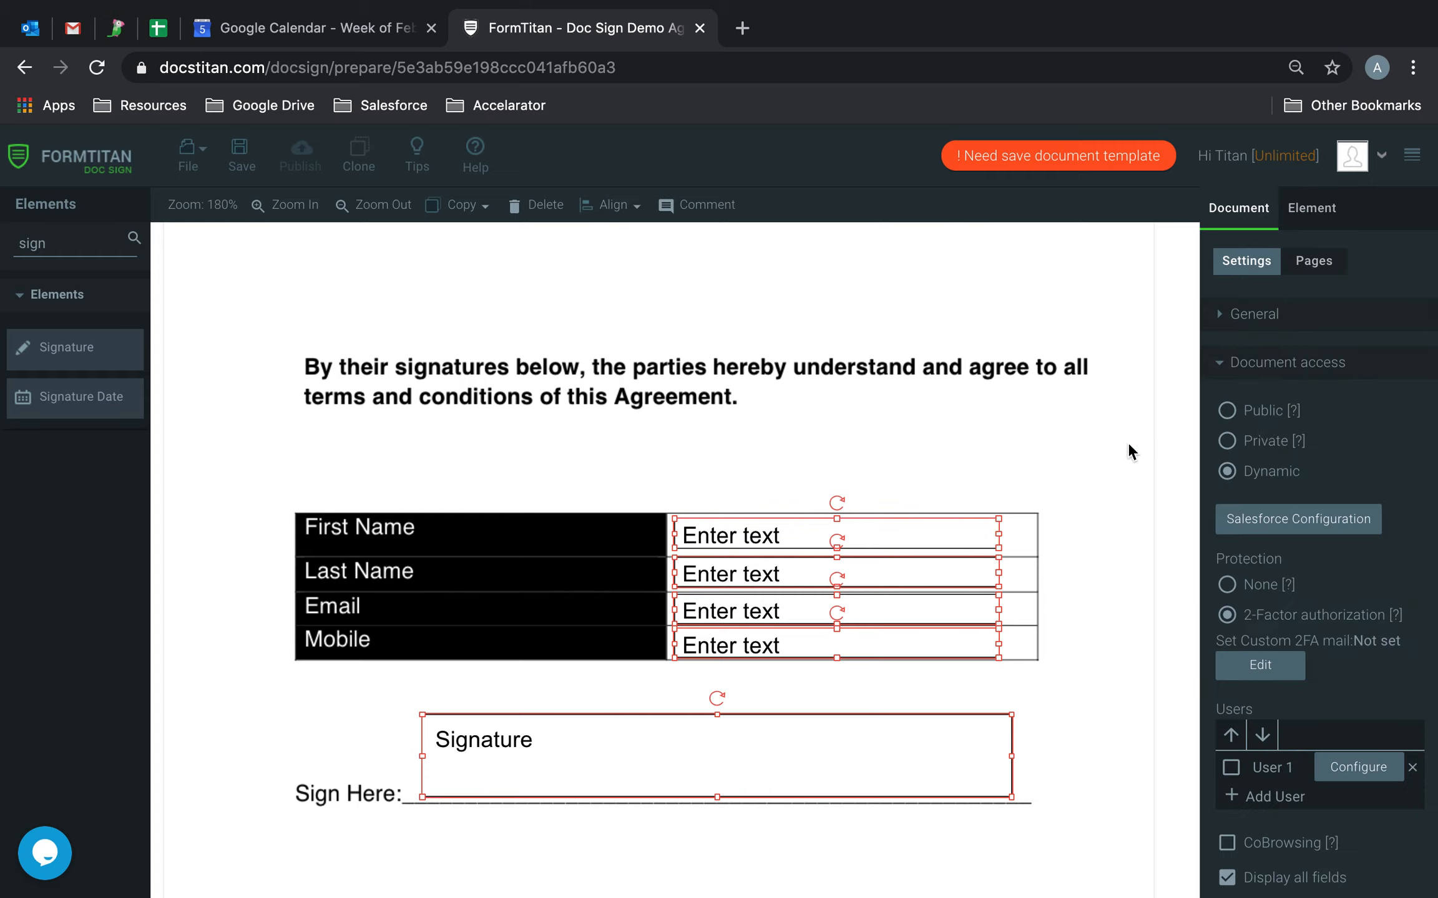
scroll(1304, 518, down, 3)
click(1355, 606)
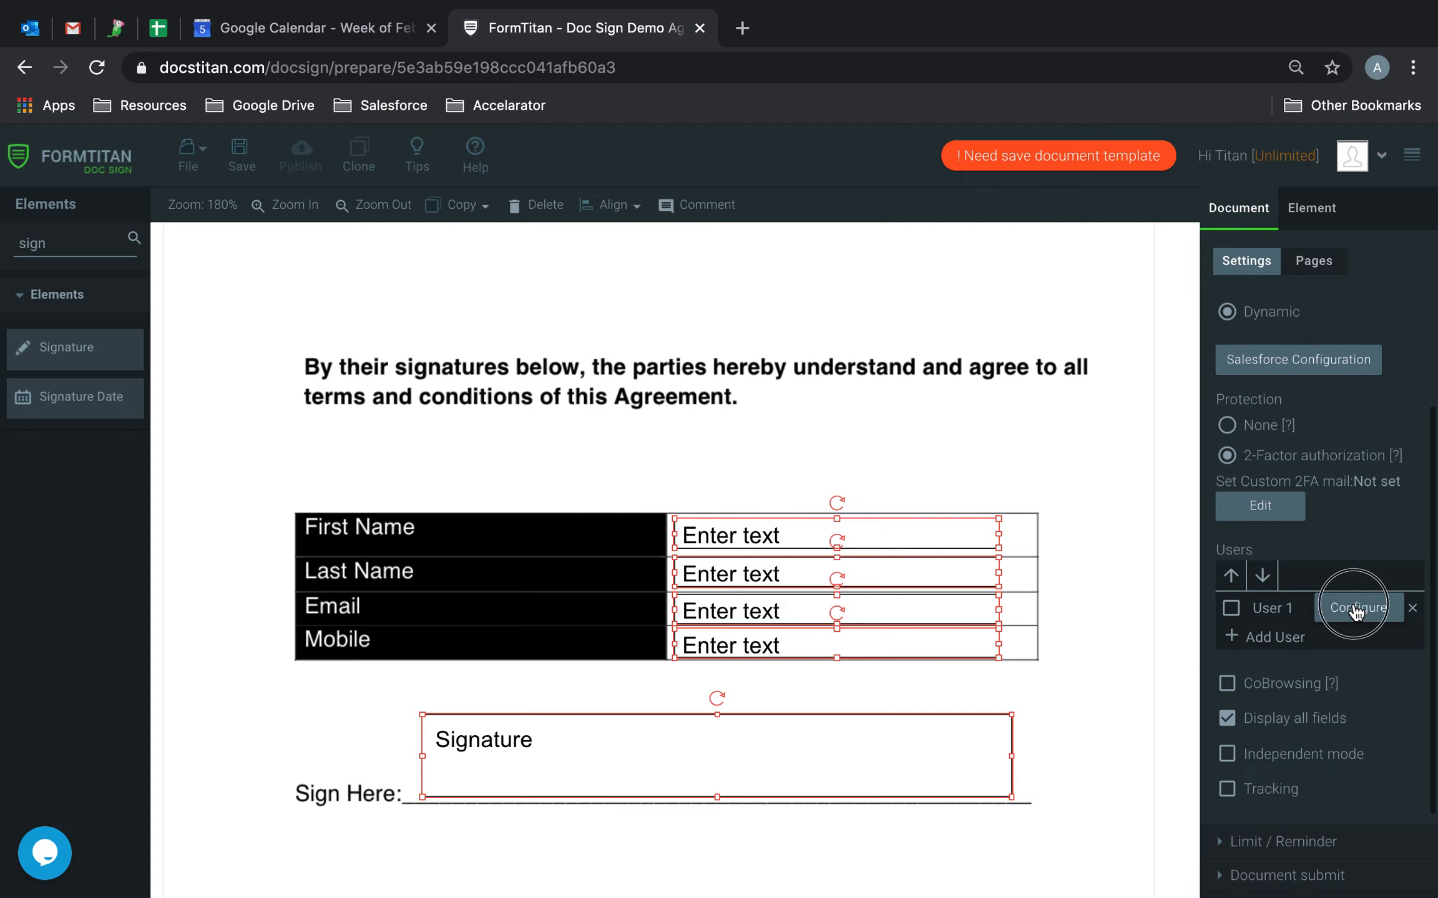
click(1012, 416)
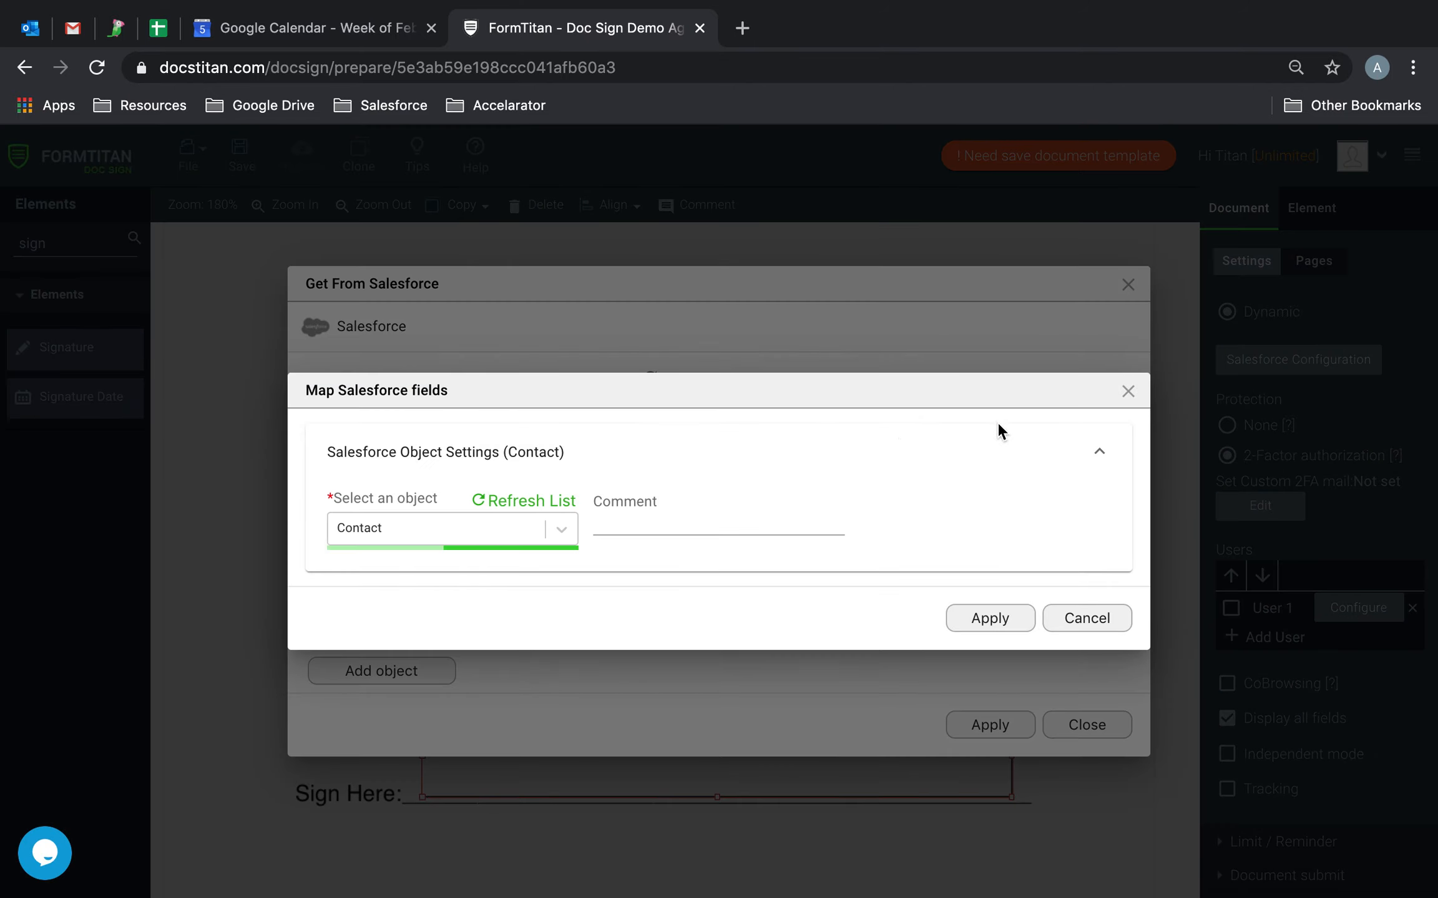
click(453, 555)
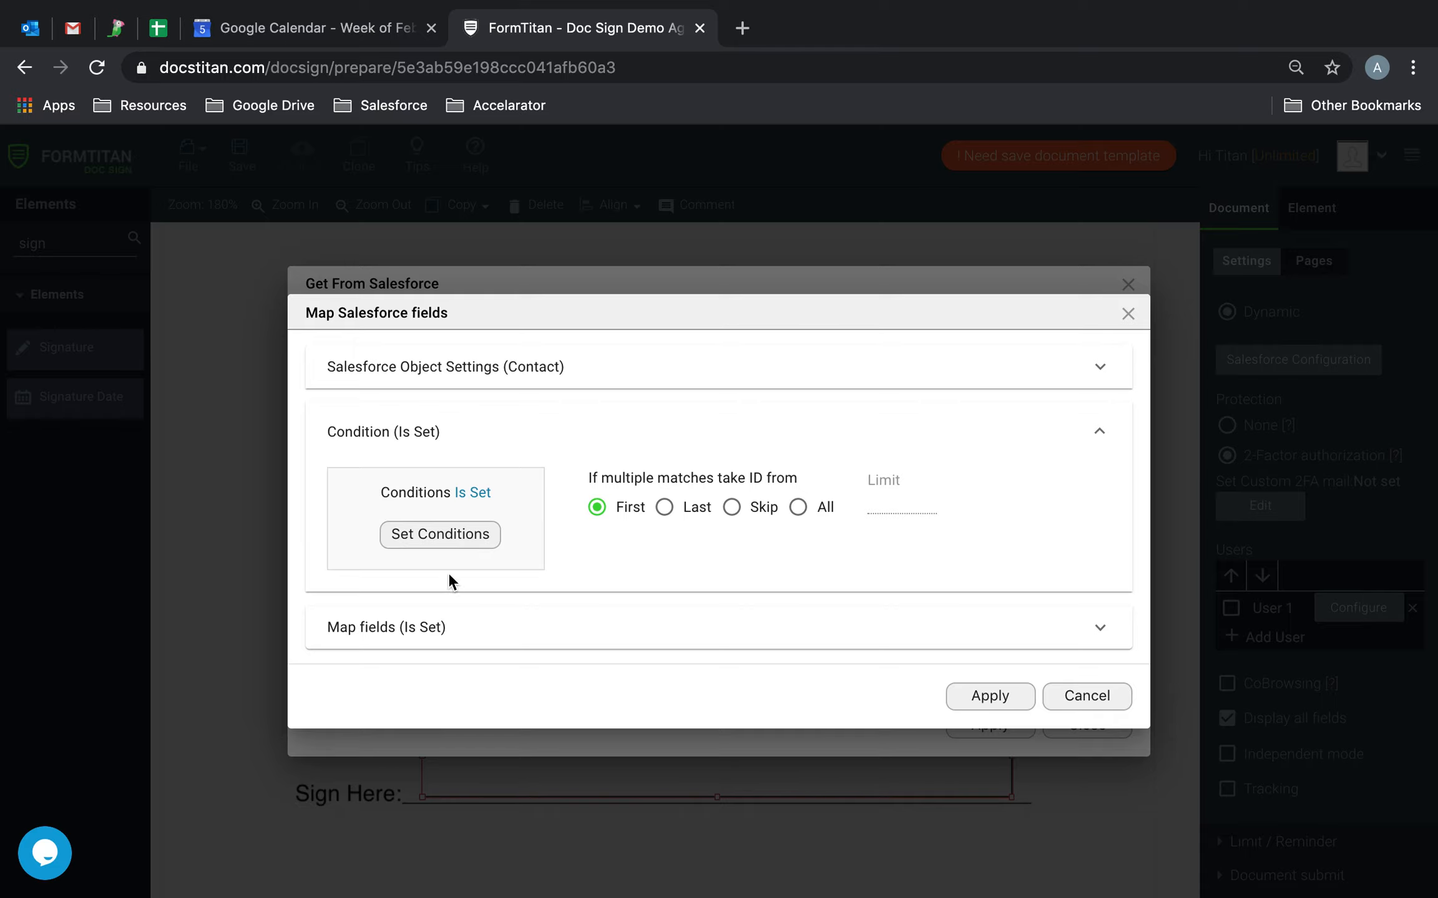
click(434, 624)
click(428, 578)
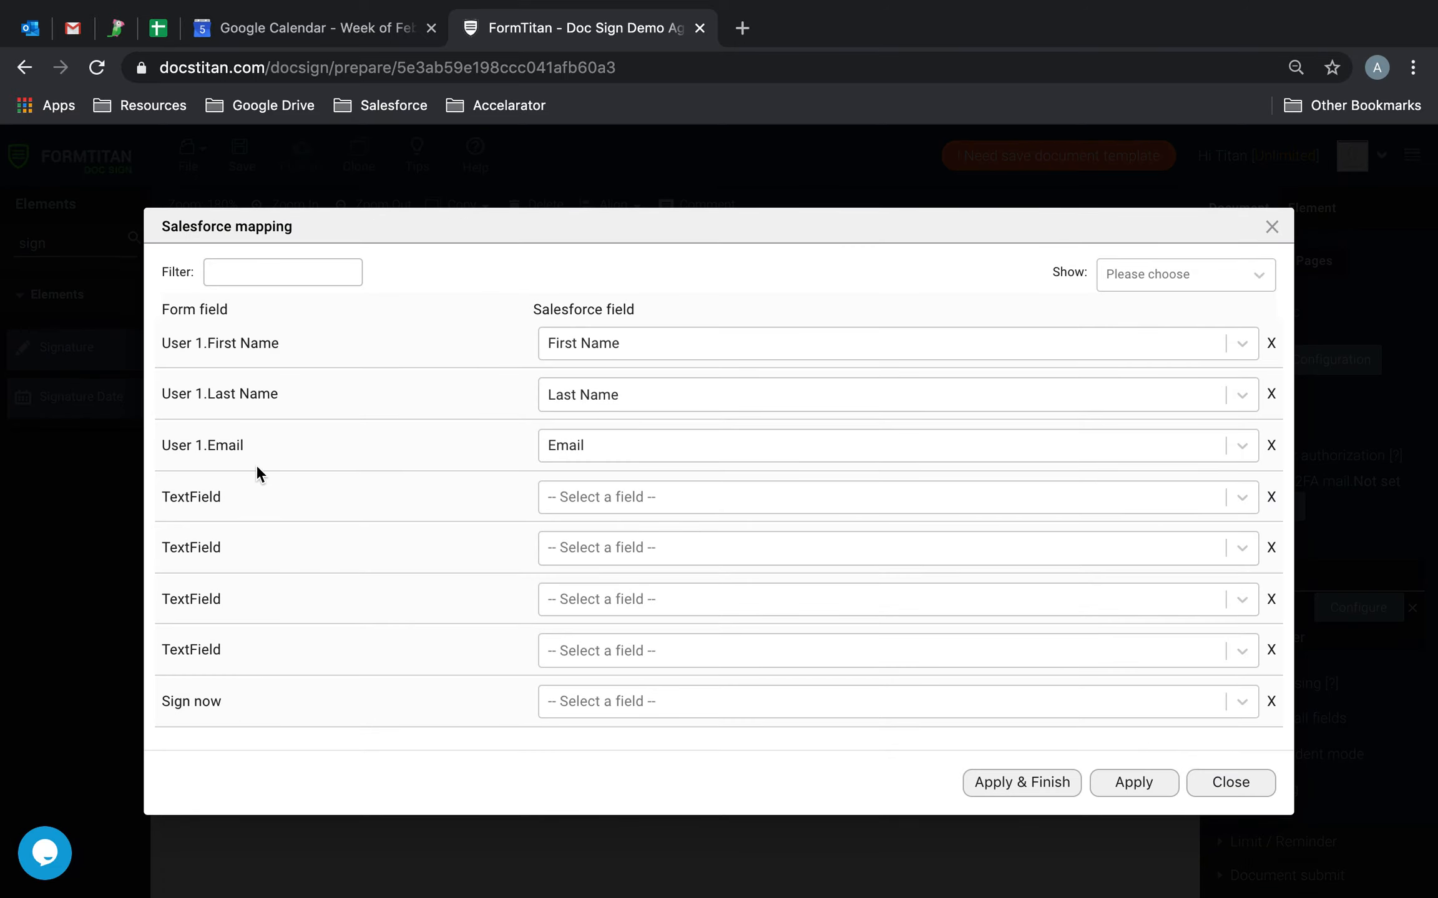
click(1231, 783)
click(1011, 691)
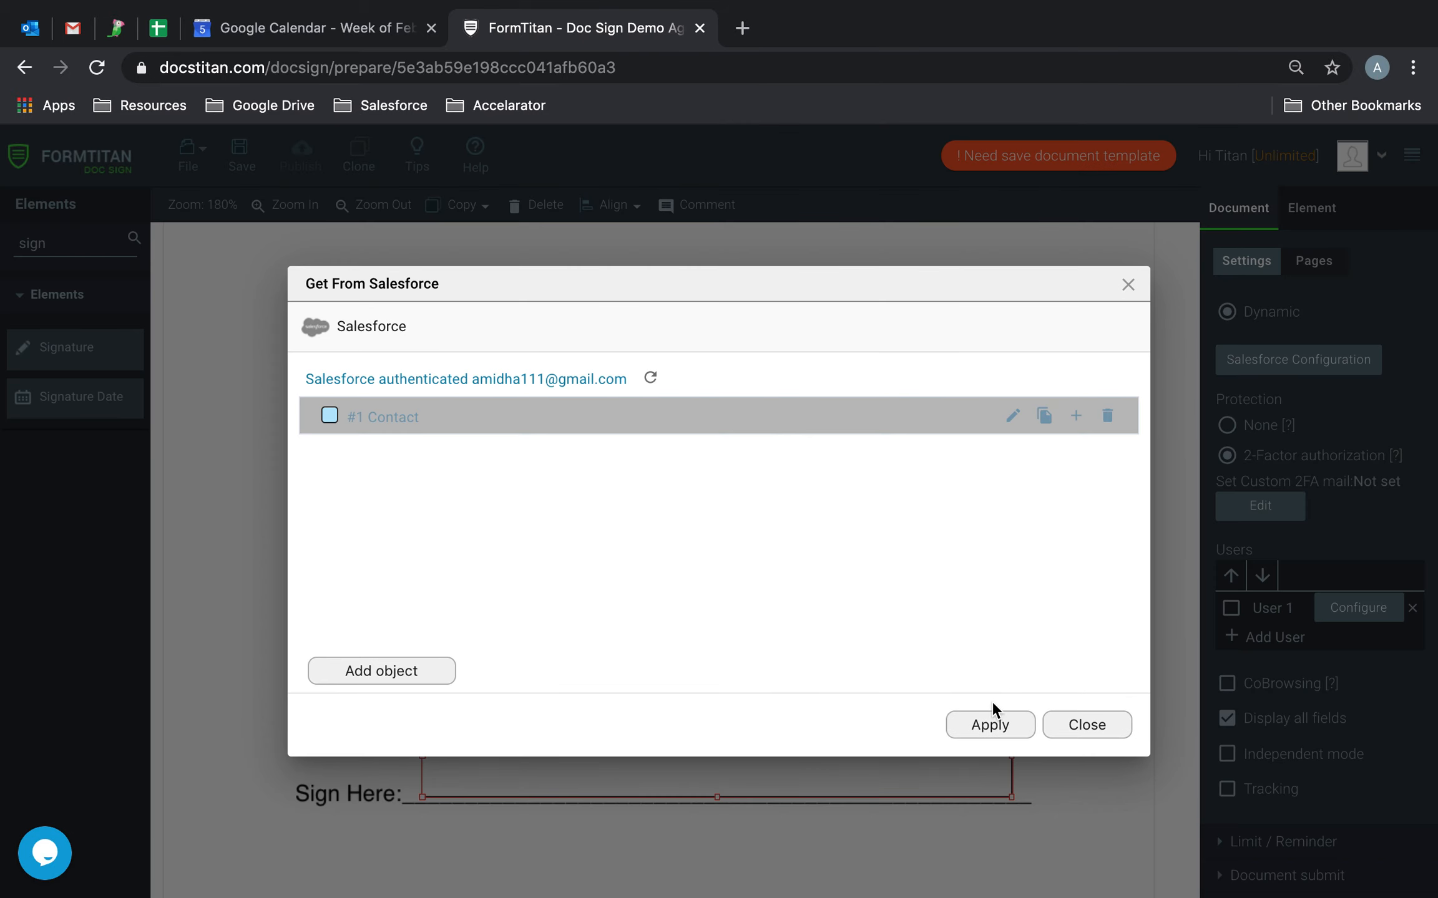
click(990, 722)
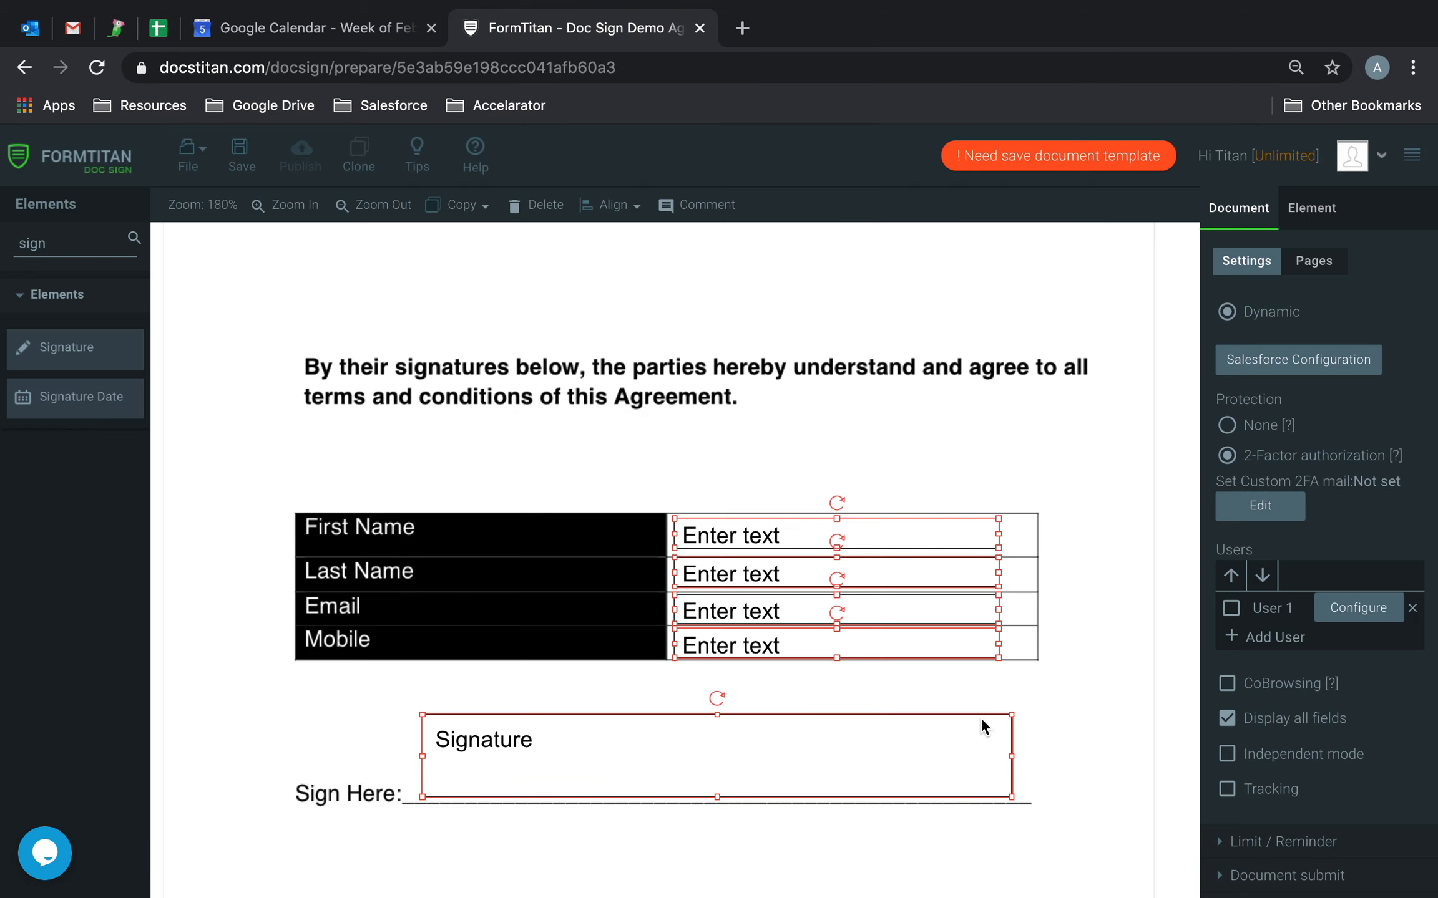
Tag the name, email and mobile text fields as Firstname, Lastname, Email and Mobile.
click(952, 521)
scroll(1285, 780, down, 3)
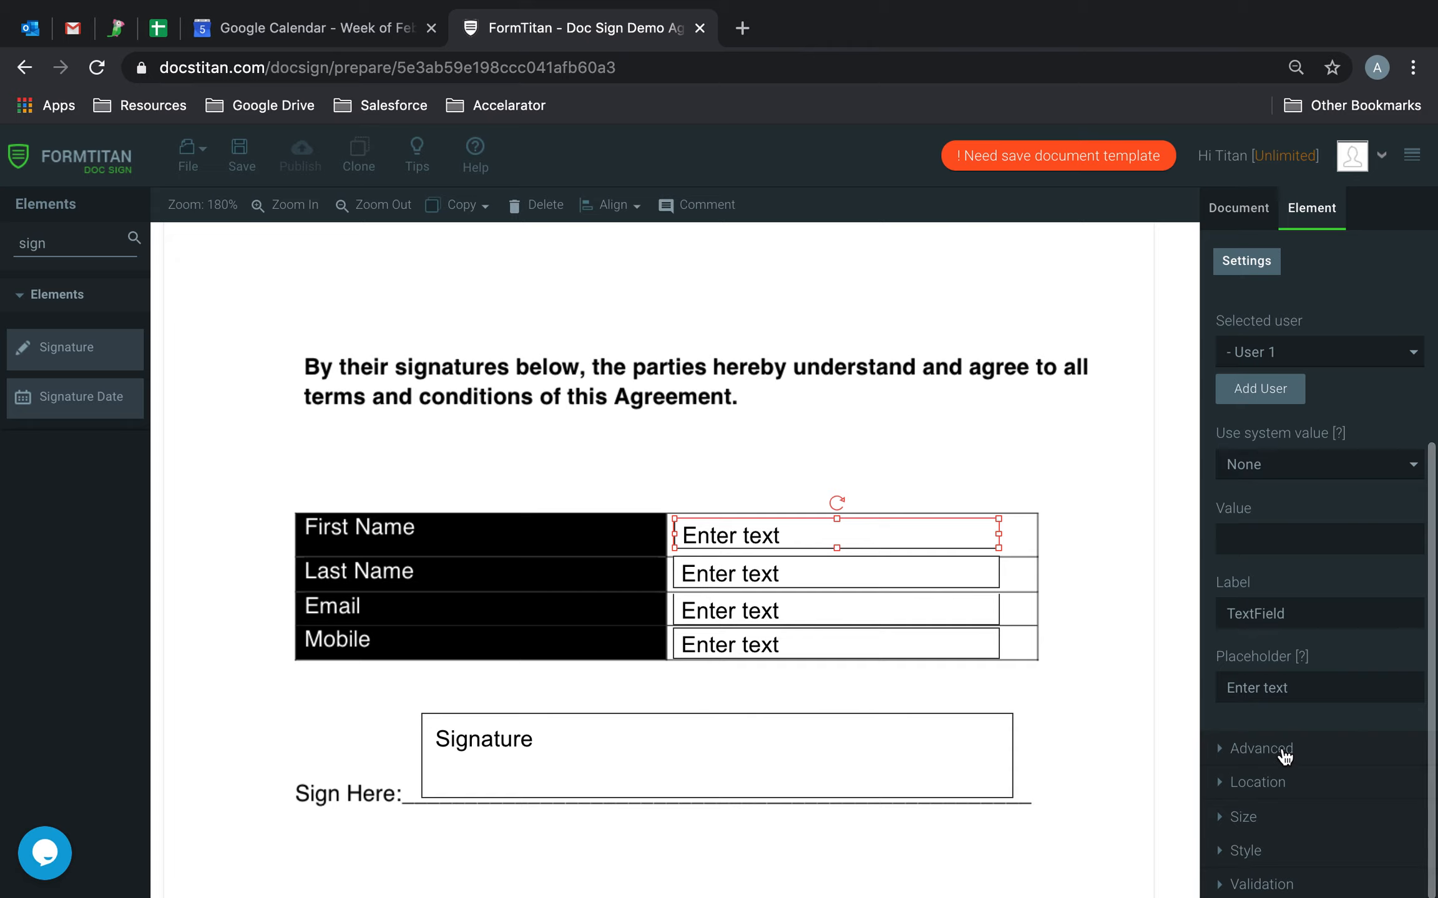
click(1284, 754)
click(1298, 447)
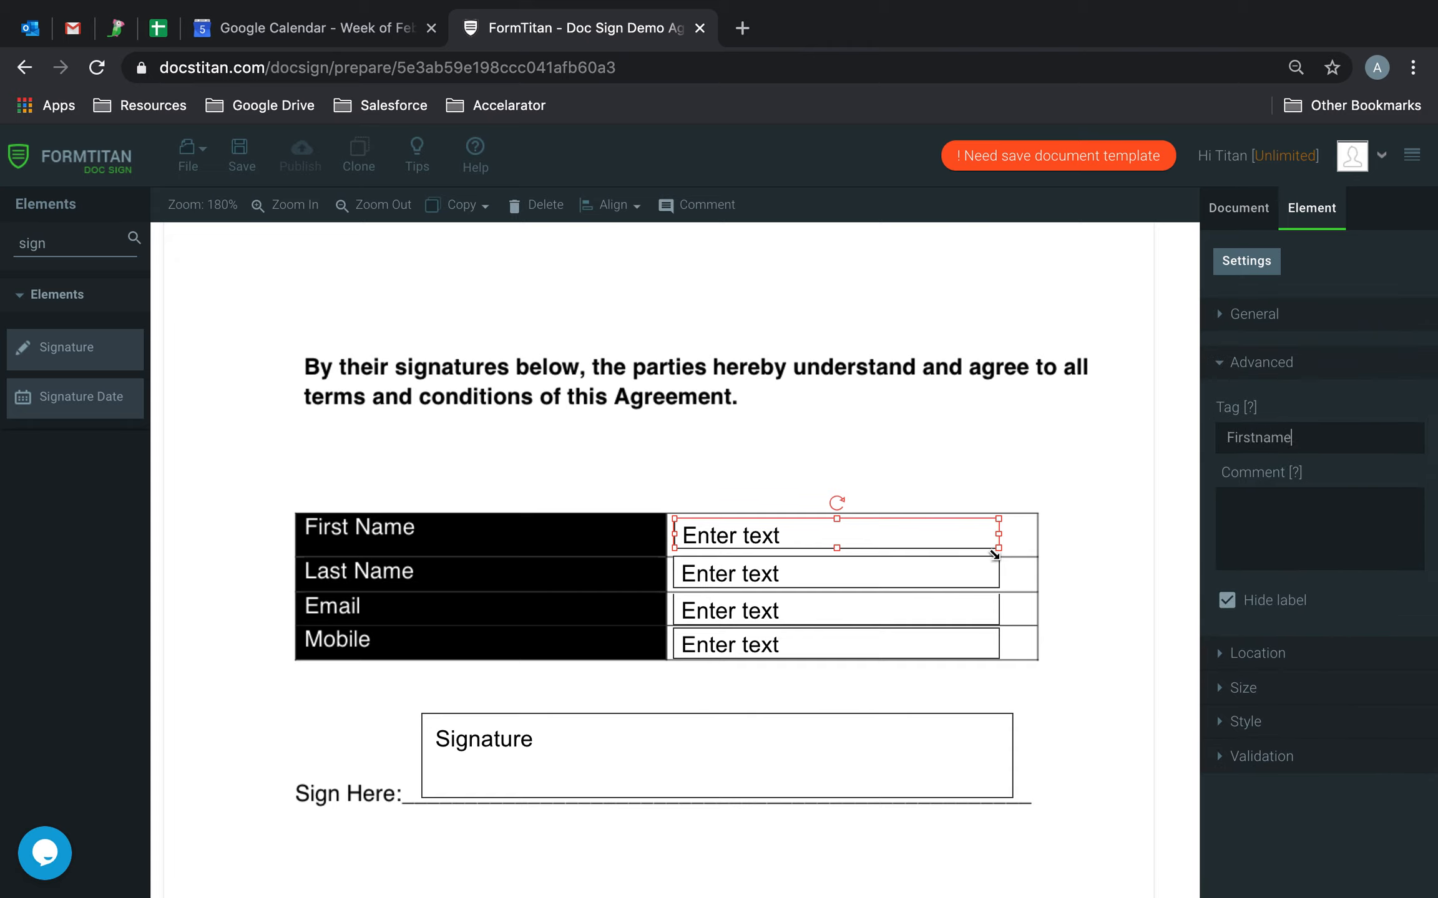
click(864, 574)
click(1255, 451)
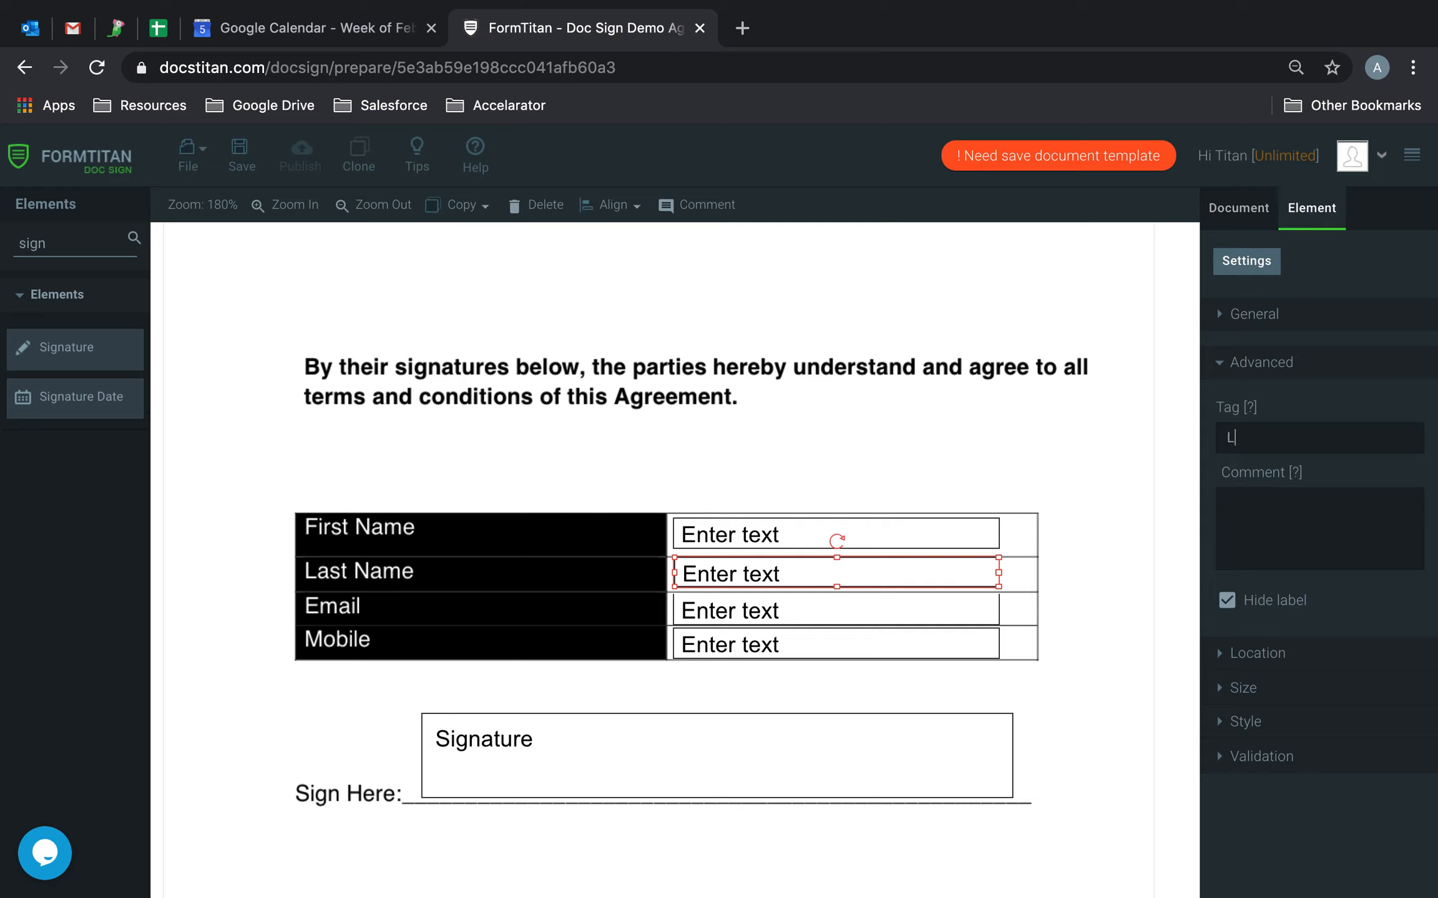
click(889, 609)
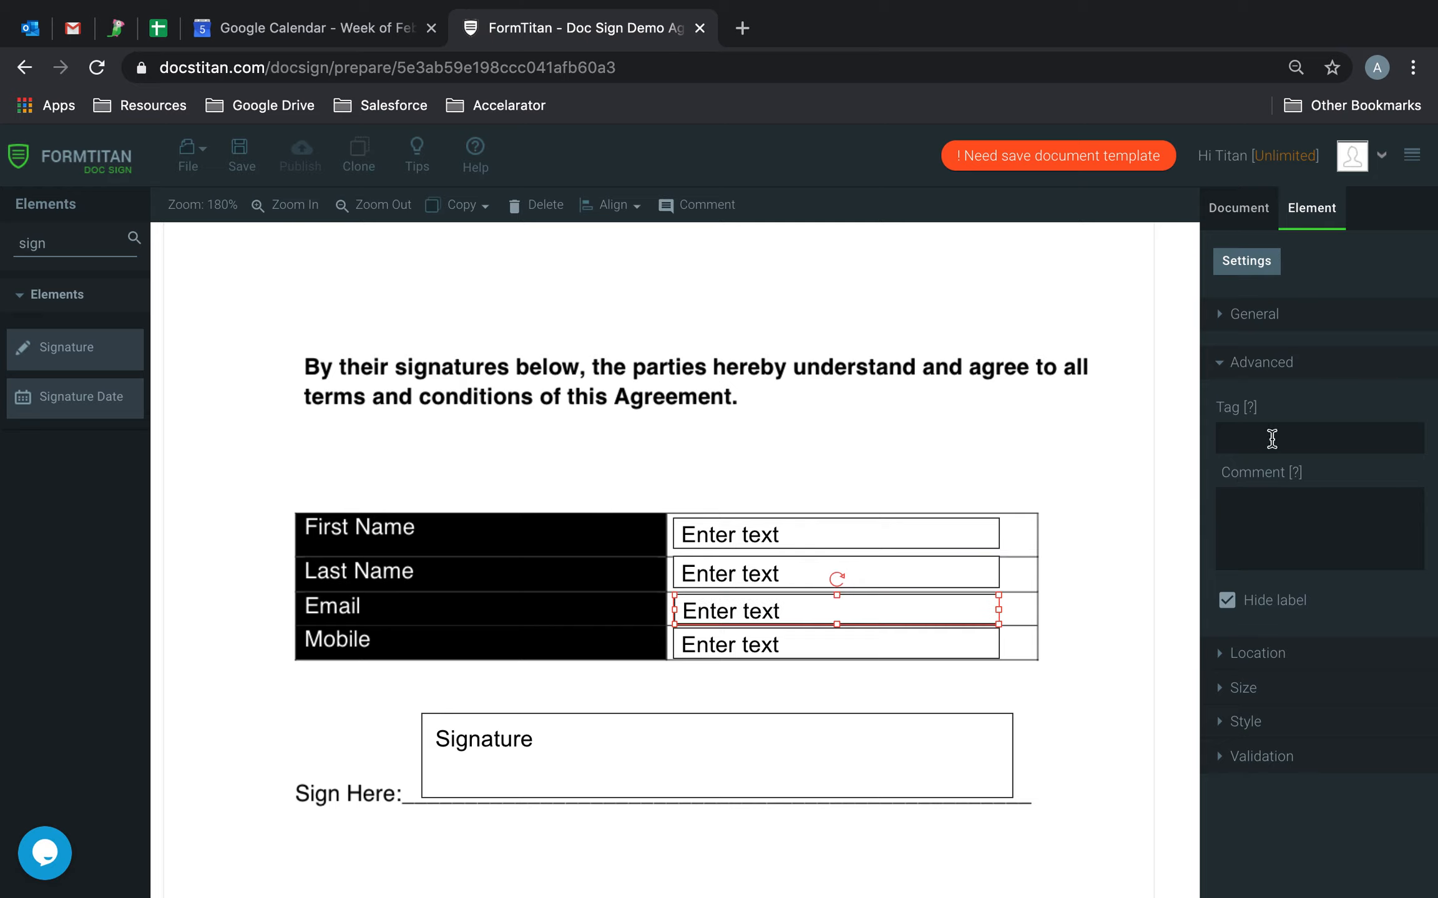
click(847, 644)
Check the comments help page, then save the document template.
click(1287, 472)
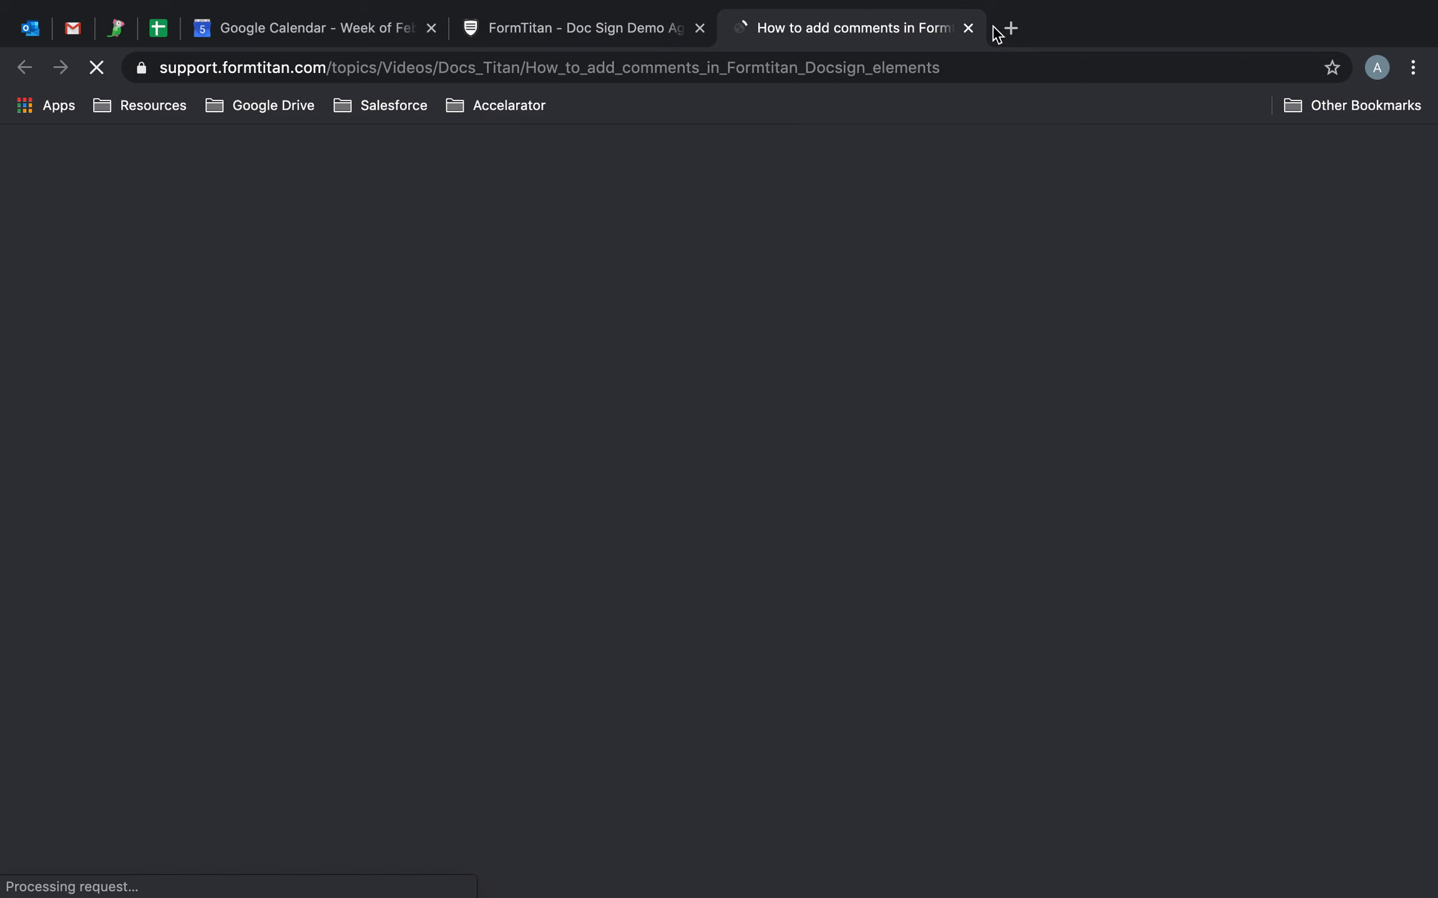
click(967, 29)
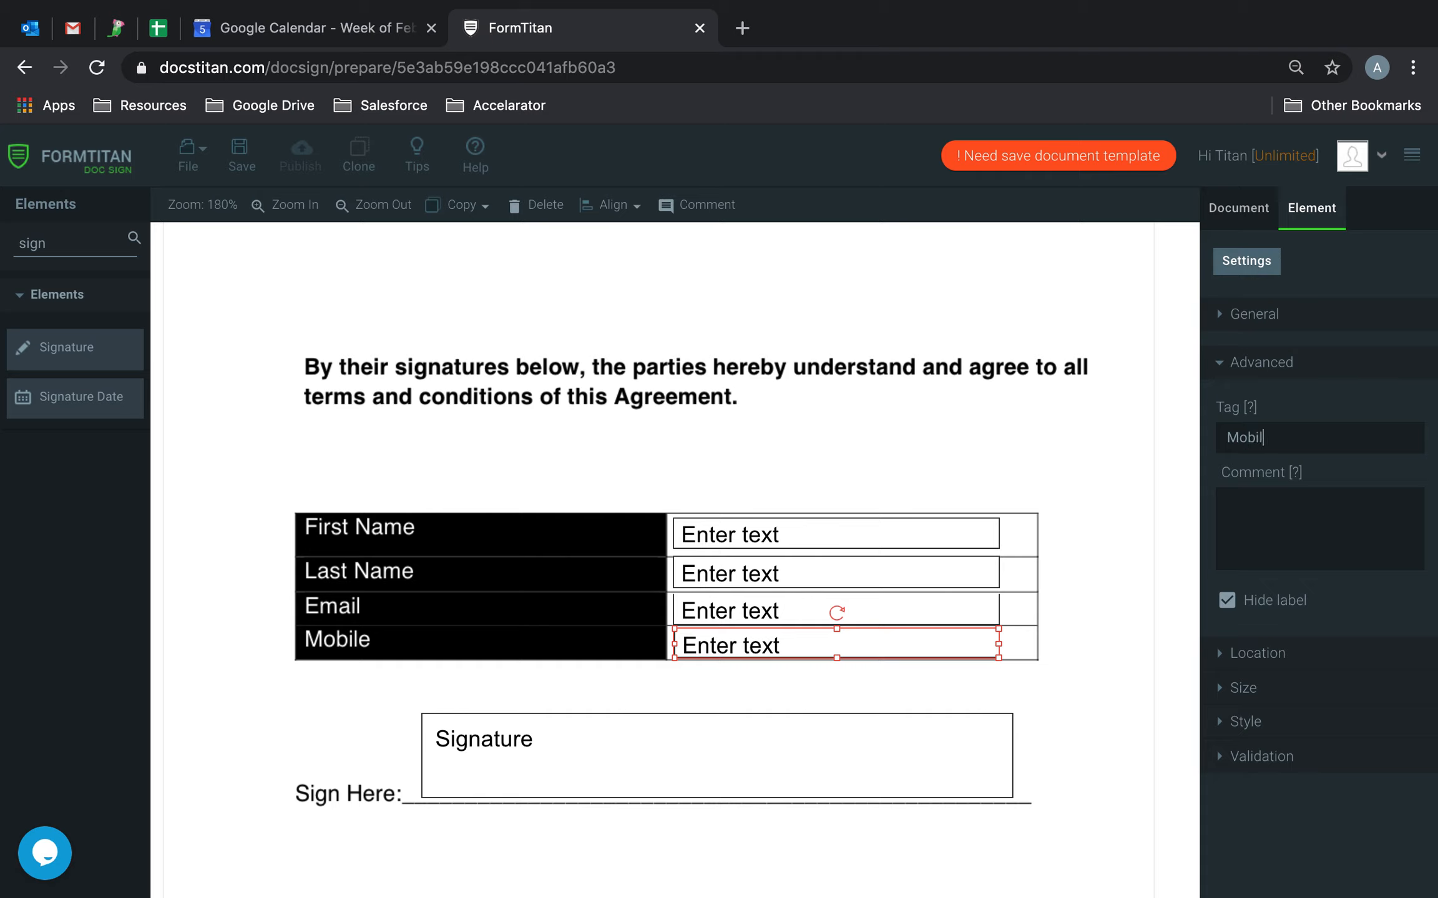
click(242, 152)
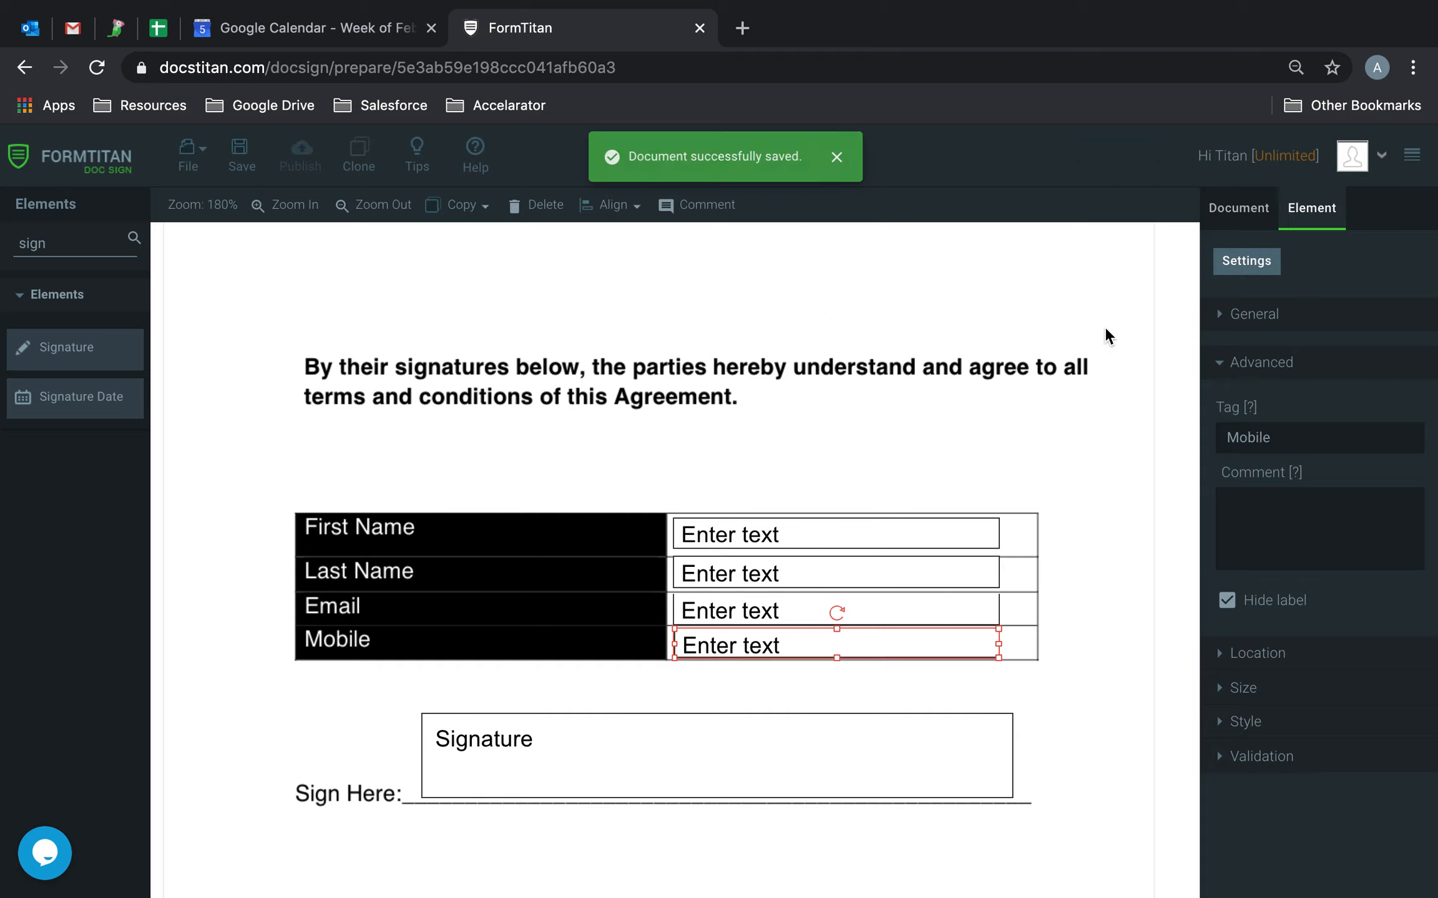
click(1226, 209)
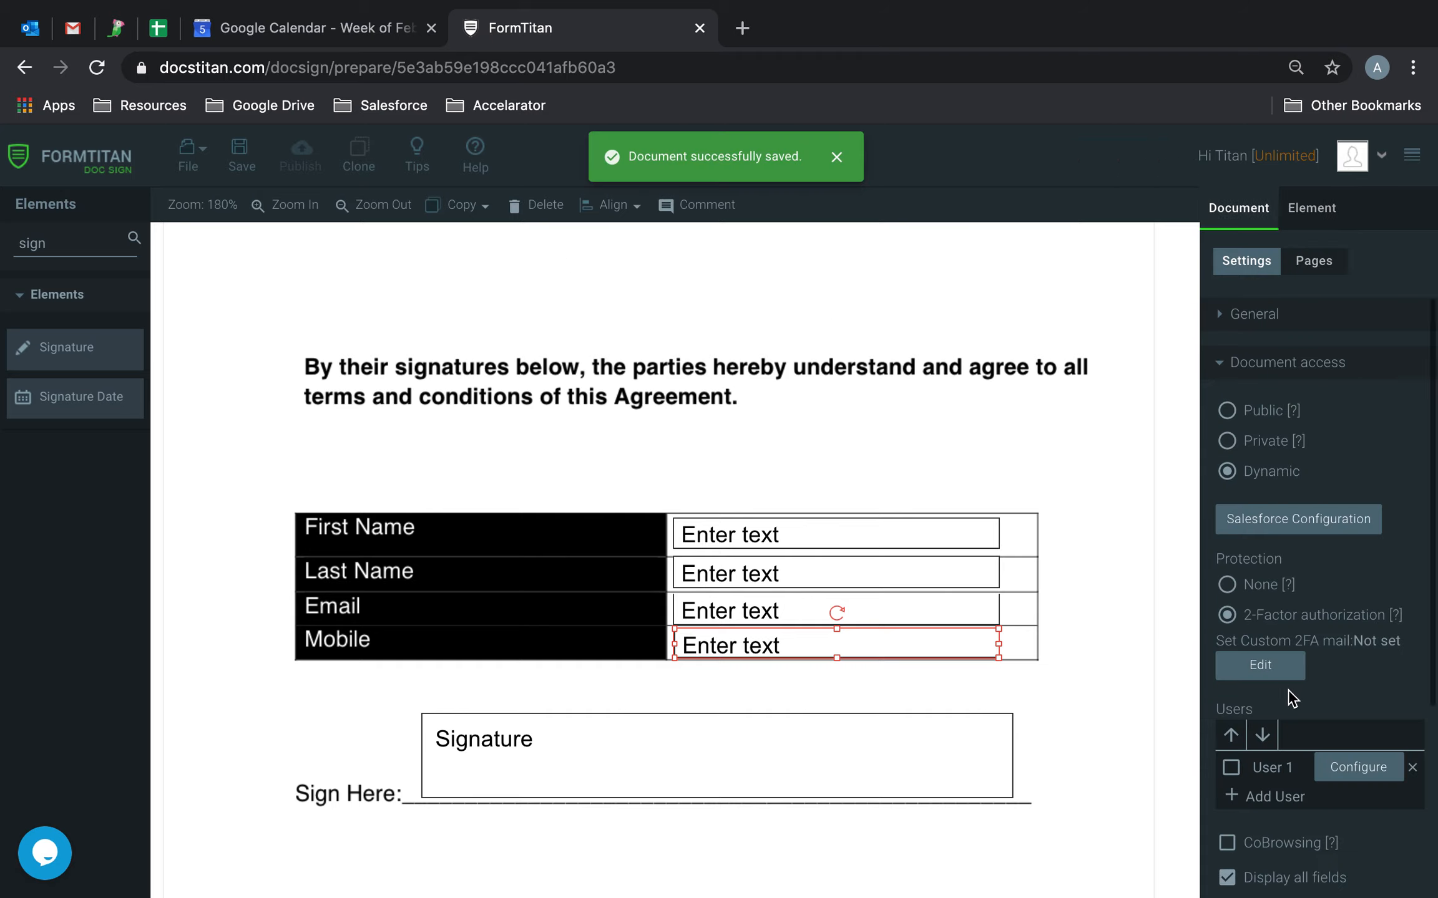
In User 1's Contact field mapping, map Firstname and Lastname to First Name and Last Name.
click(1347, 771)
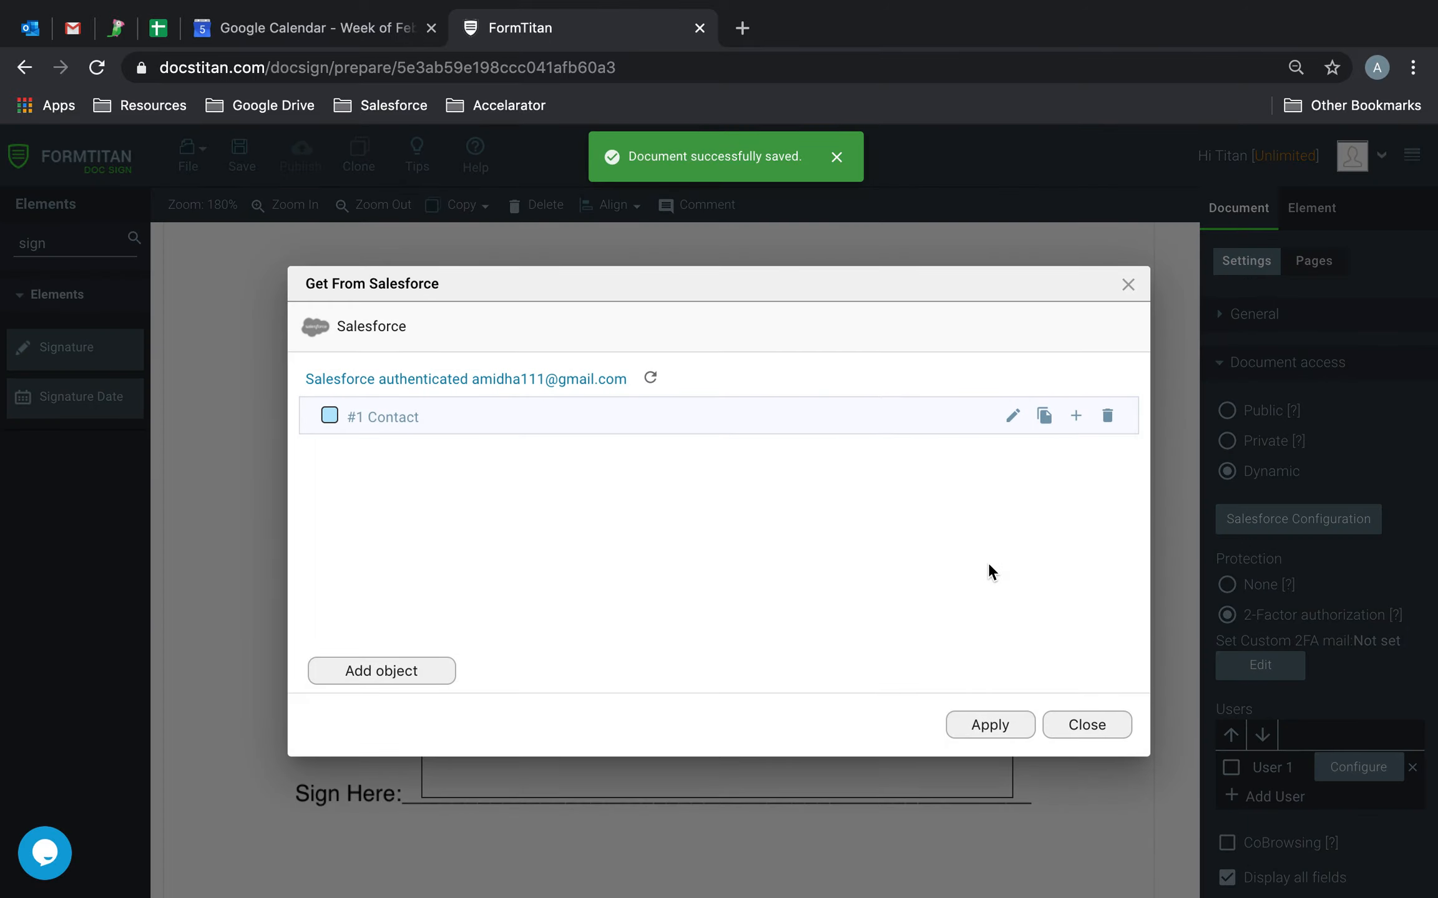
click(1012, 415)
click(410, 600)
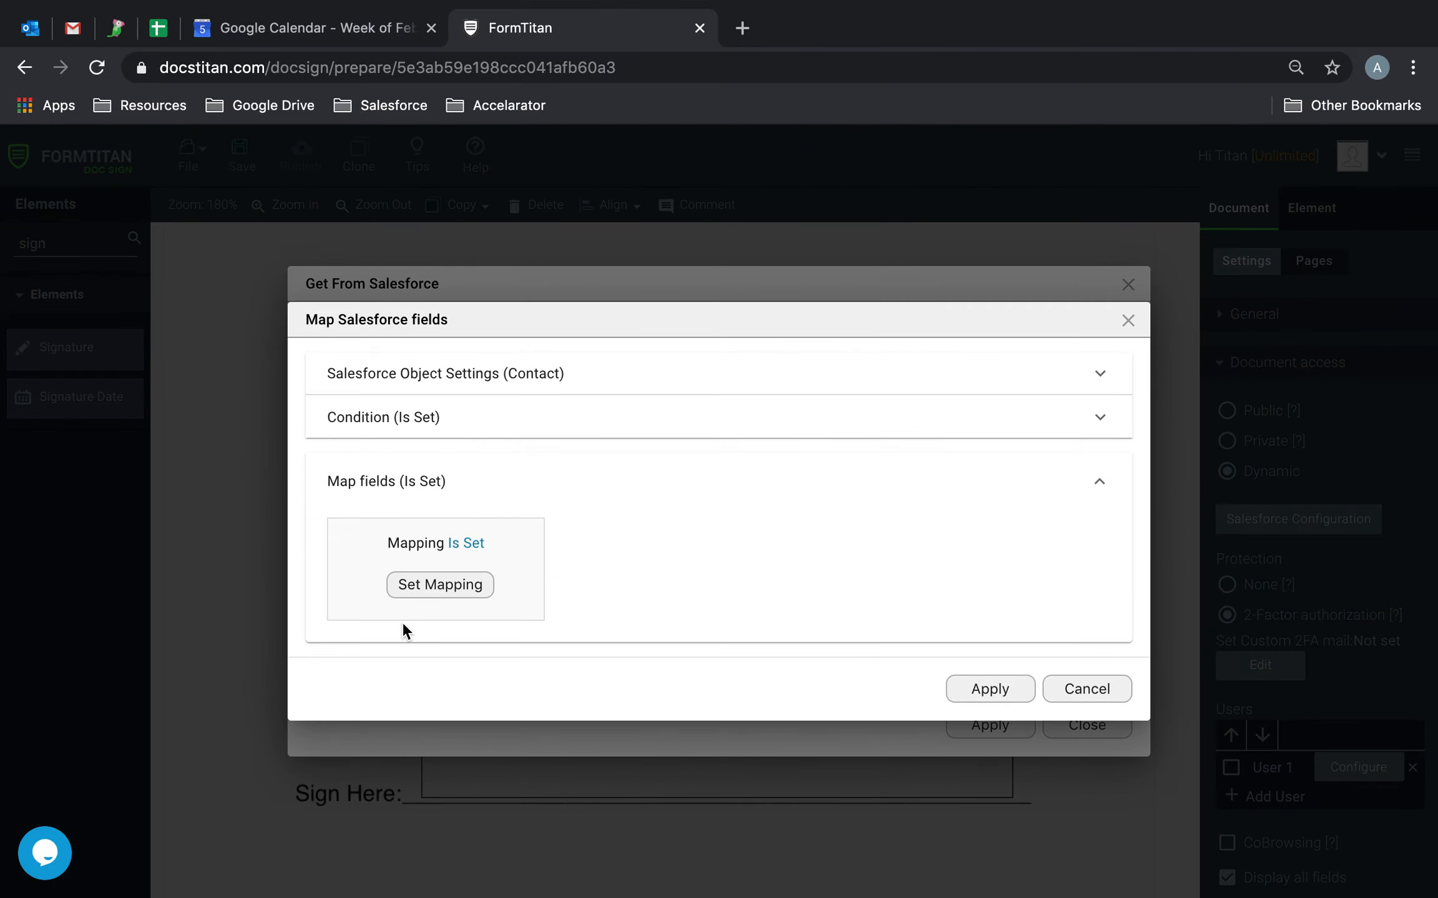
click(413, 585)
click(652, 496)
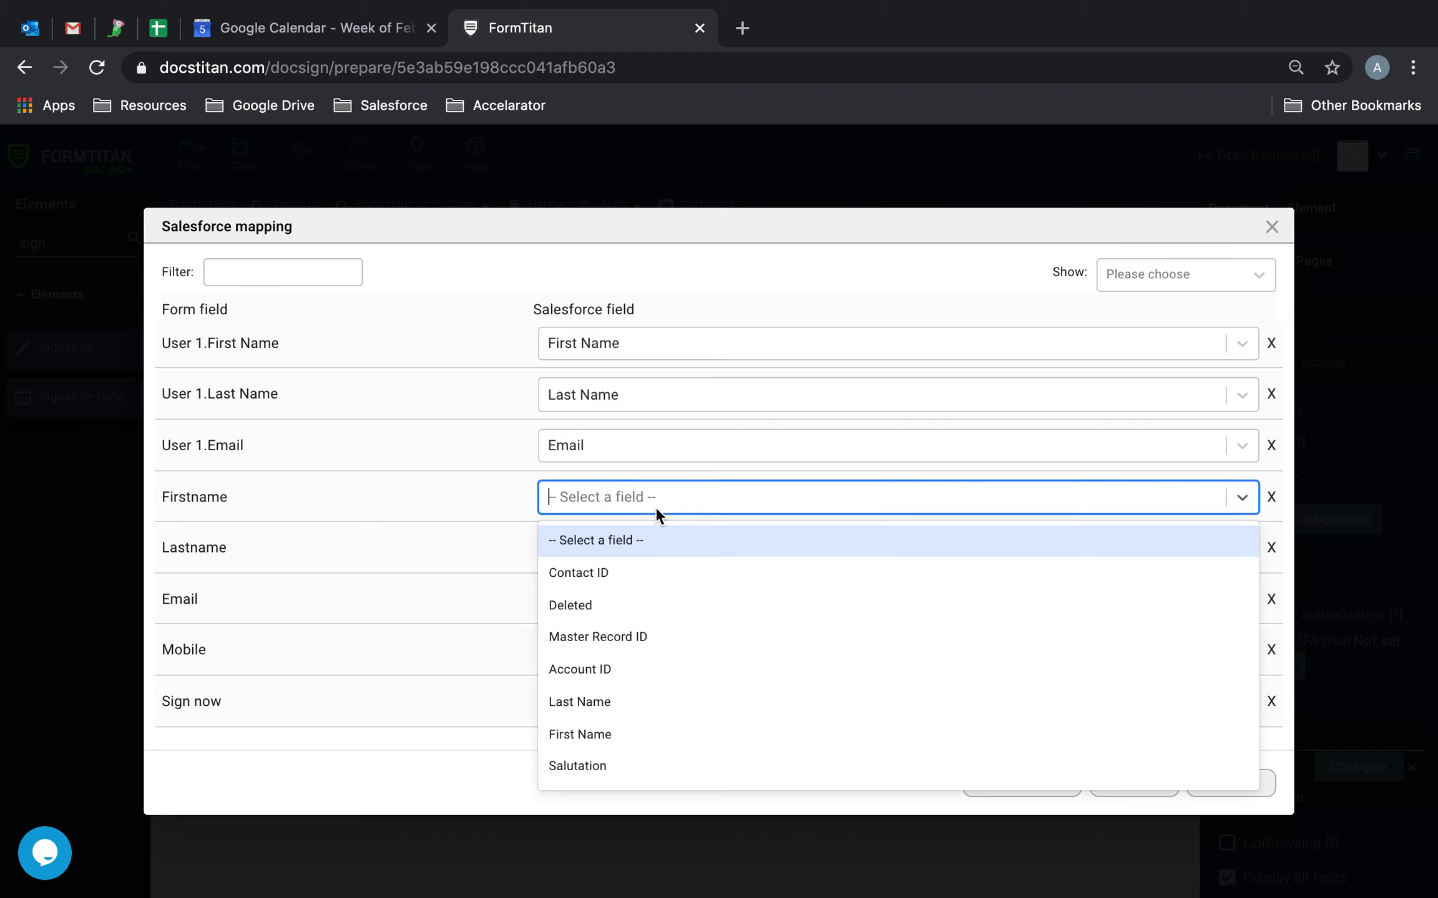
text(fir)
click(636, 540)
click(626, 548)
text(las)
click(617, 590)
Map Email to Email and Mobile to Mobile Phone, finish the mapping, and save.
click(617, 588)
text(email)
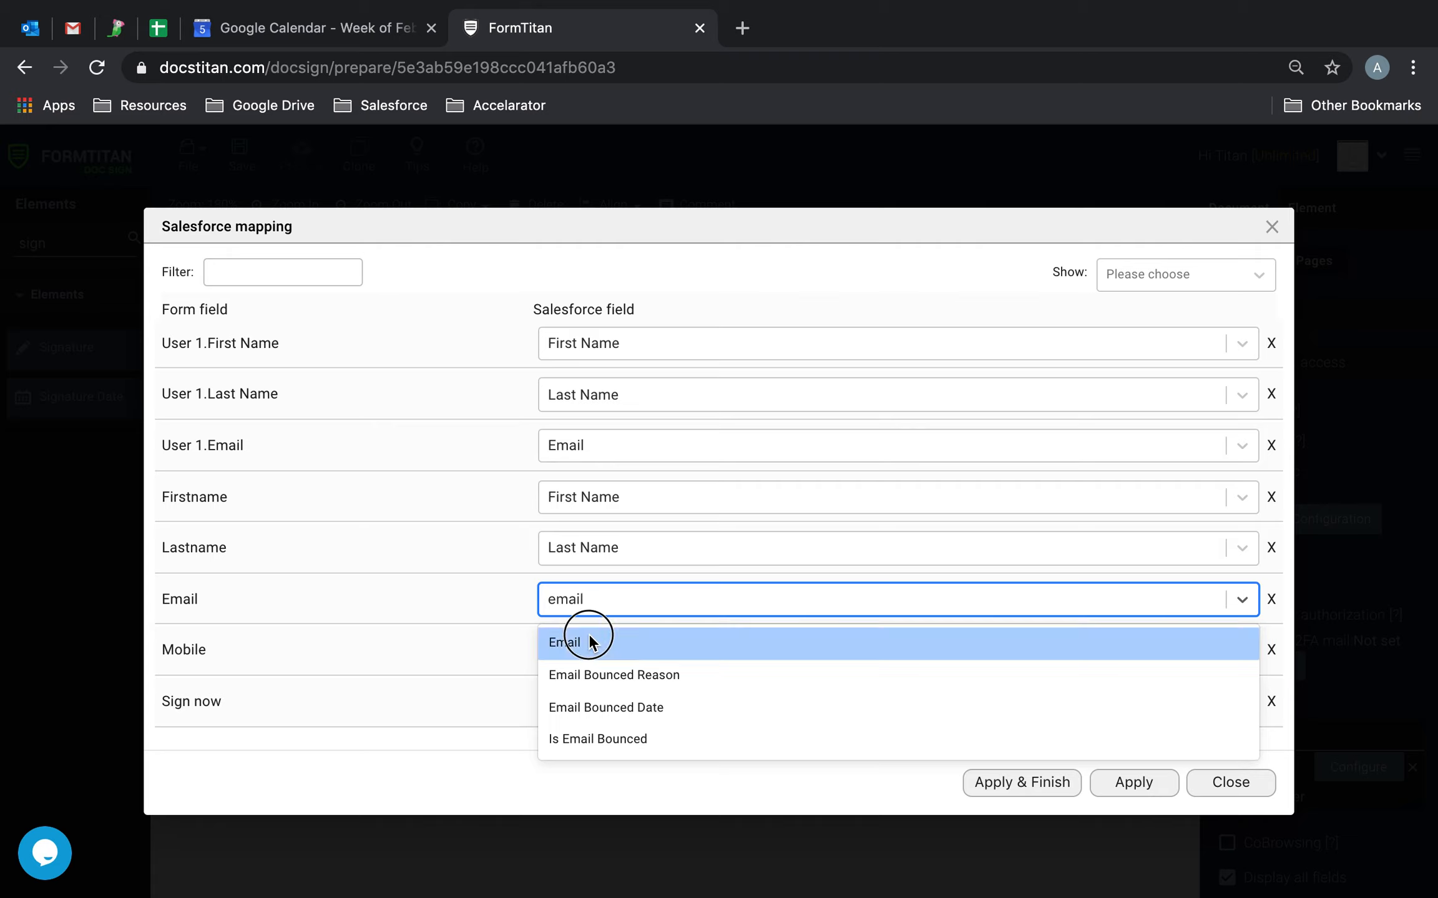
click(590, 639)
click(622, 654)
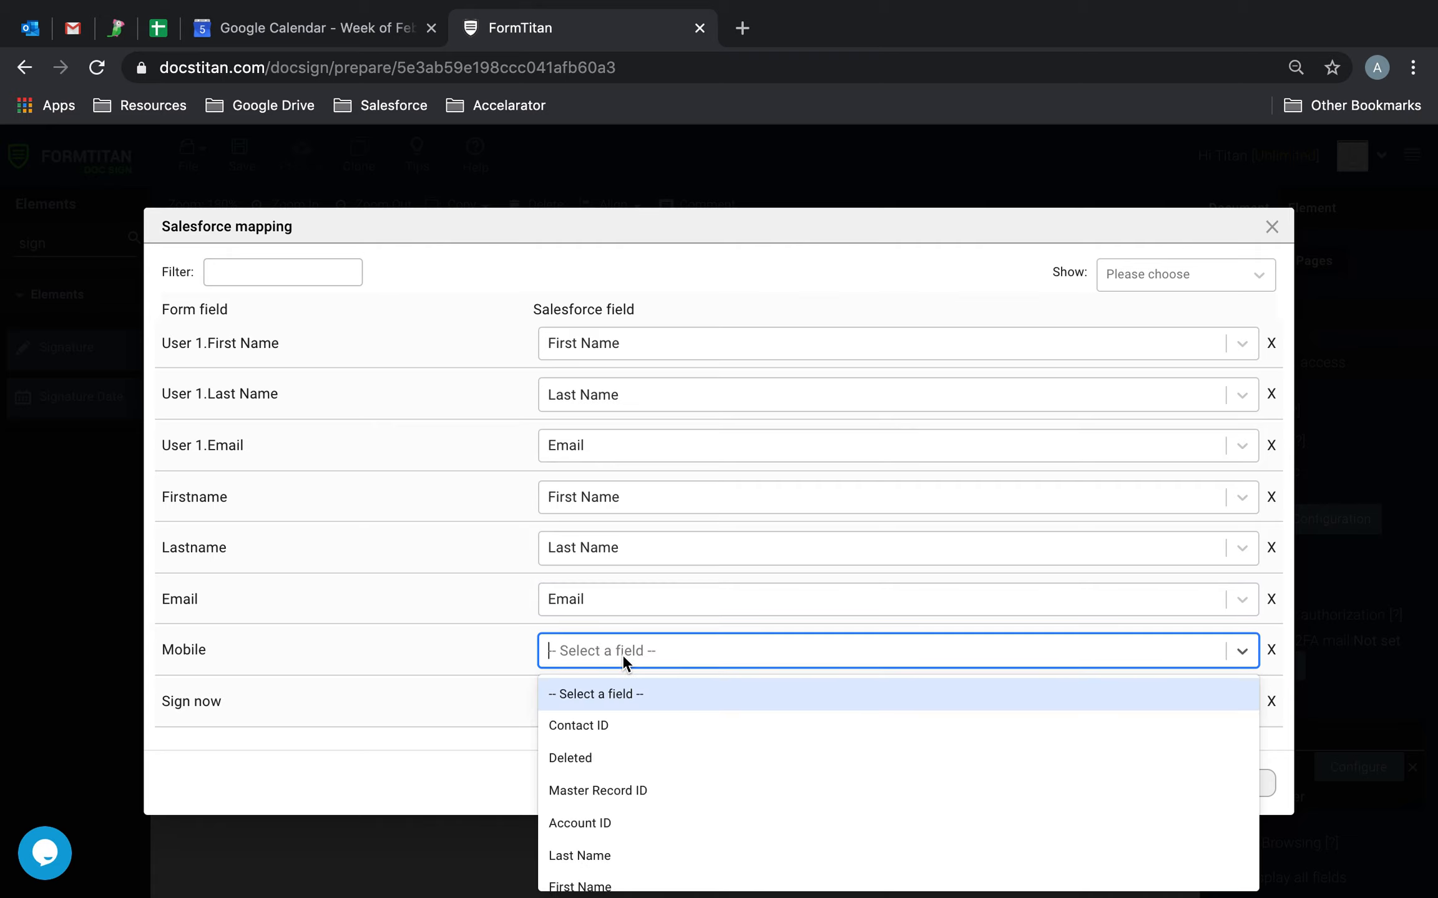
text(mobile)
click(630, 691)
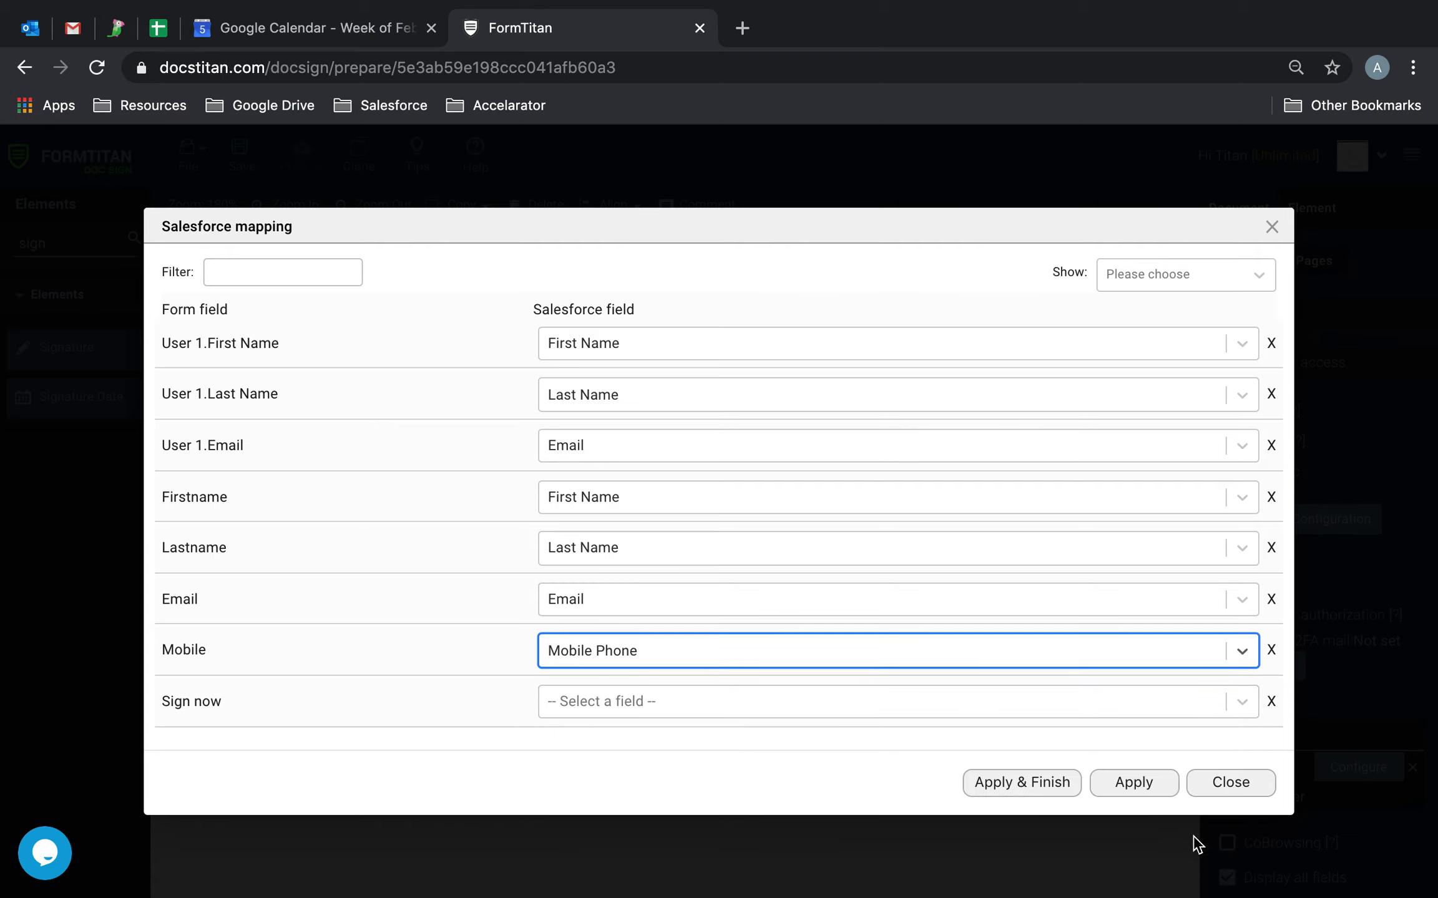
click(1052, 783)
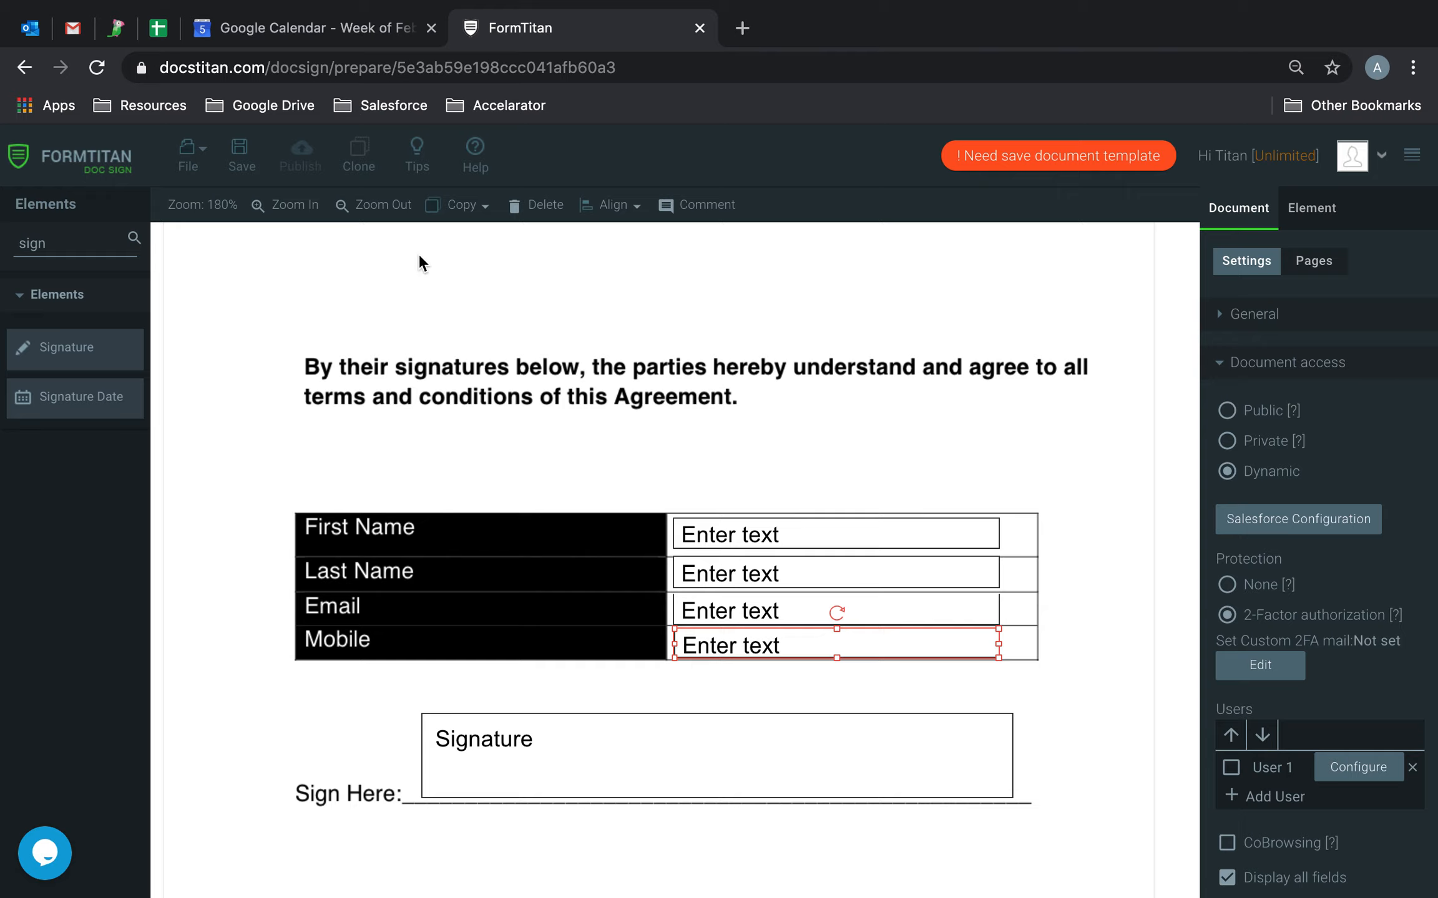
click(240, 153)
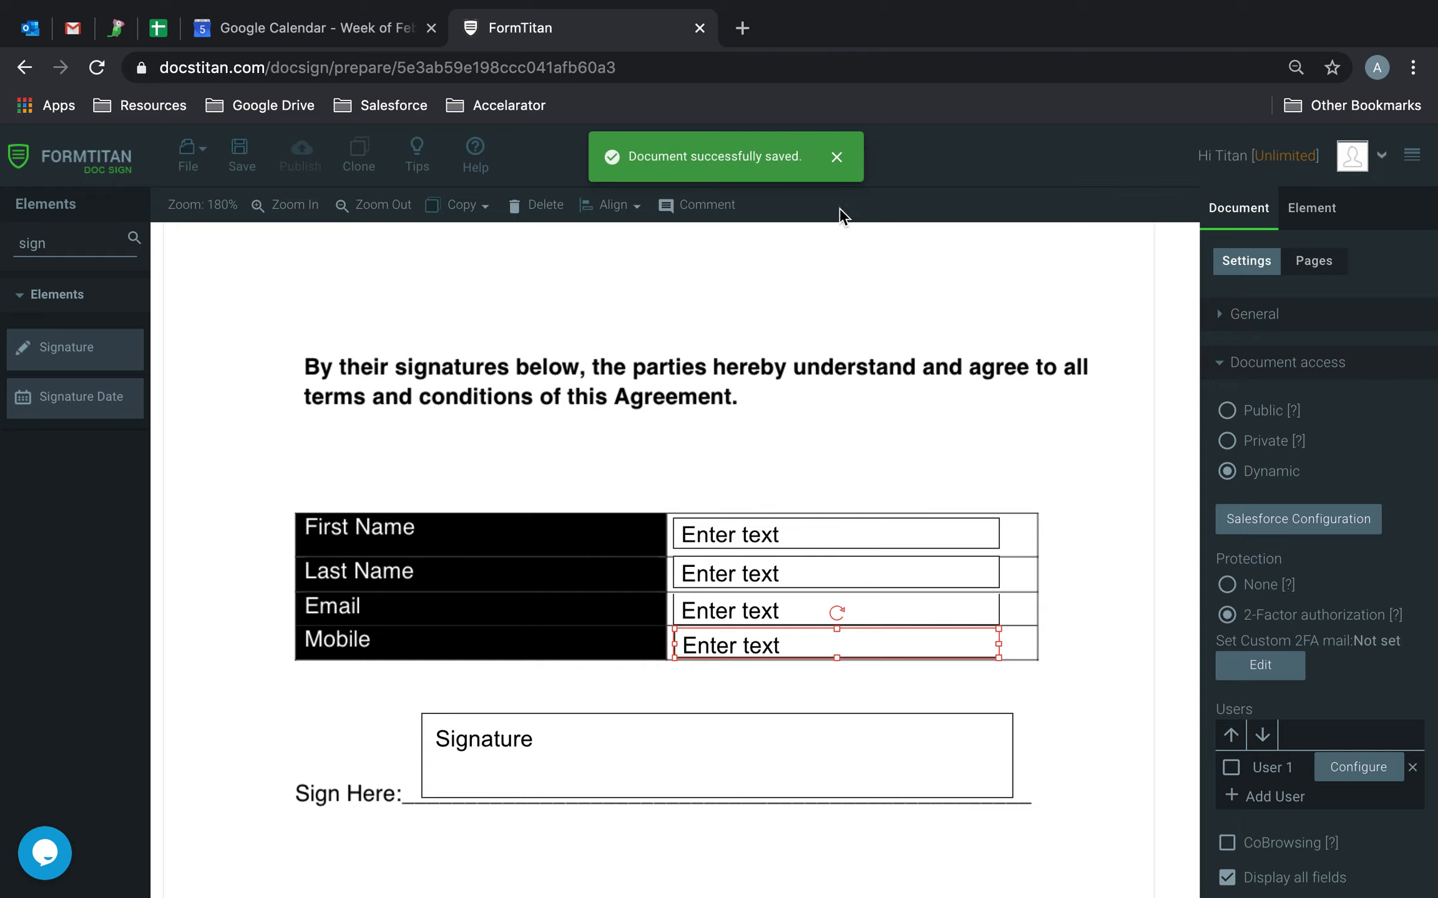
Pick a Salesforce user to add as a collaborator under My Account > Collaborators.
click(1352, 156)
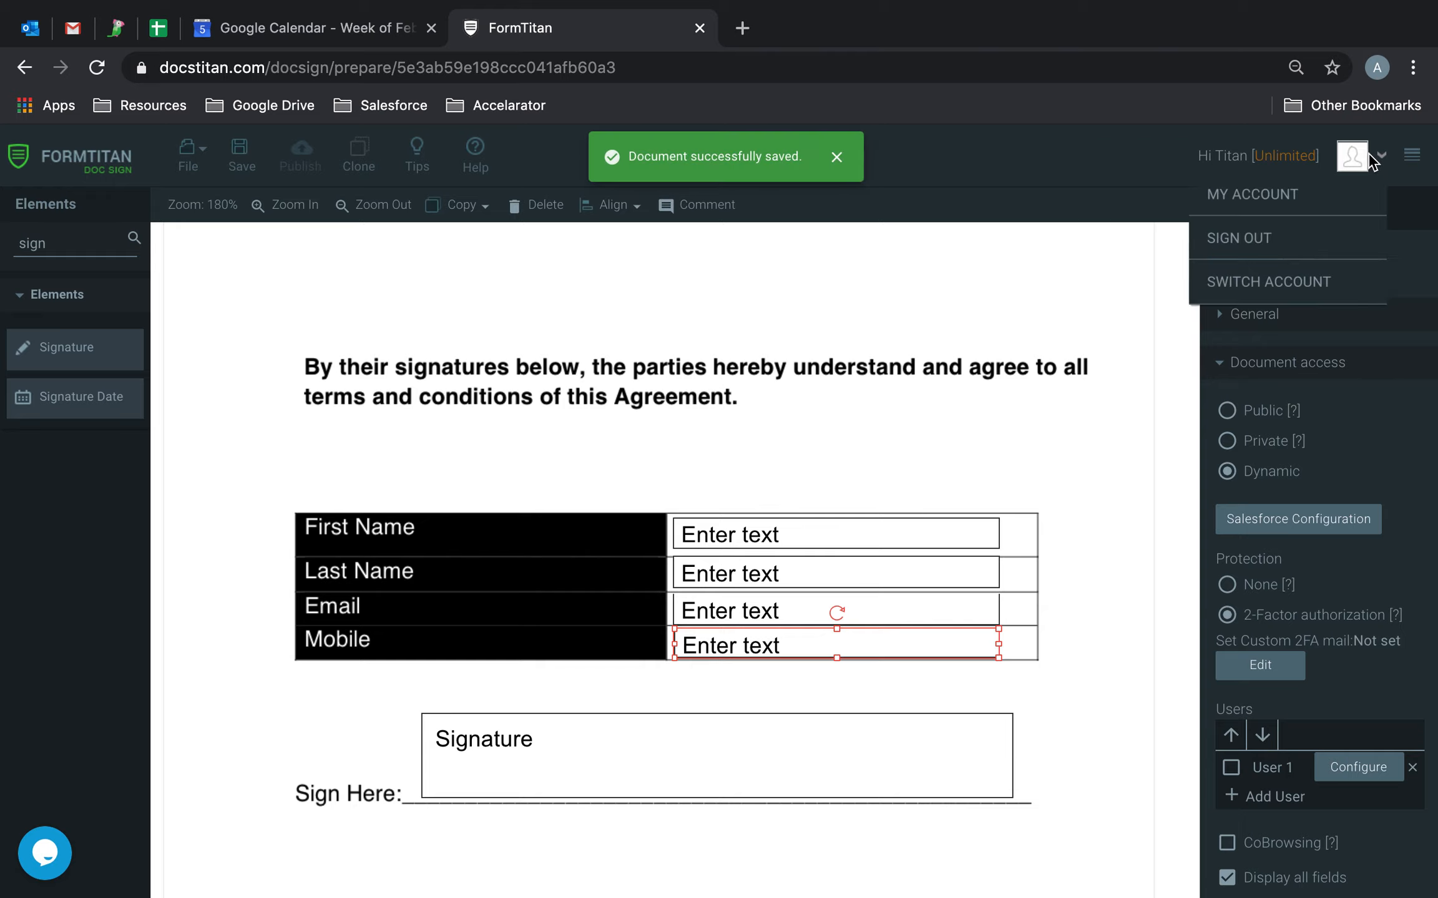
click(1299, 195)
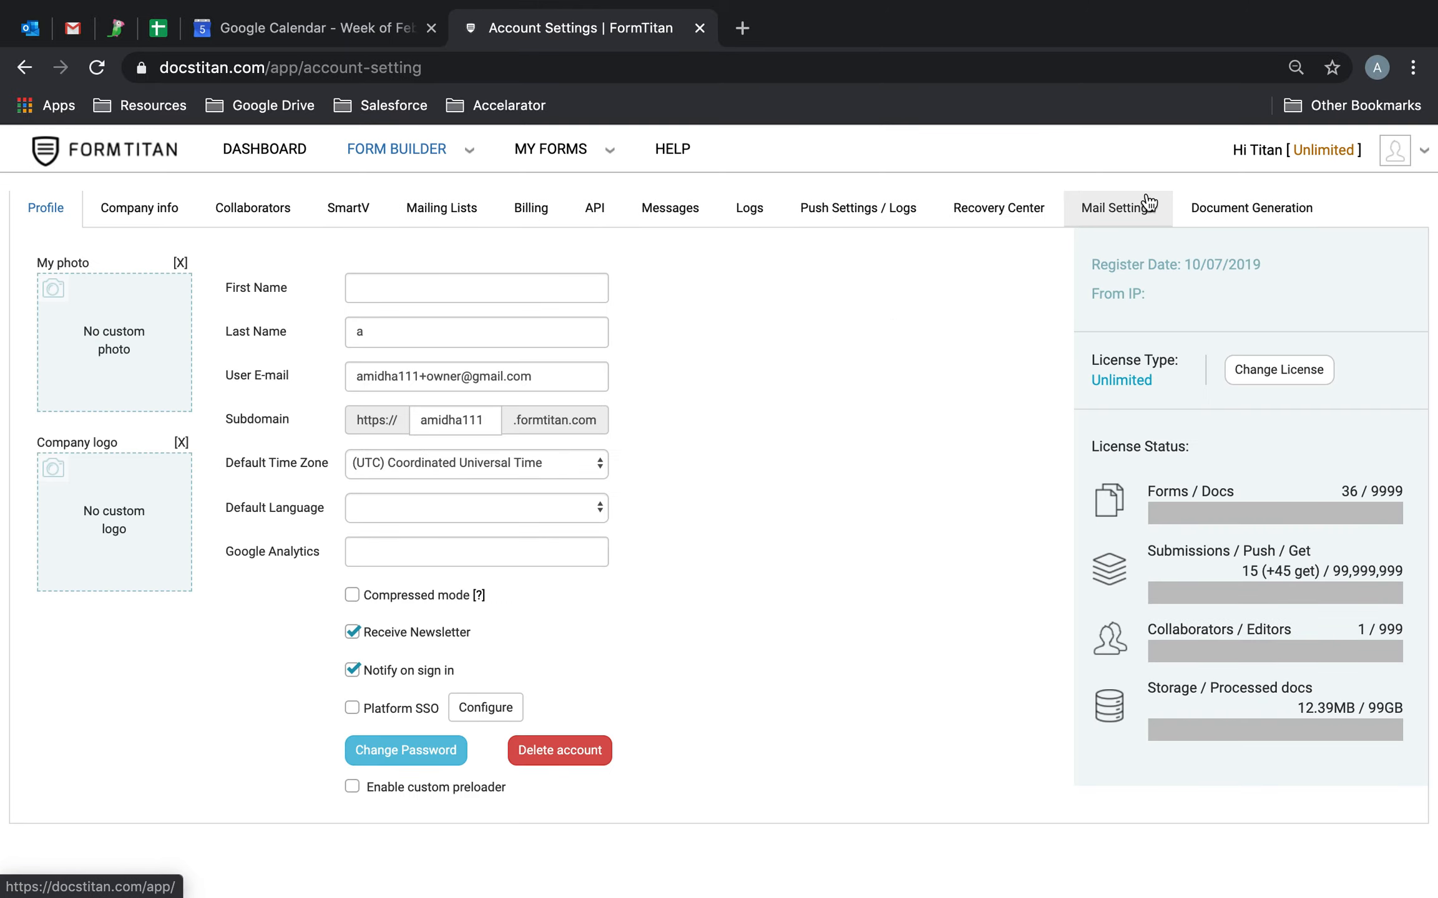
click(249, 209)
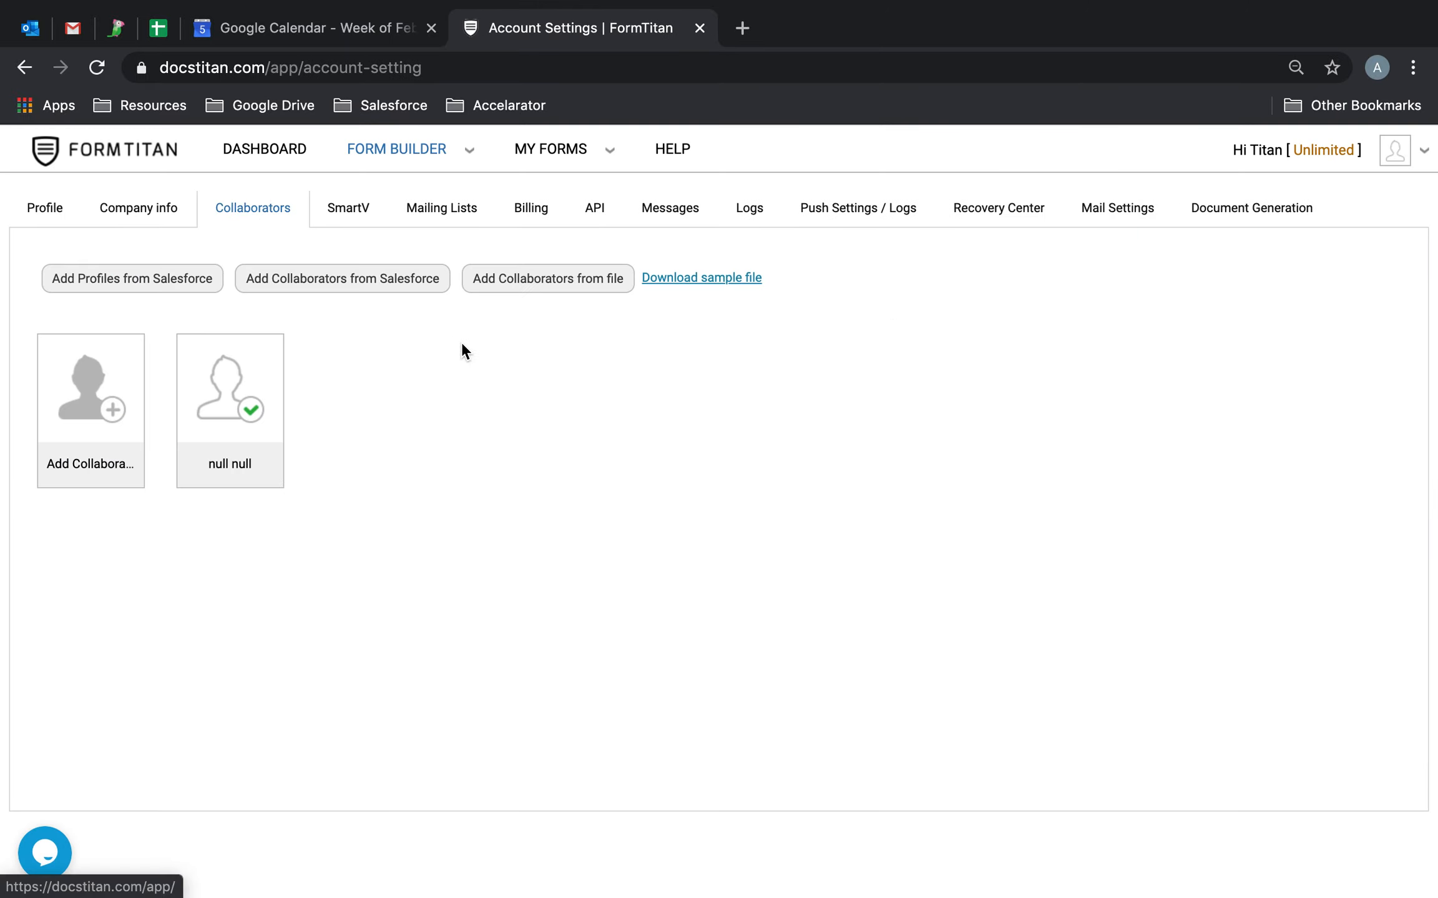
click(369, 289)
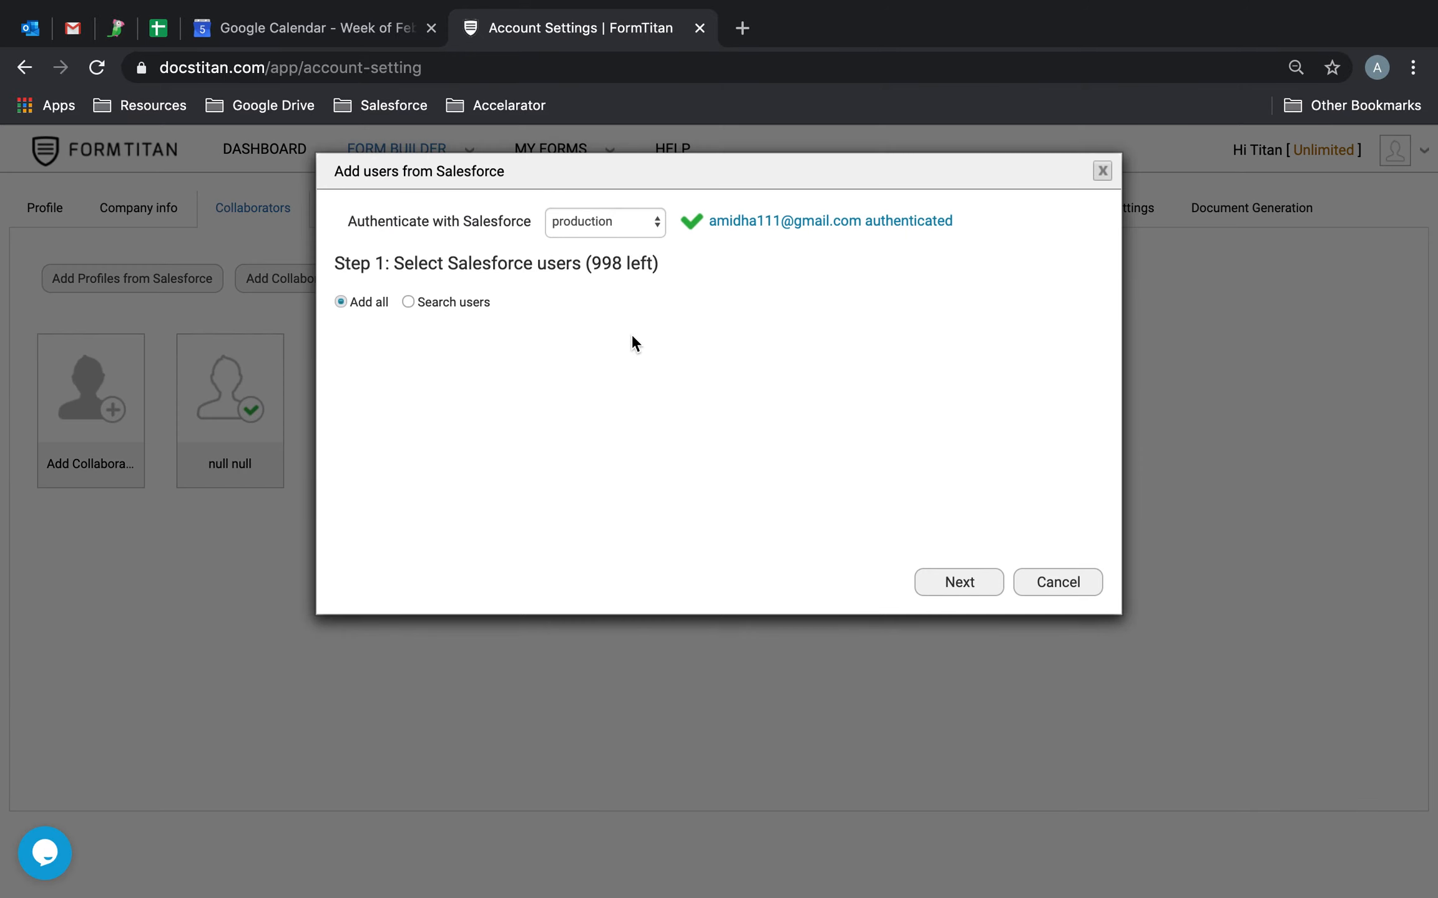
click(409, 302)
click(363, 548)
click(970, 752)
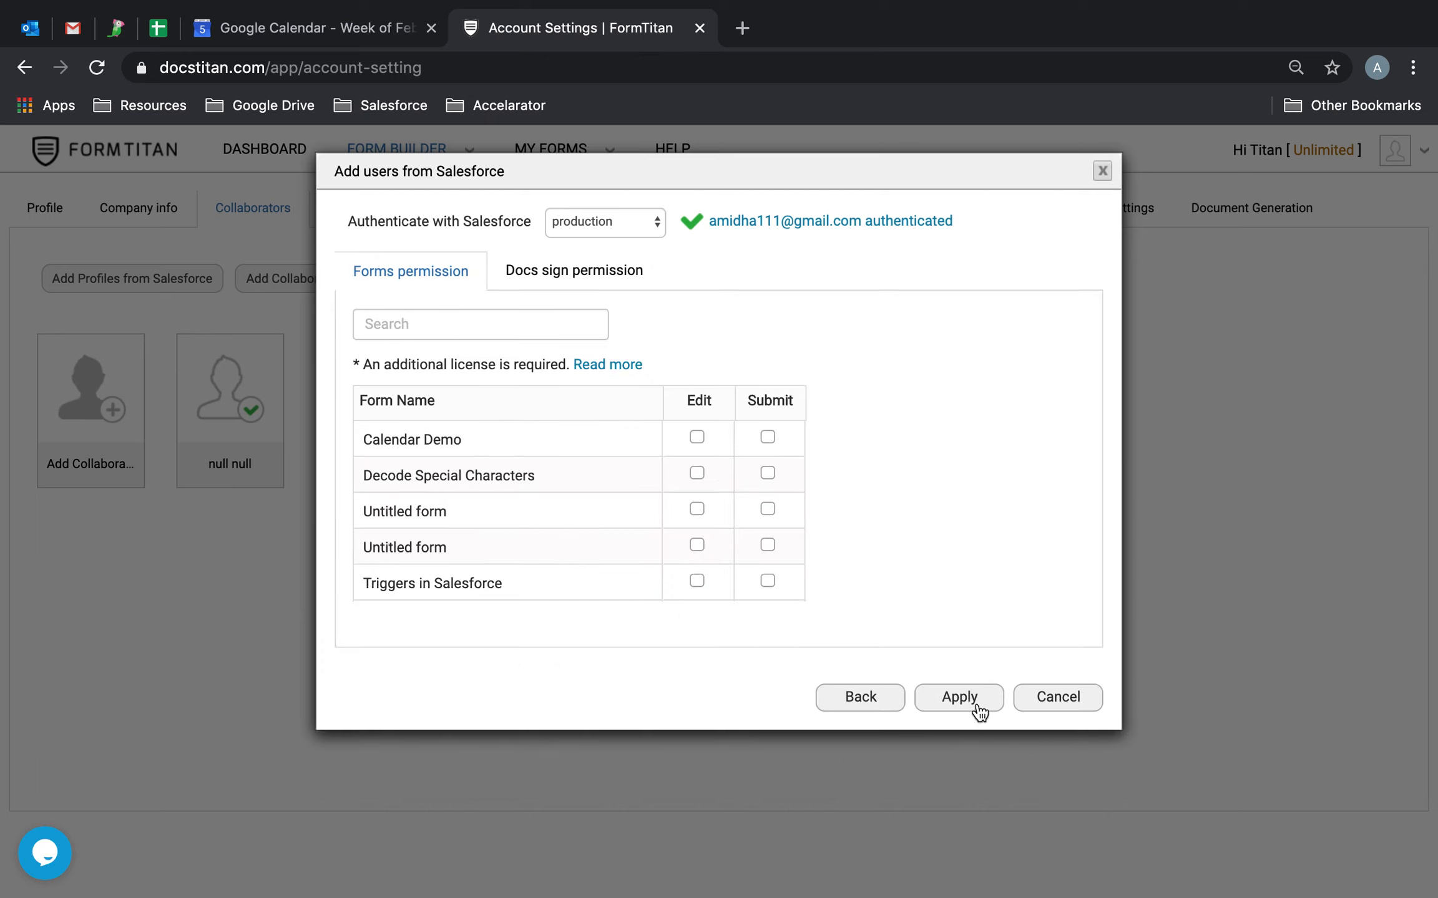
Grant the user Sign permission on the Doc Sign Demo Agreement and add them.
click(636, 292)
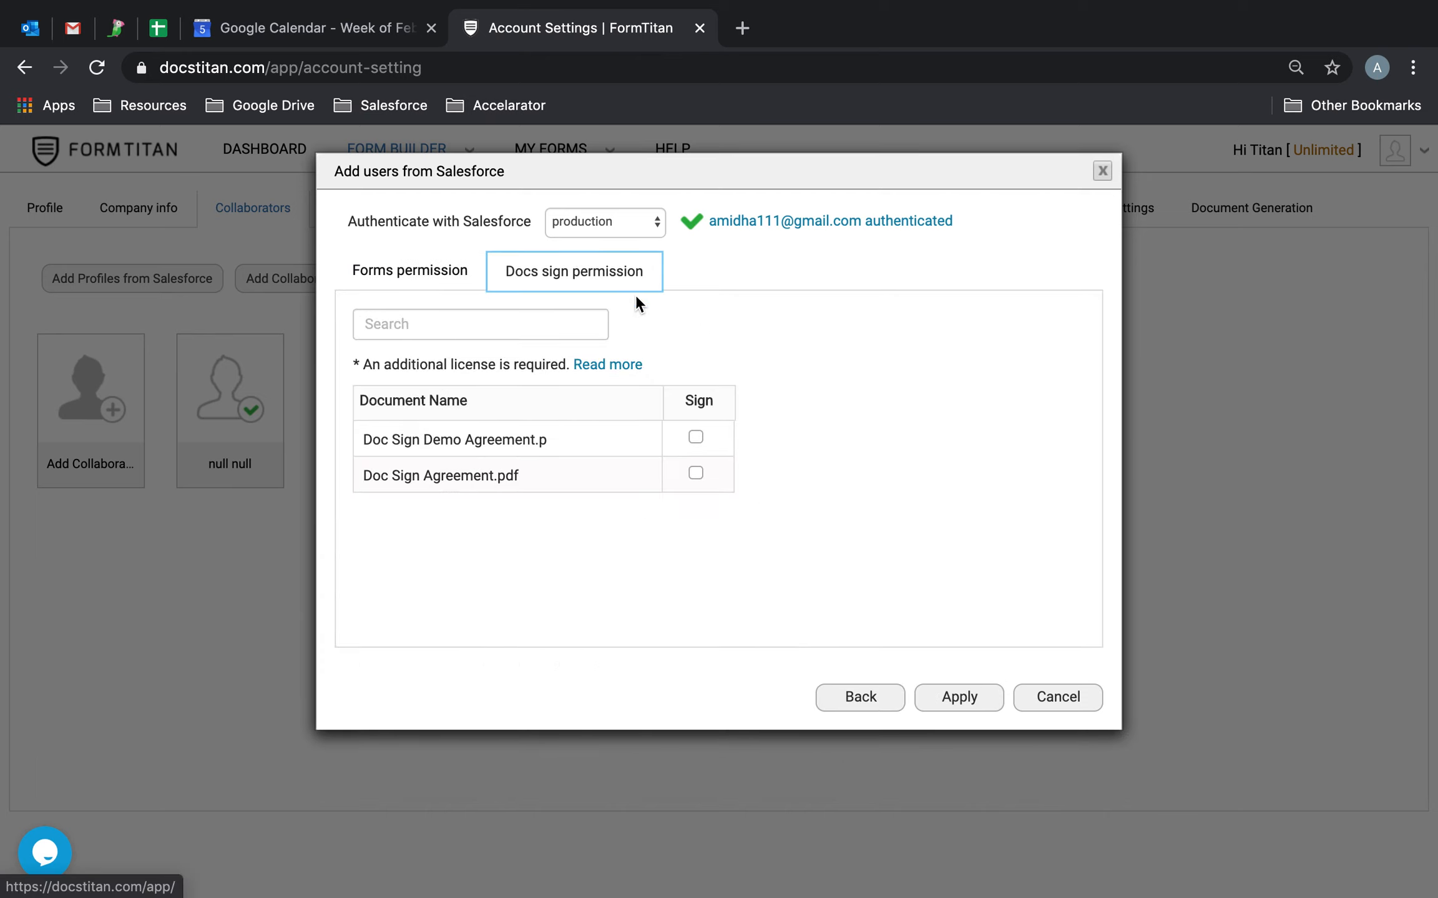
click(696, 438)
click(697, 474)
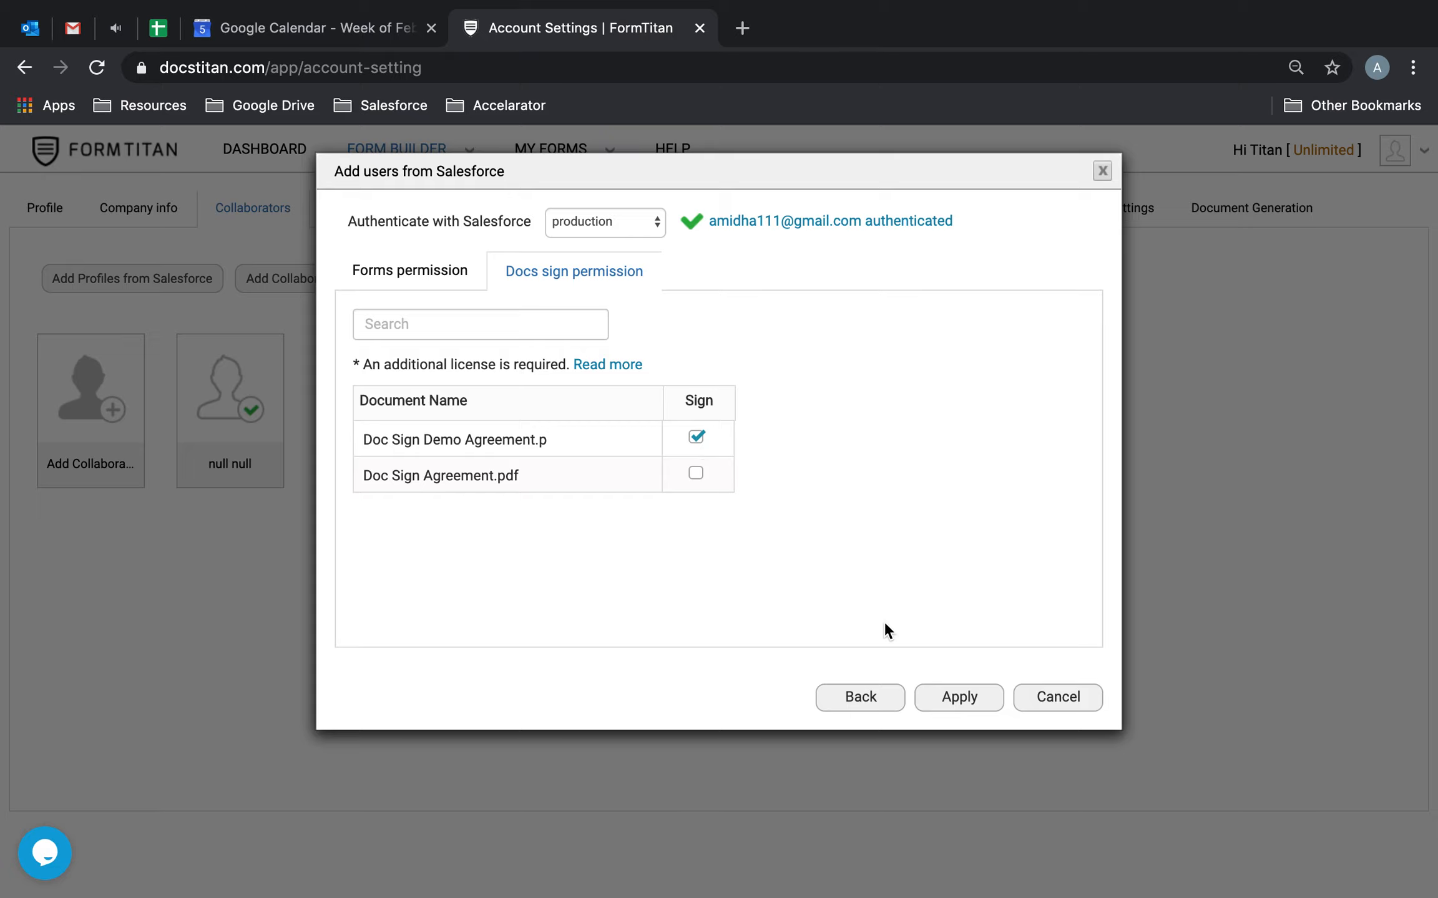
click(985, 704)
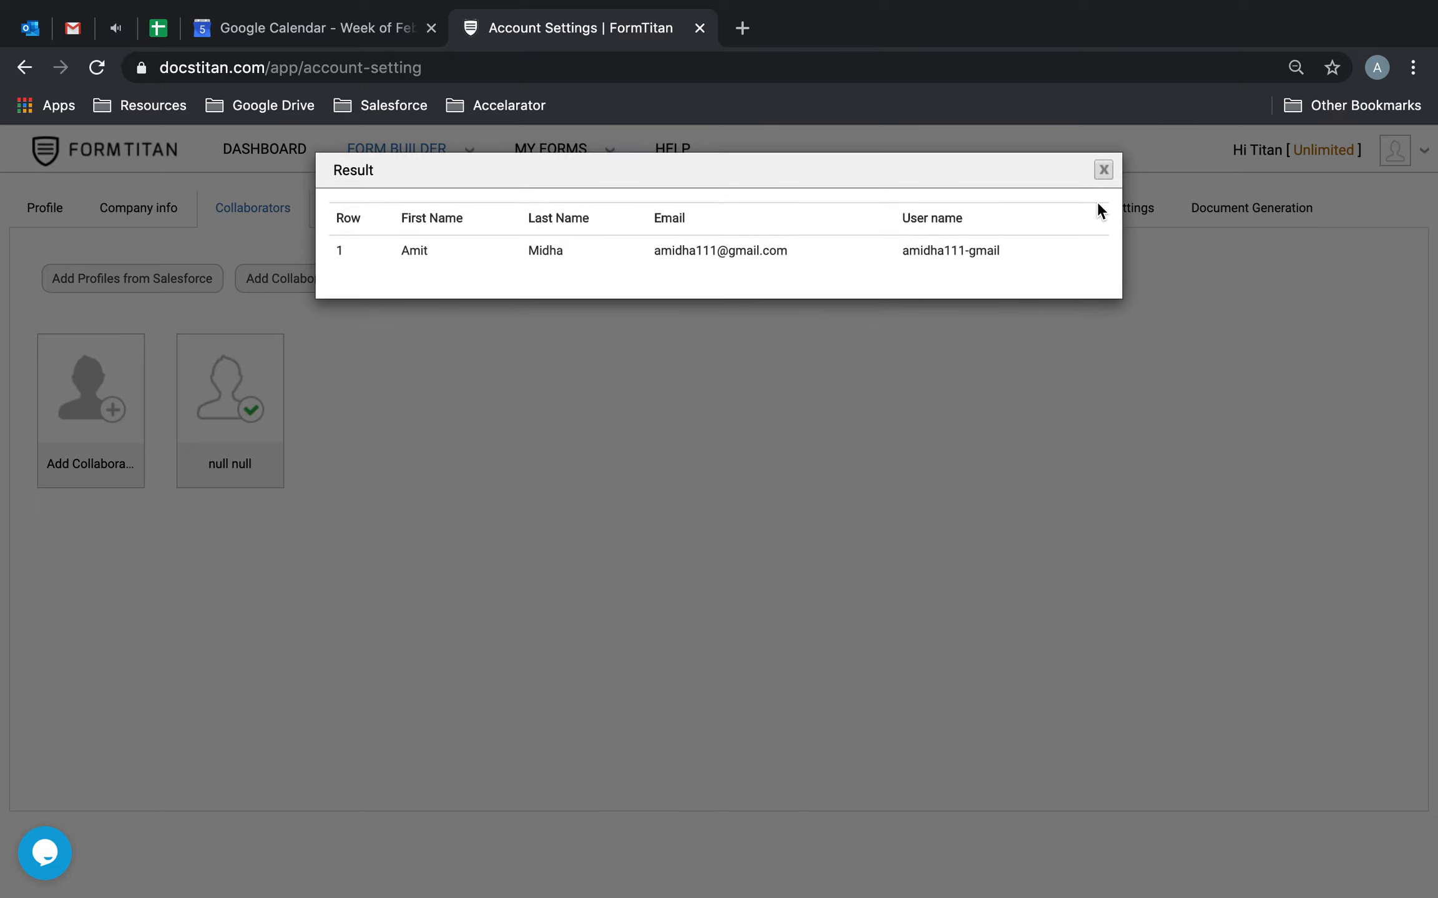
click(1104, 170)
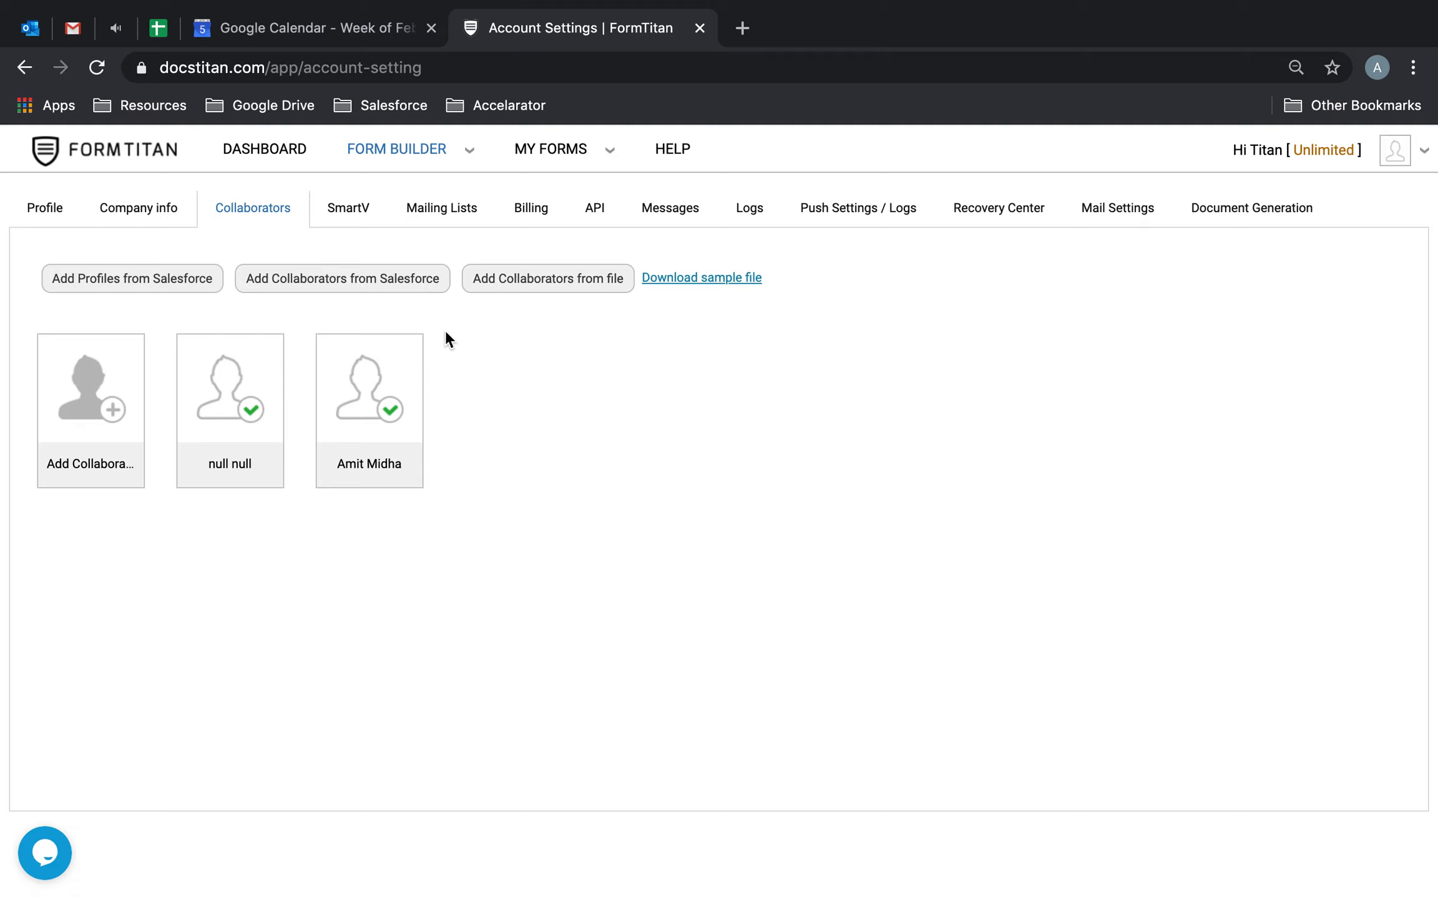
click(114, 28)
key(super+w)
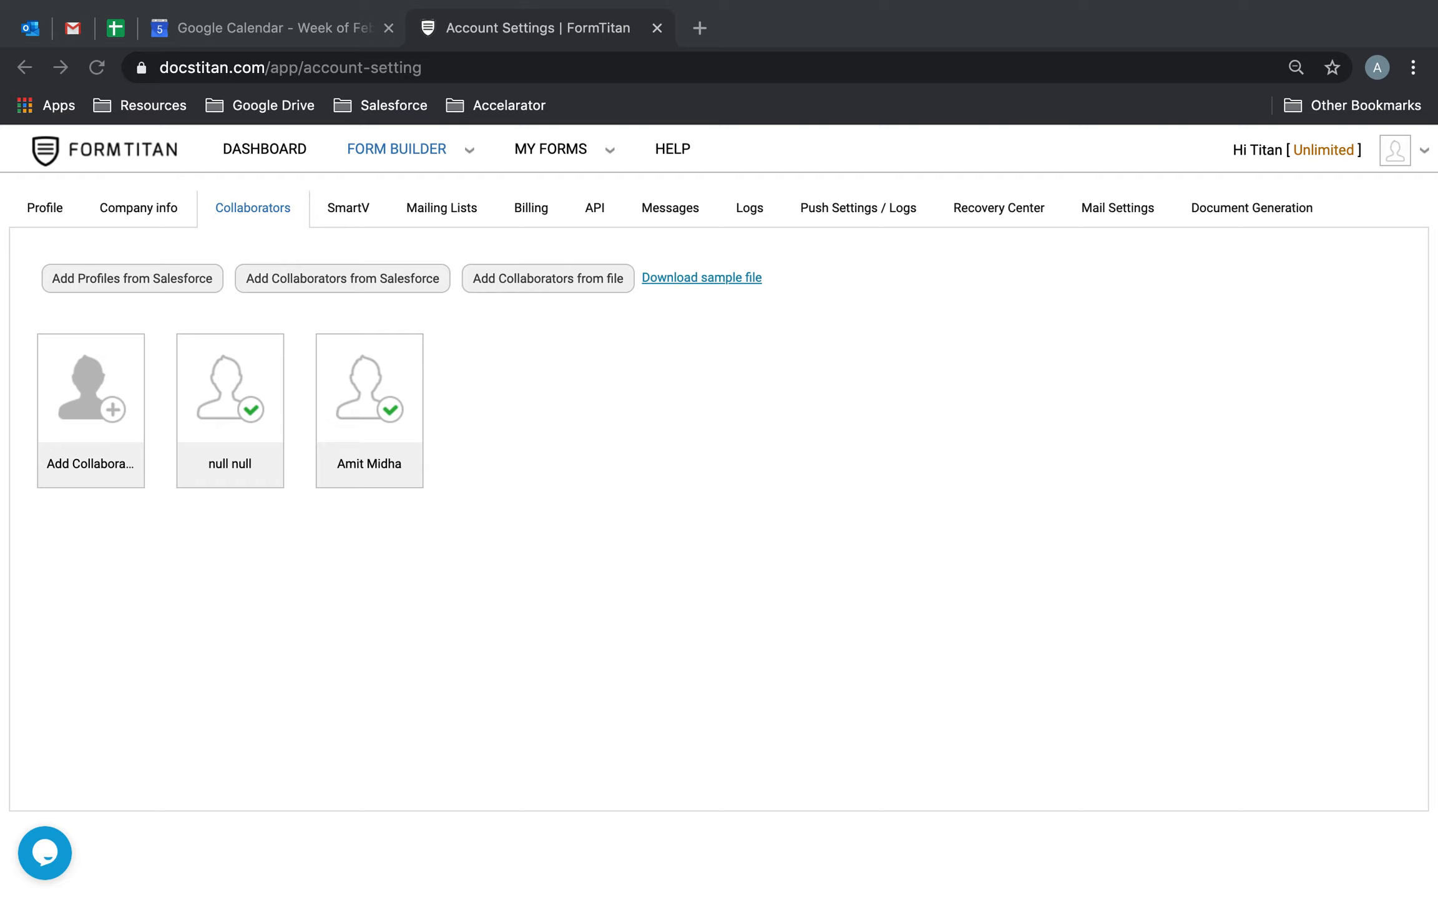
Load the Salesforce org in a new tab and open the contact's FT Contact Page.
click(40, 33)
click(708, 35)
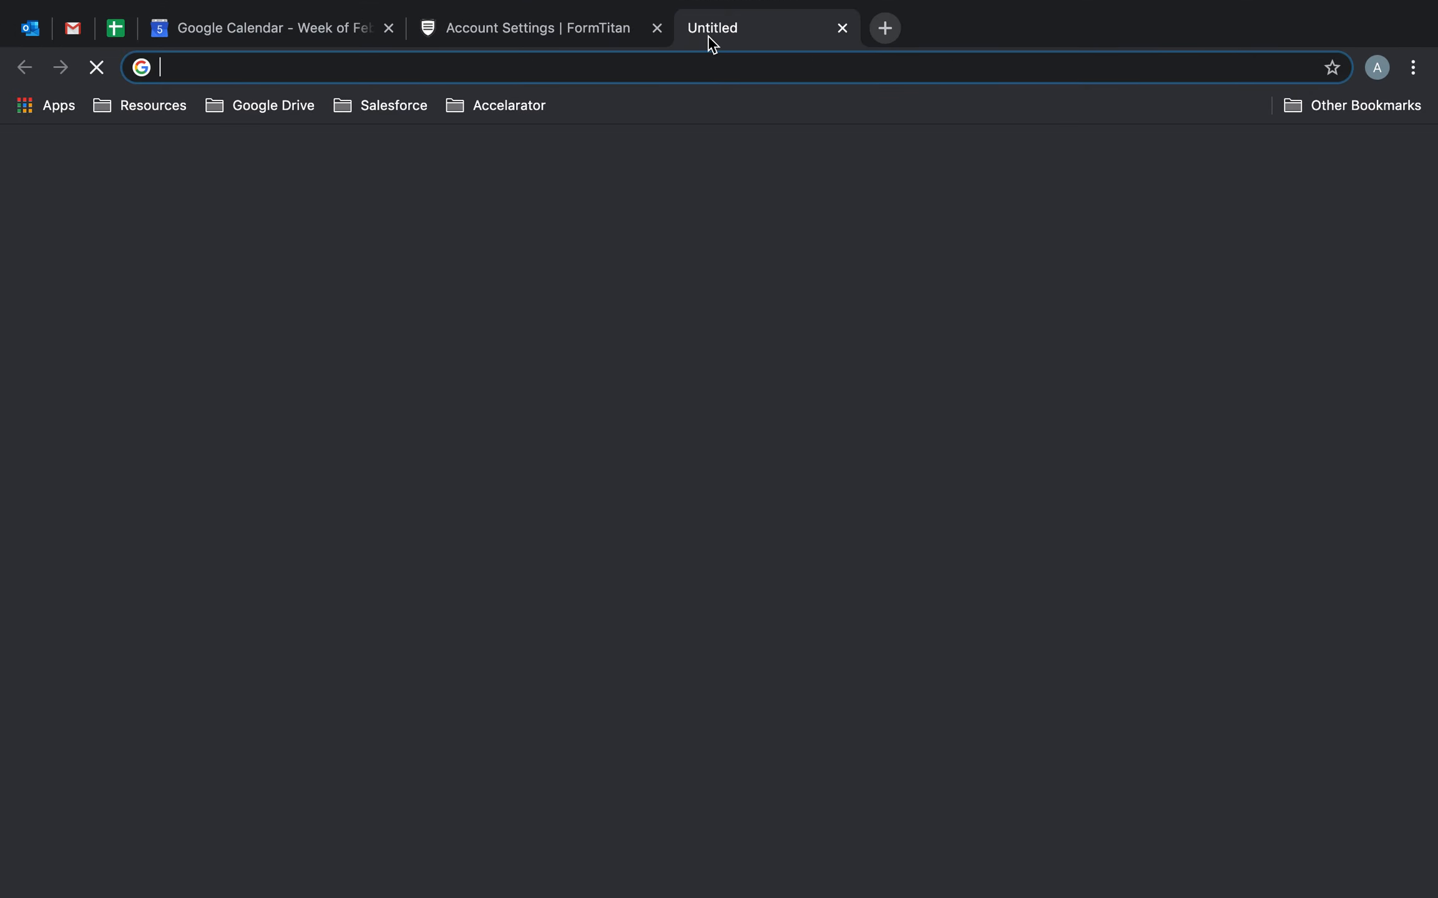
text(mid)
key(Return)
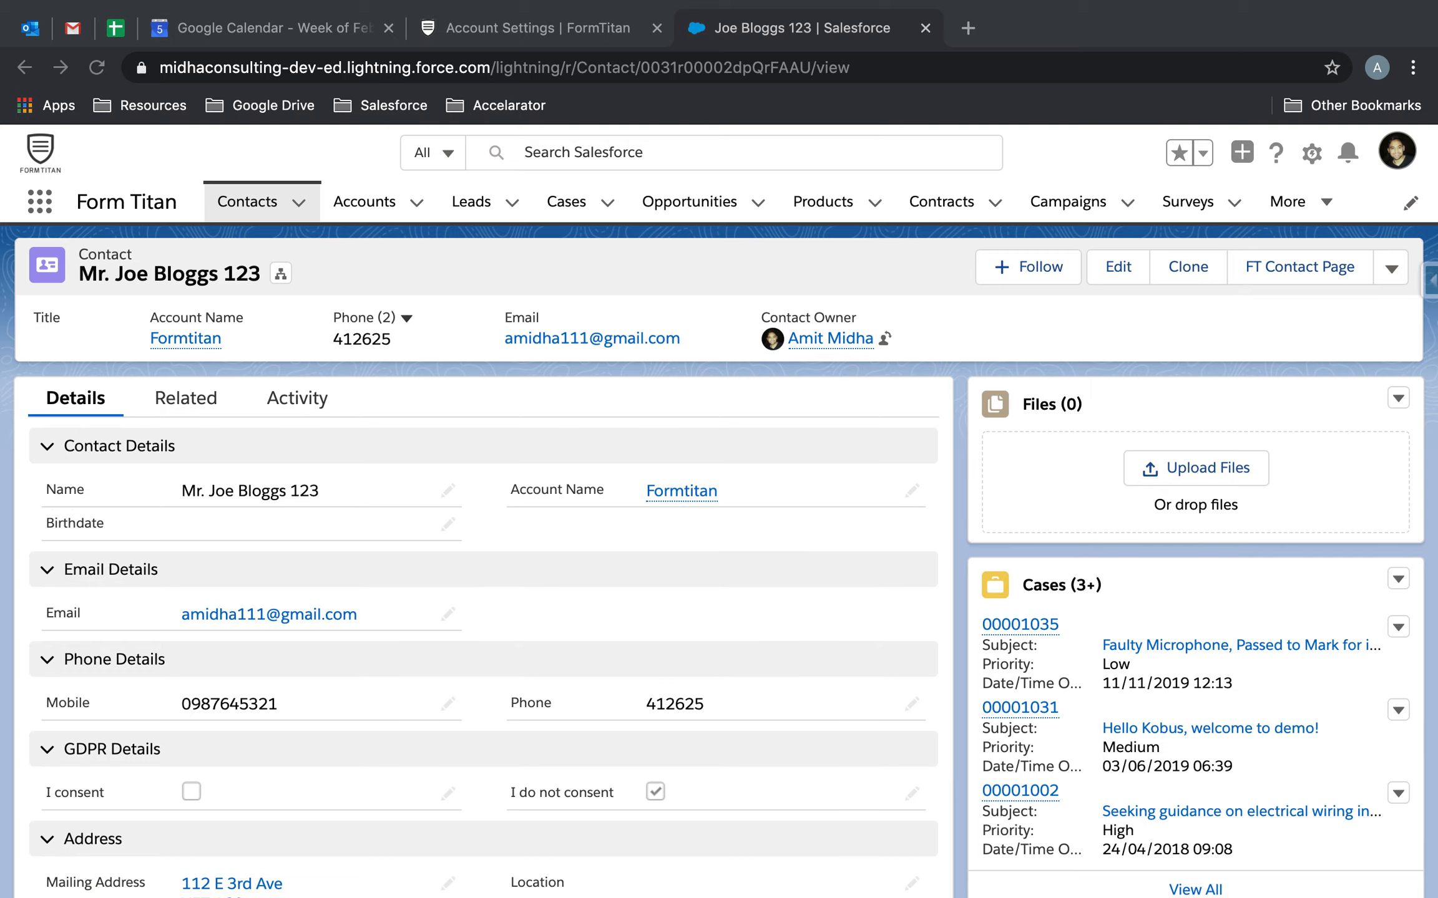
click(1284, 279)
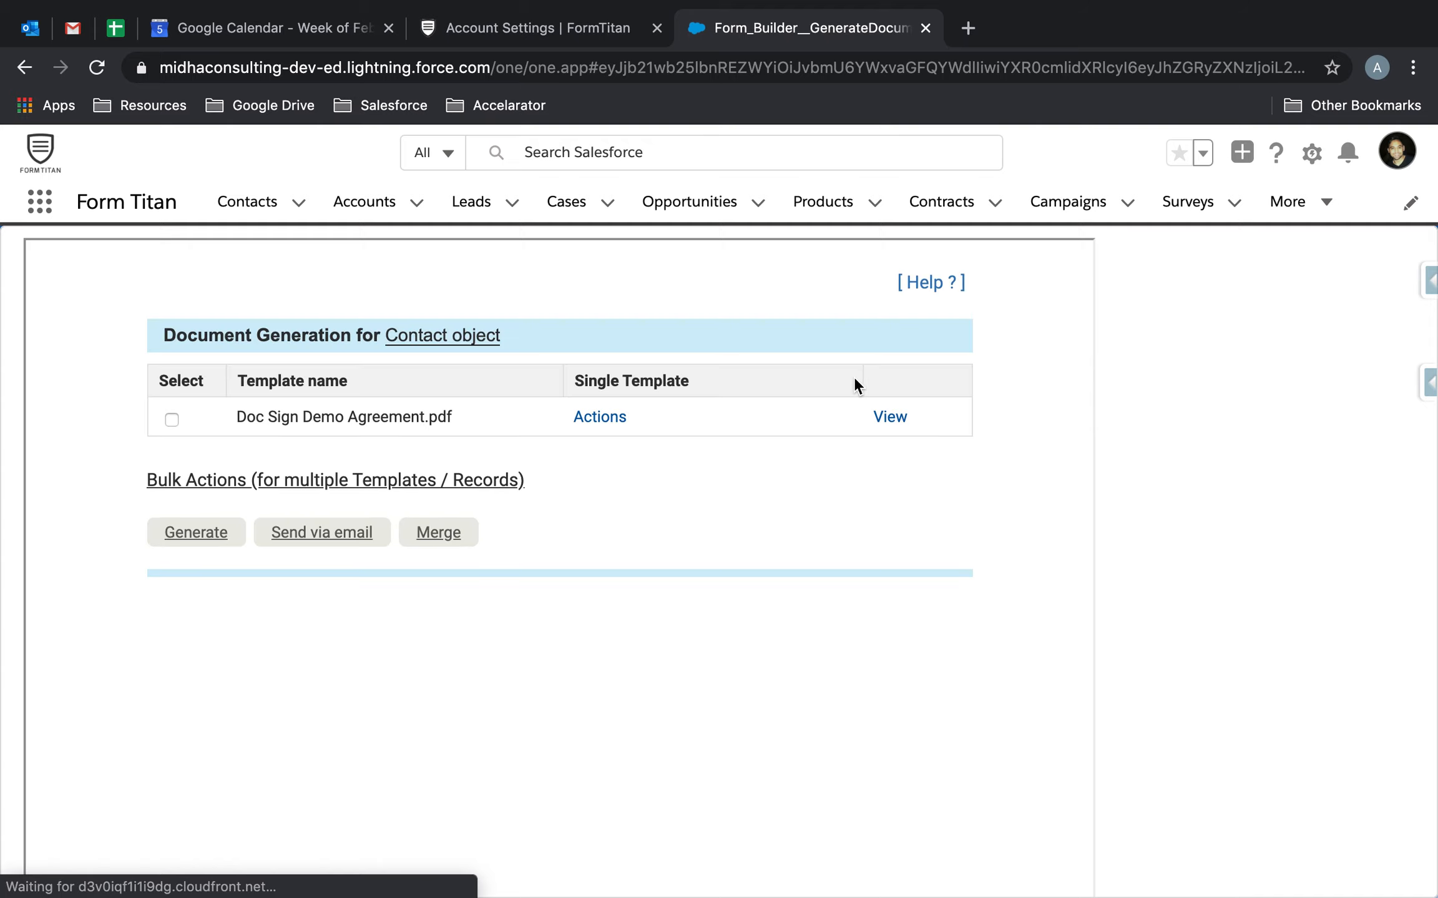
Send Doc Sign Demo Agreement.pdf for signing via Actions > Sign, then go to the Gmail inbox.
click(624, 418)
click(632, 489)
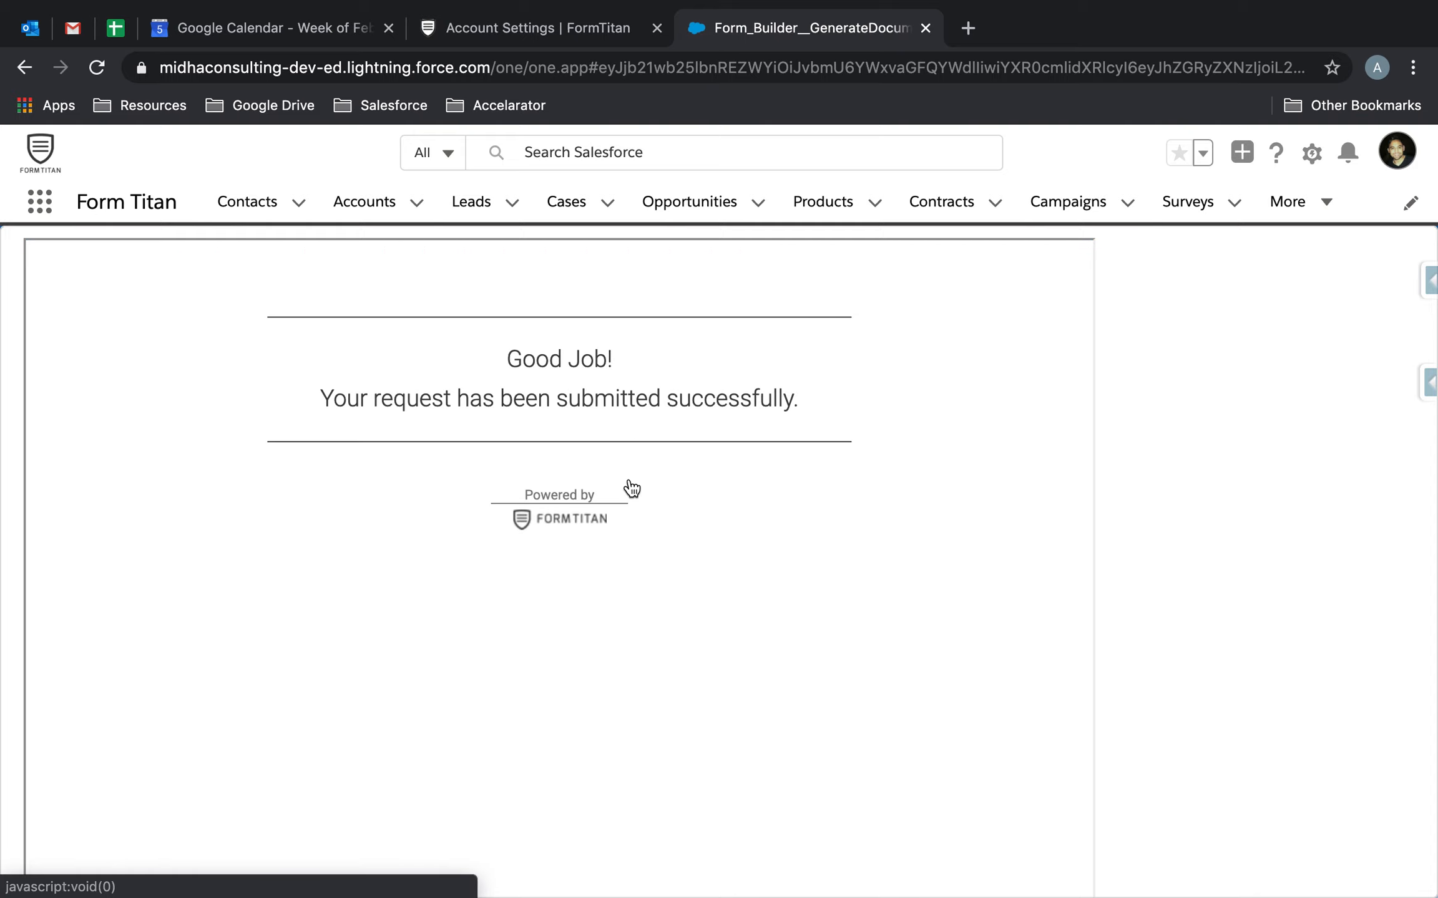
click(75, 39)
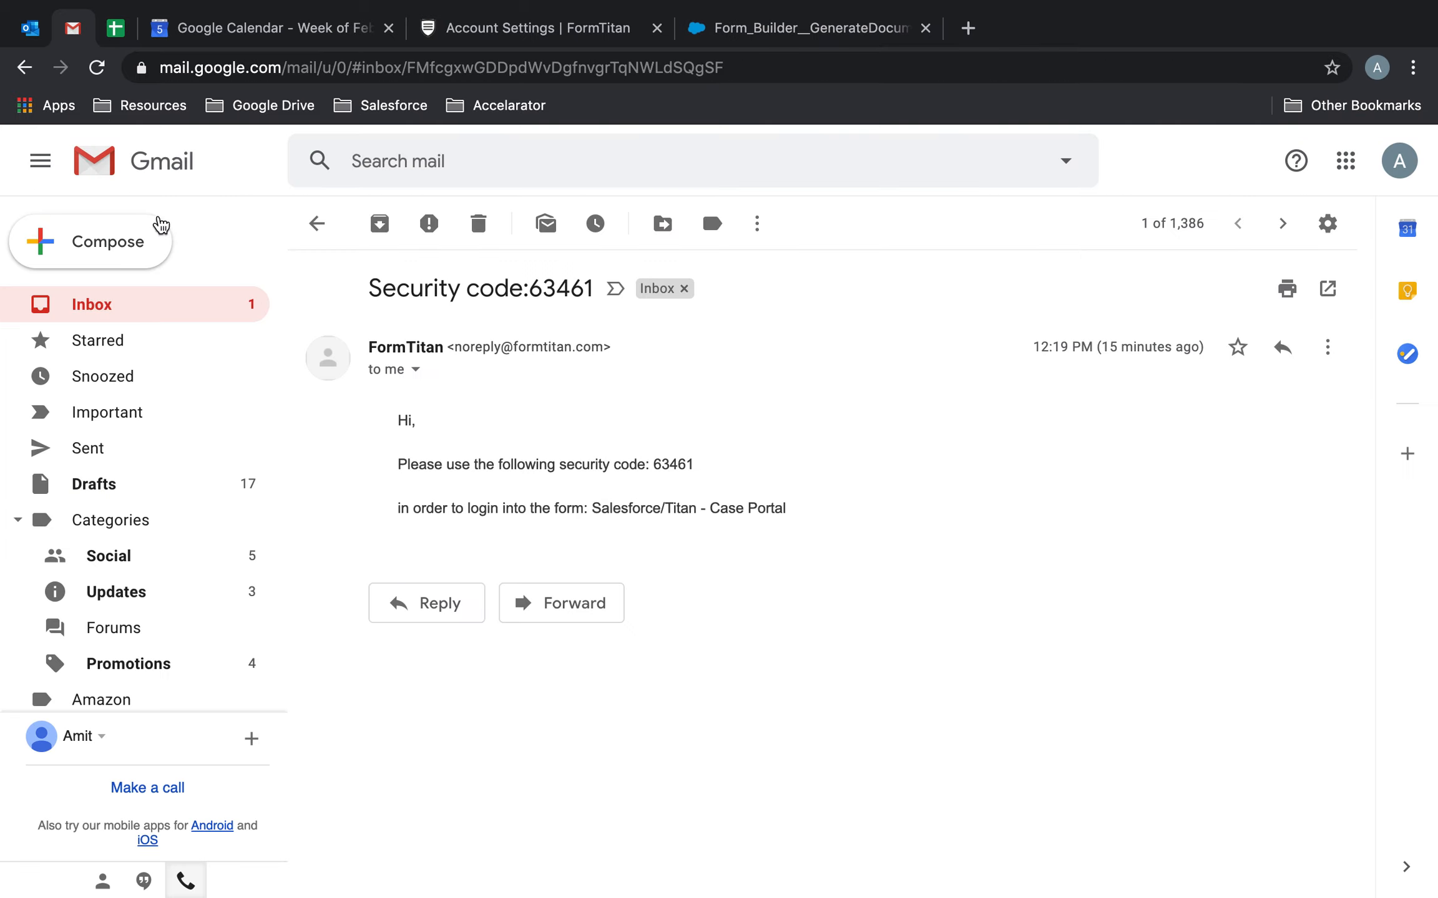
click(199, 304)
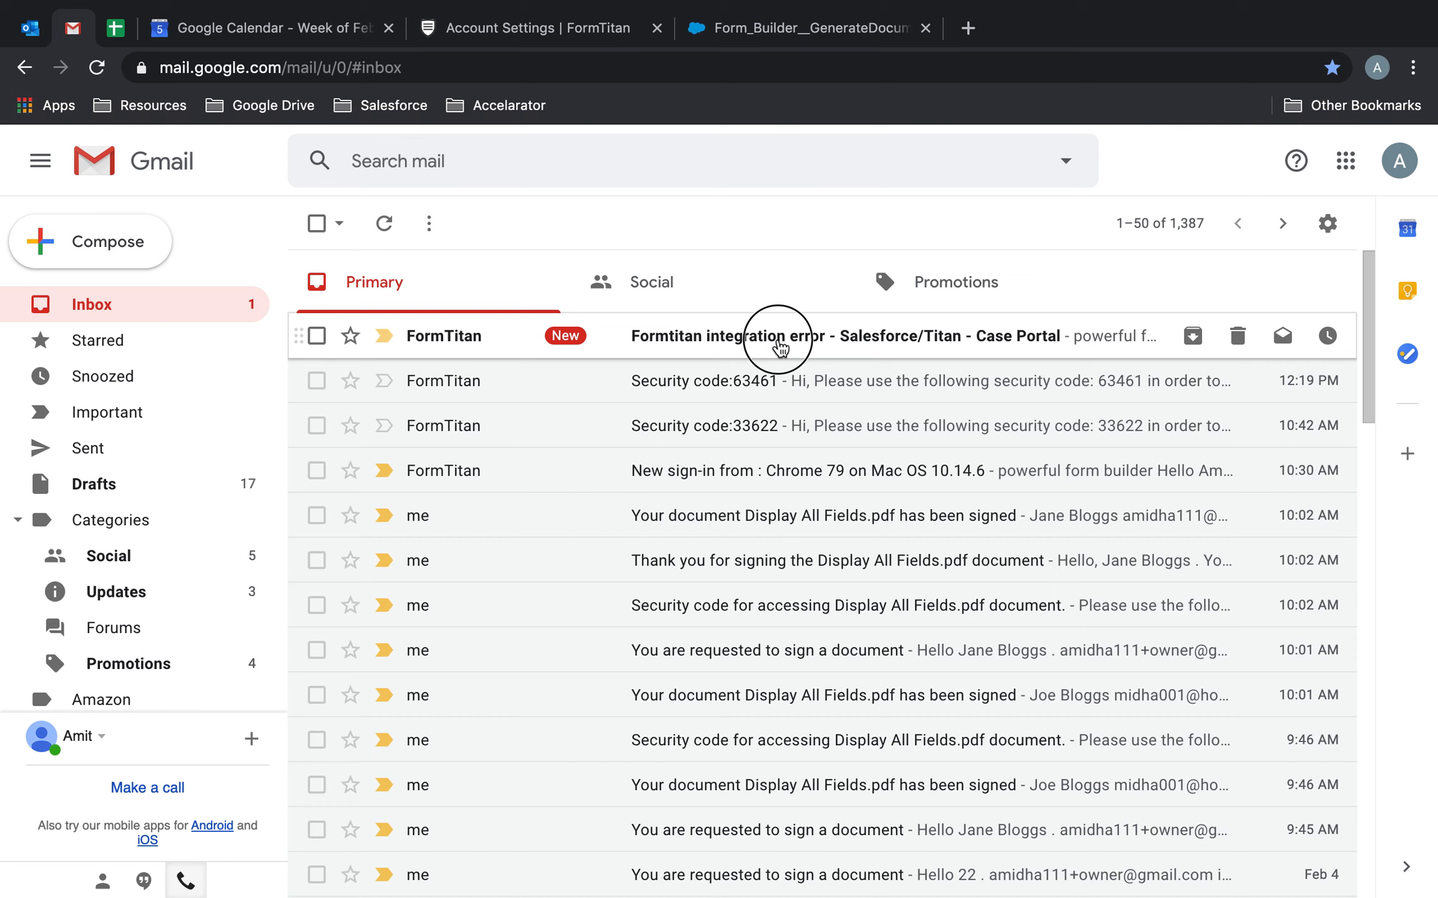
Refresh the Gmail inbox, open the signature request email and select its signing link.
click(778, 346)
click(250, 304)
click(369, 231)
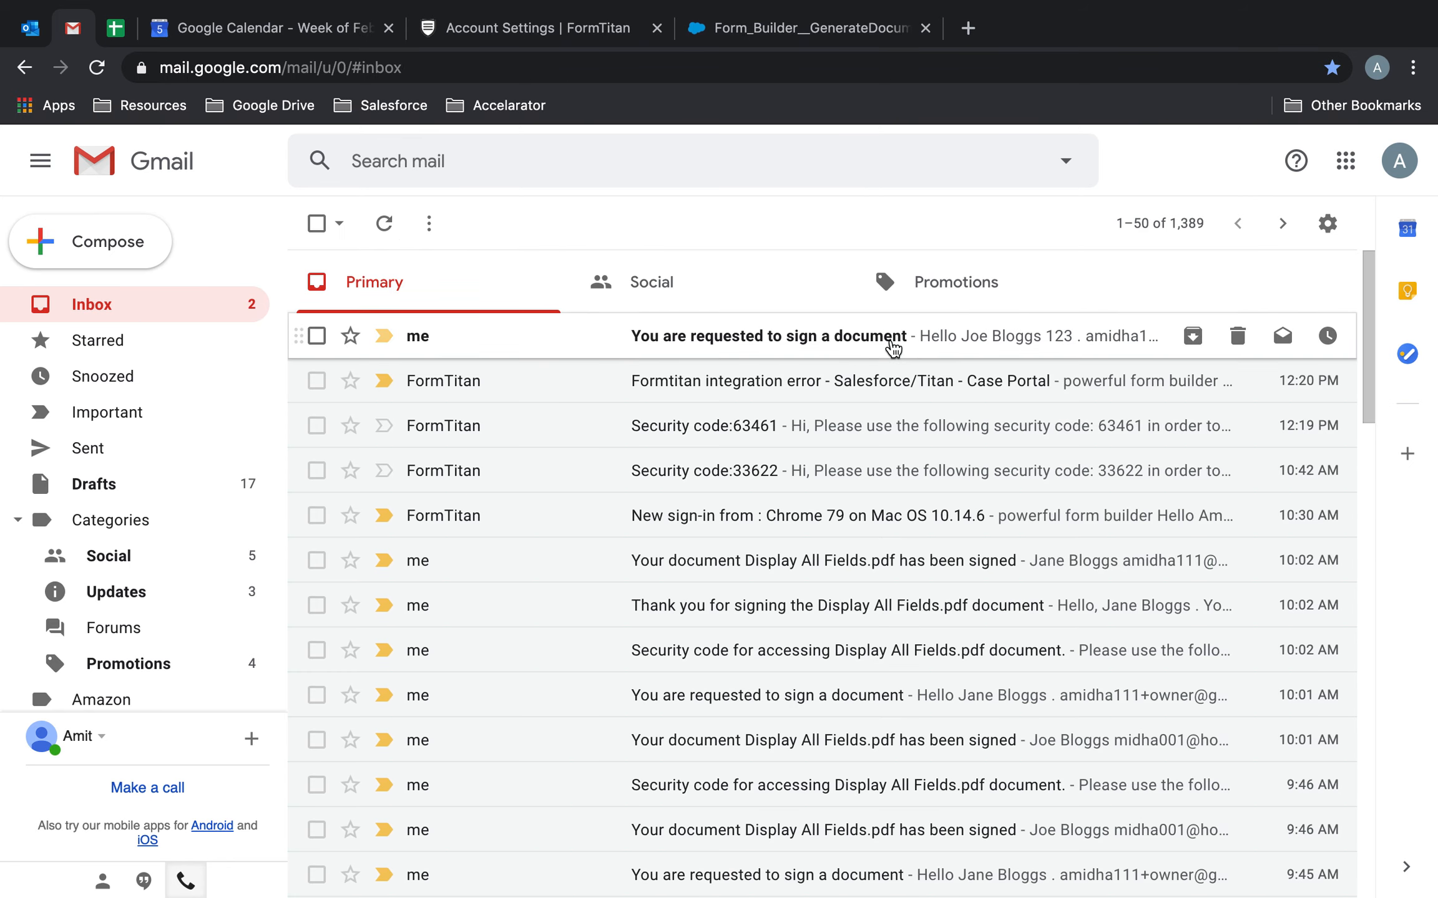
click(893, 346)
scroll(885, 610, down, 5)
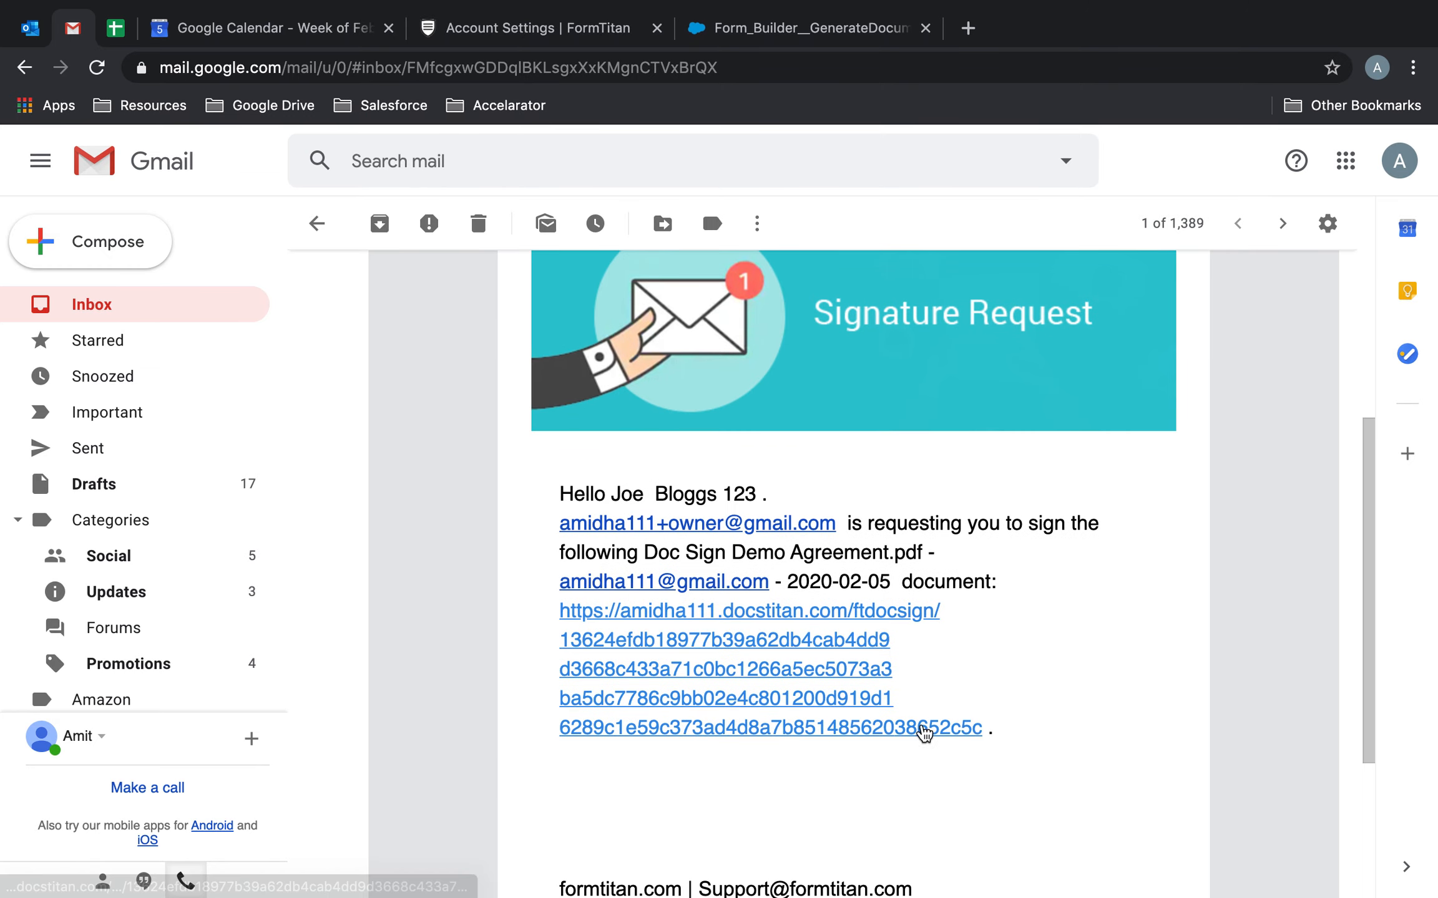
drag(986, 727, 697, 720)
click(877, 819)
drag(984, 727, 558, 636)
key(super+c)
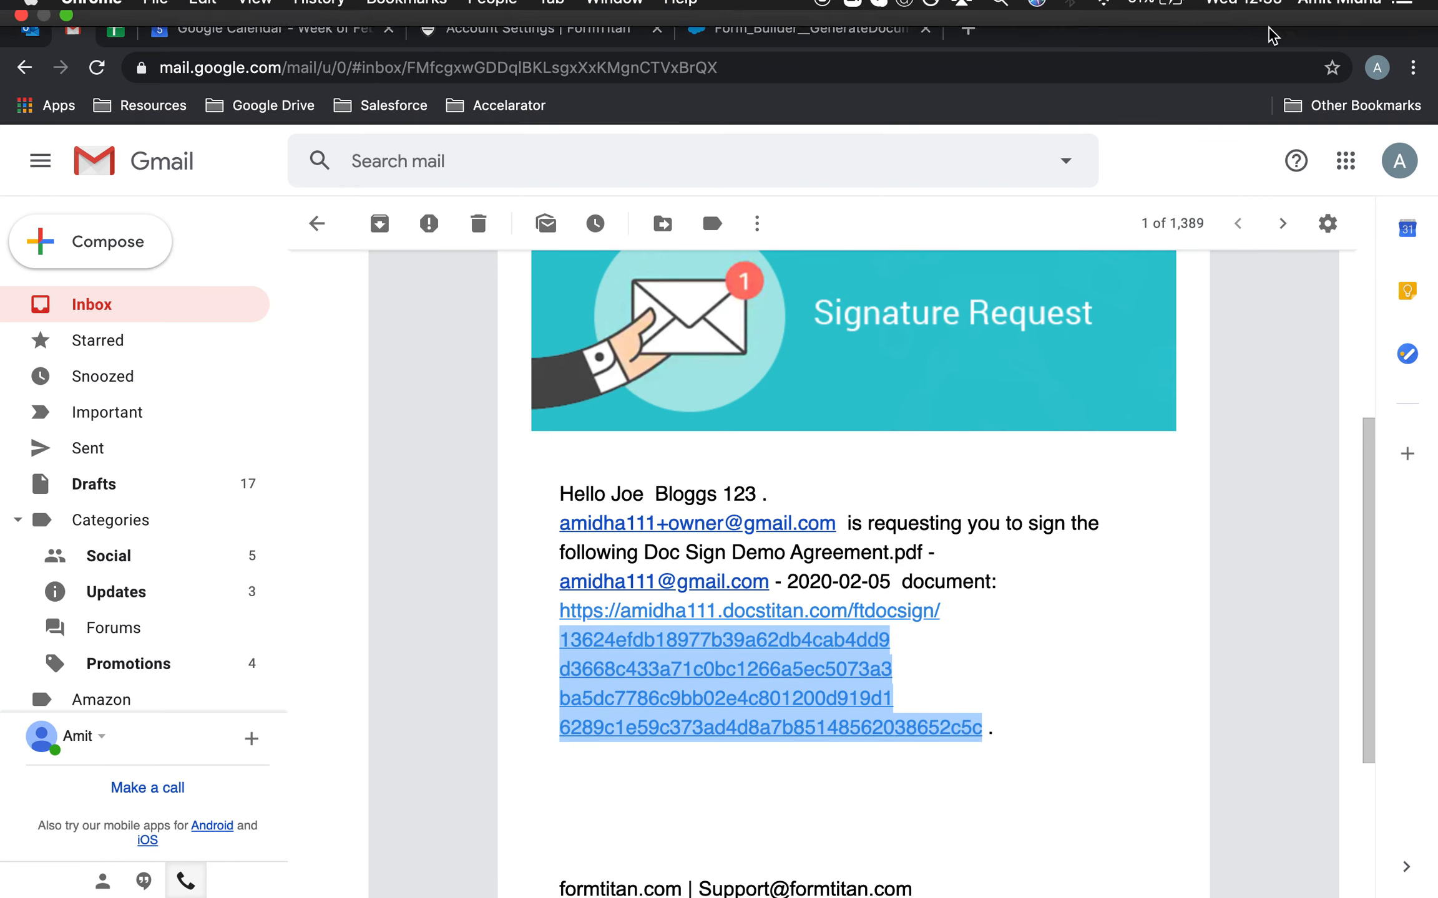
Open a new incognito window and paste the copied link into its address bar.
click(1409, 79)
click(1412, 118)
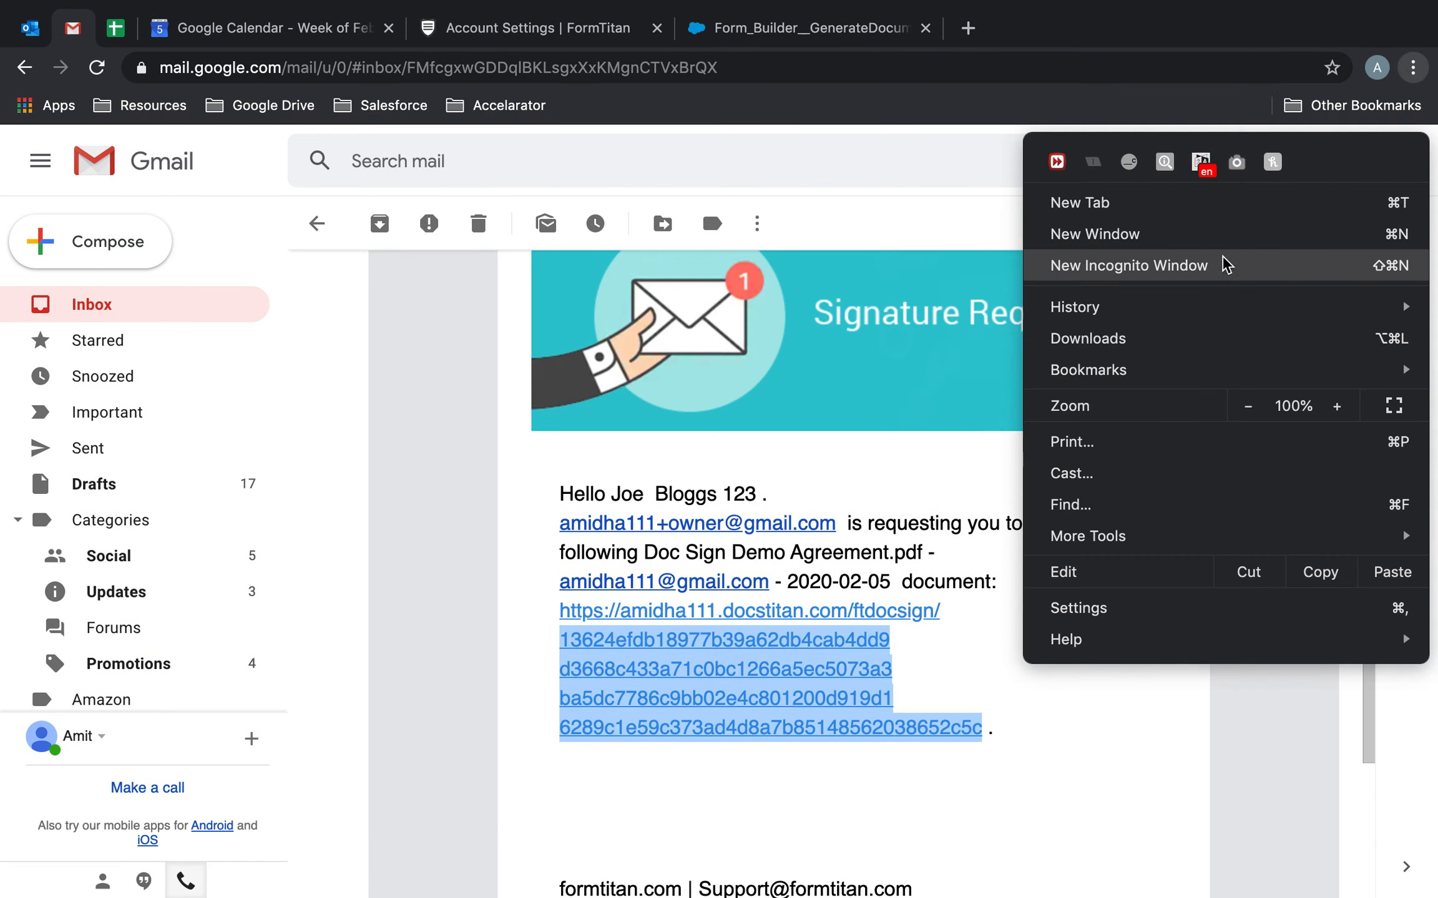
click(1128, 265)
key(super+v)
key(Return)
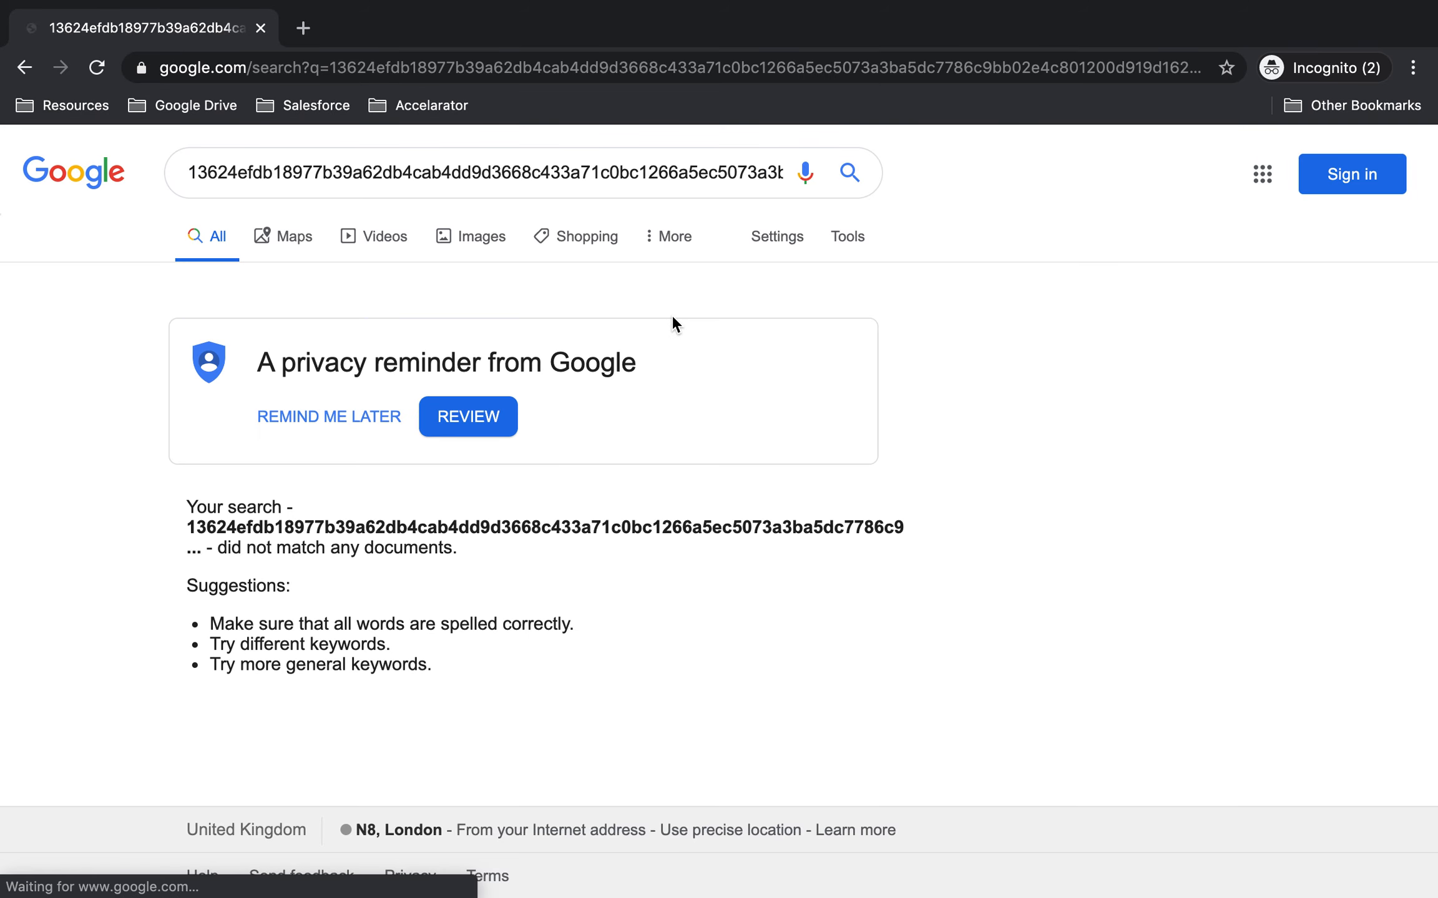
click(605, 62)
key(BackSpace)
key(super+v)
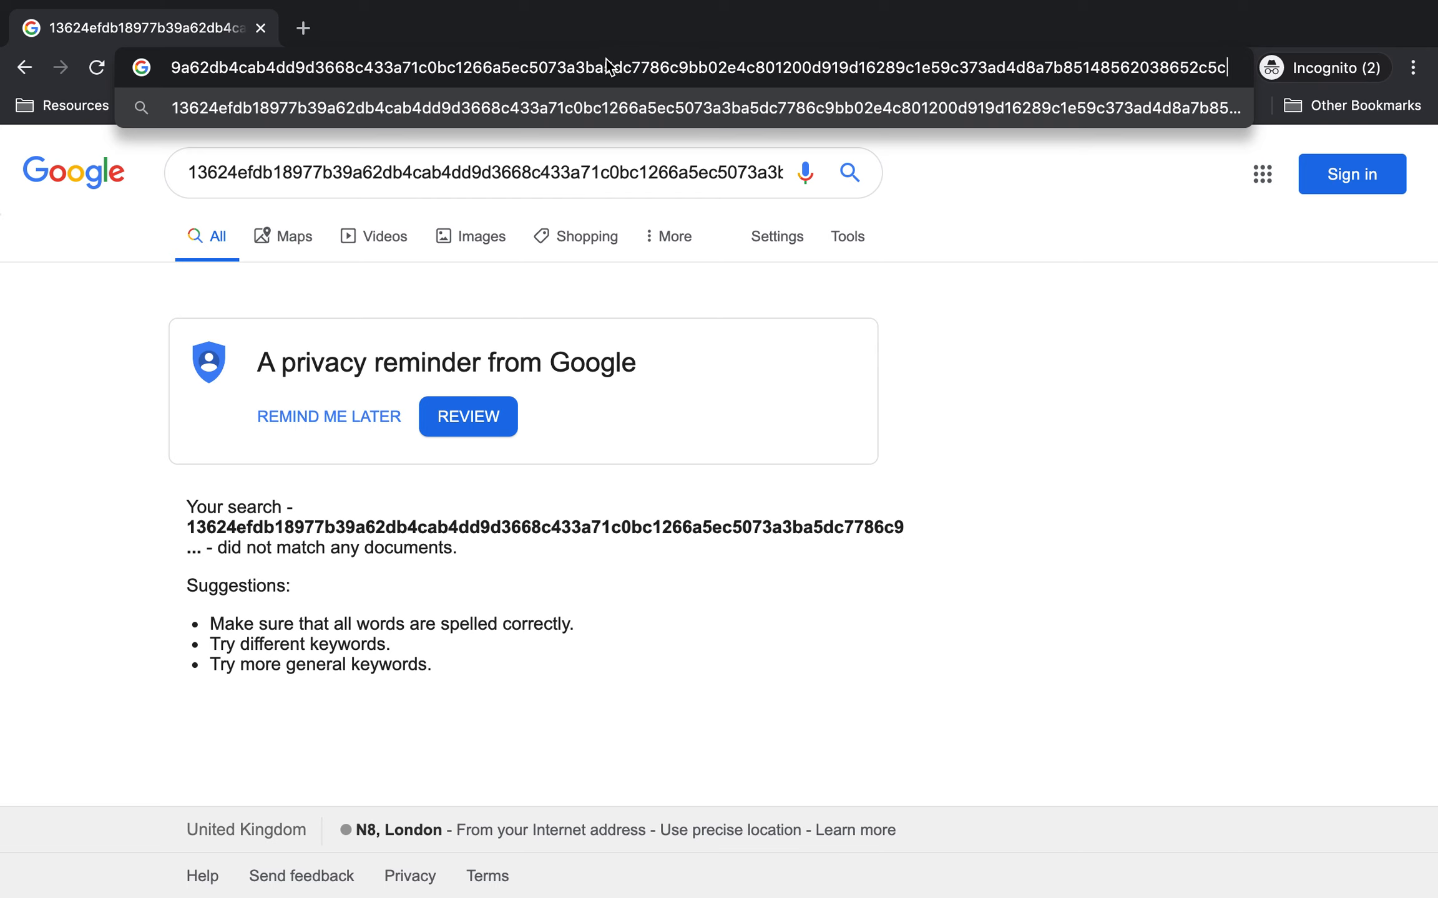
Back in Gmail, reselect and copy the entire signing link.
key(ctrl+Left)
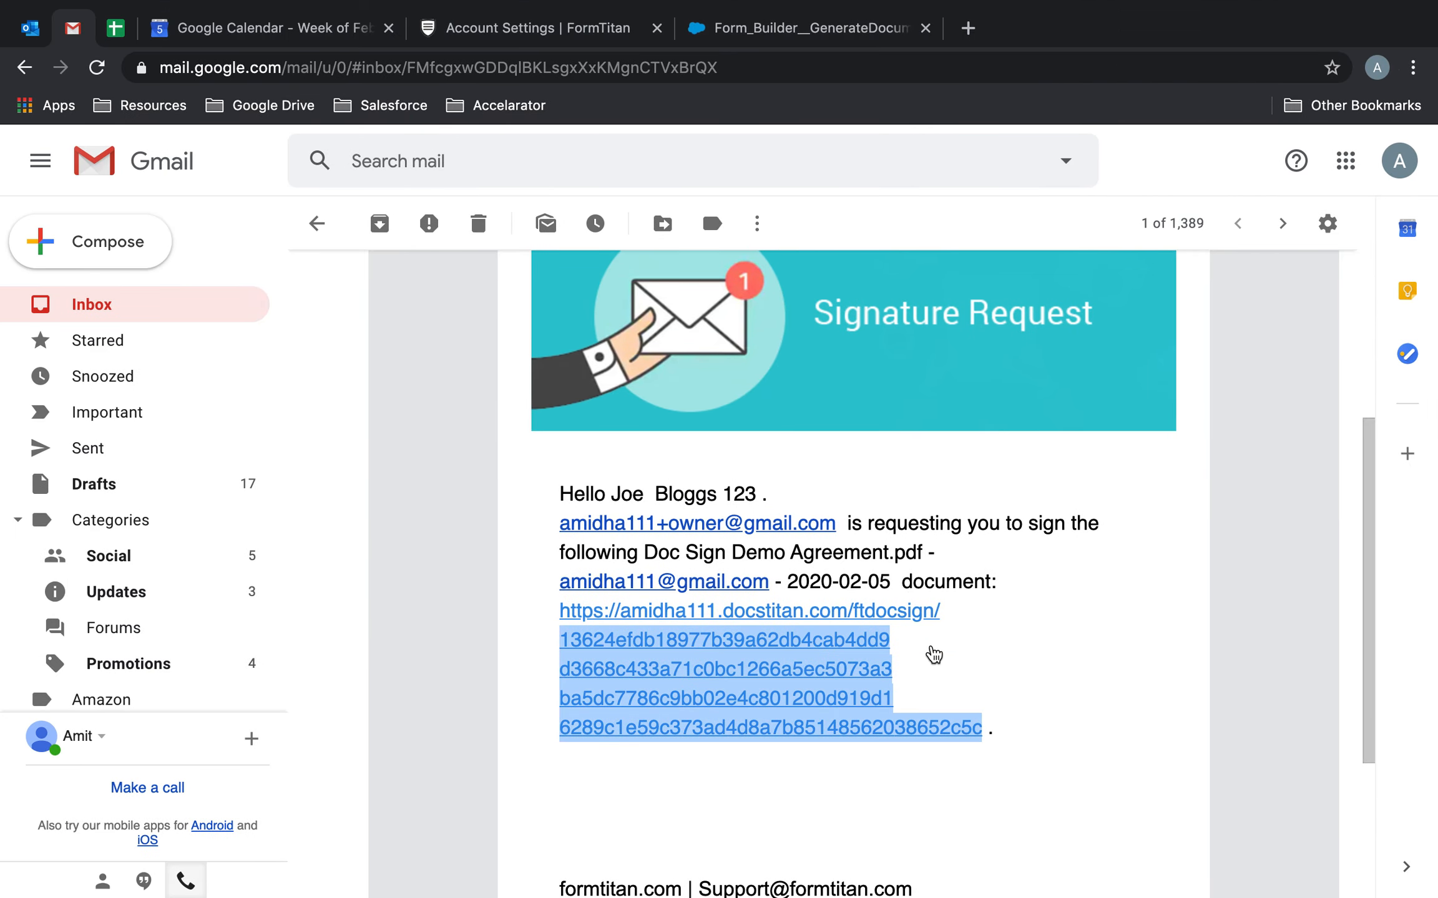
click(931, 653)
drag(952, 727, 555, 619)
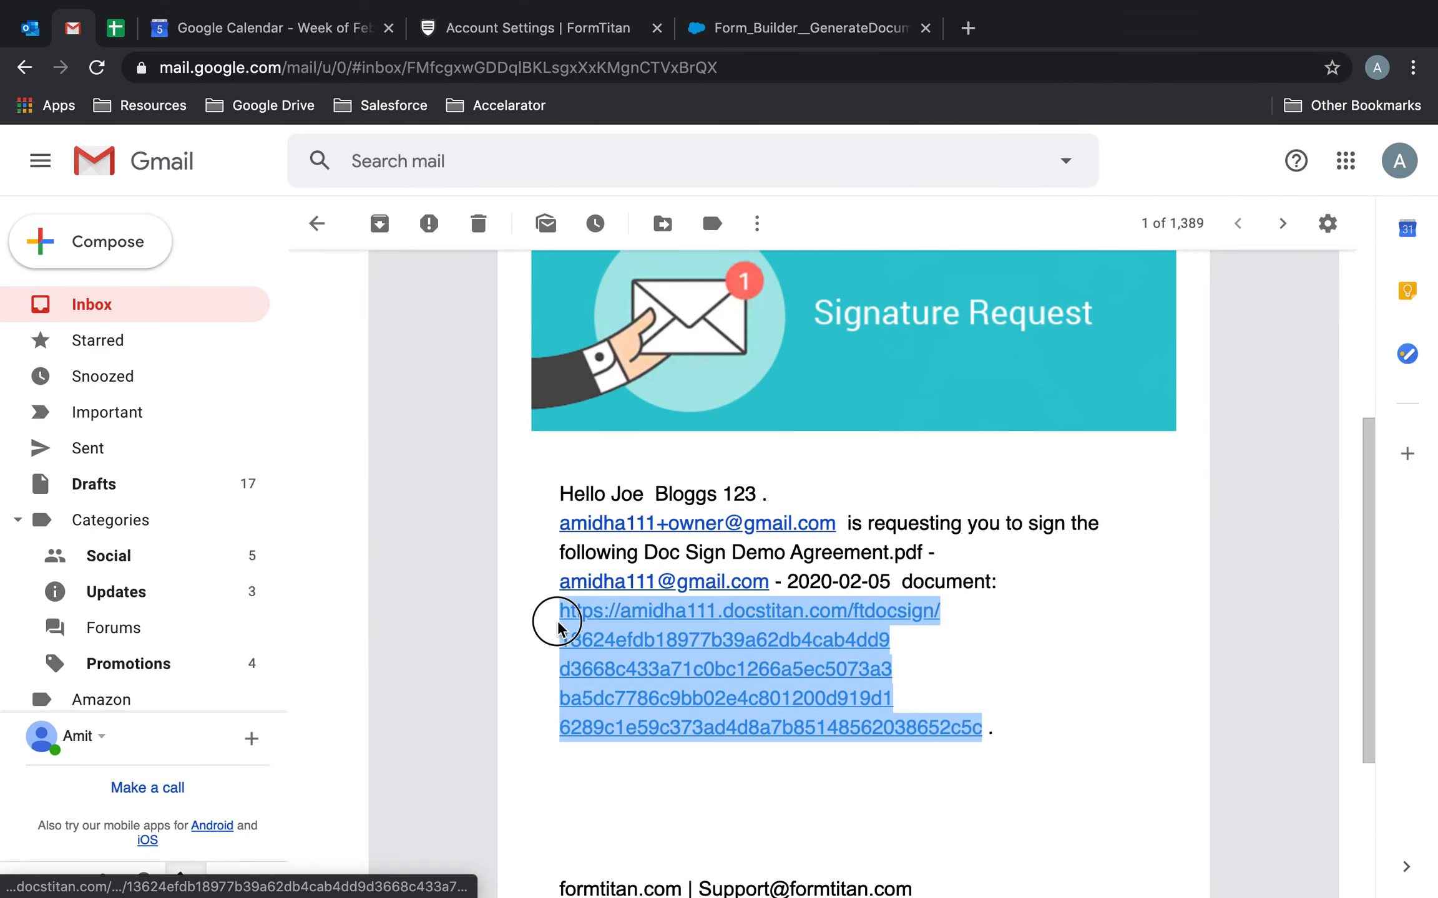
key(ctrl+Right)
Load the full signing link and submit the signer's email address in the security check.
click(699, 63)
key(super+v)
key(Return)
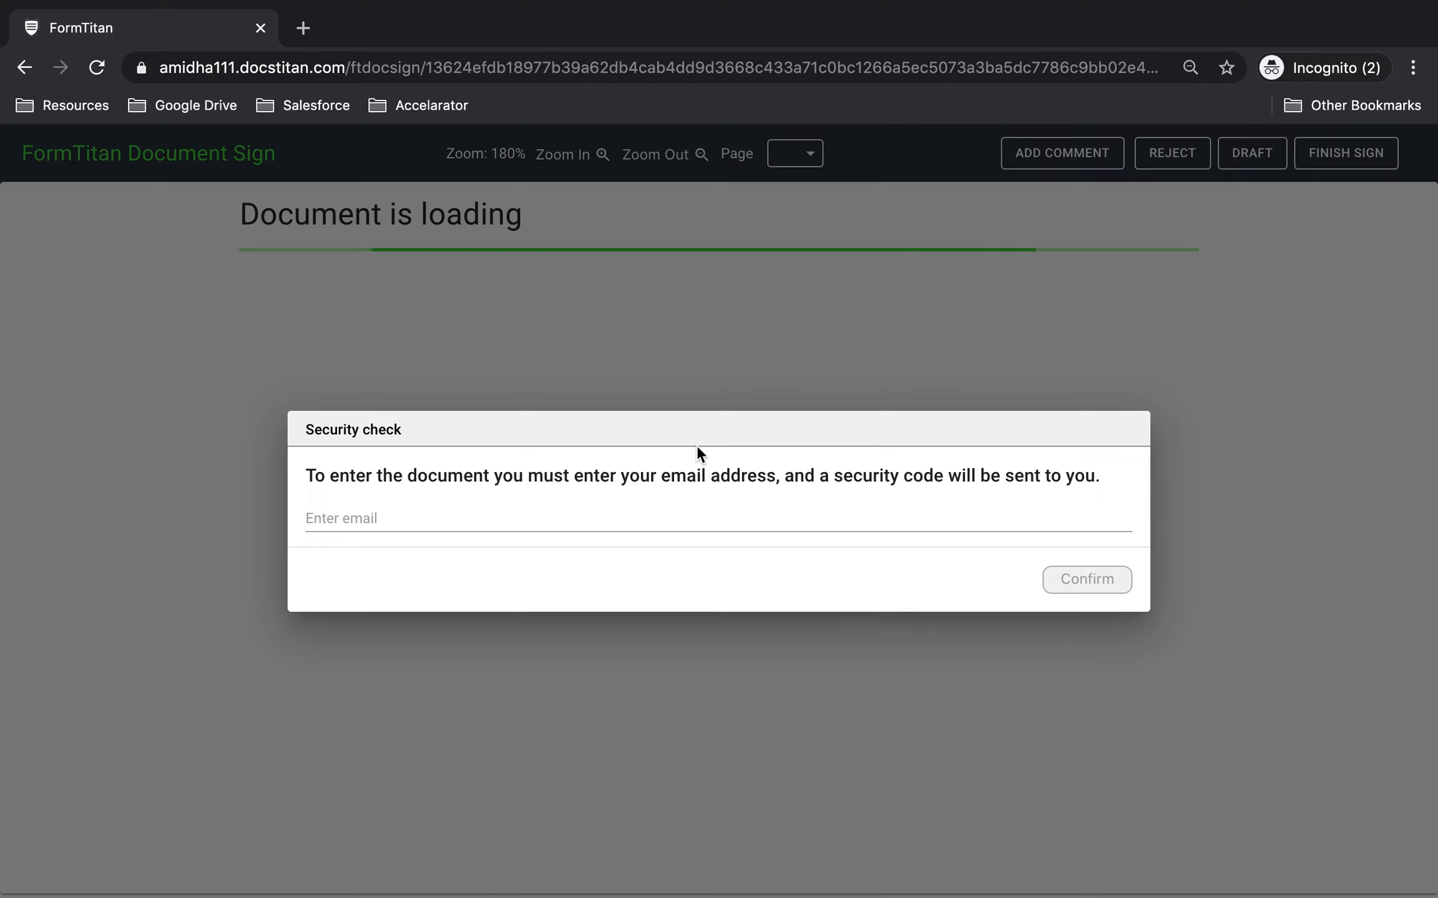
click(601, 522)
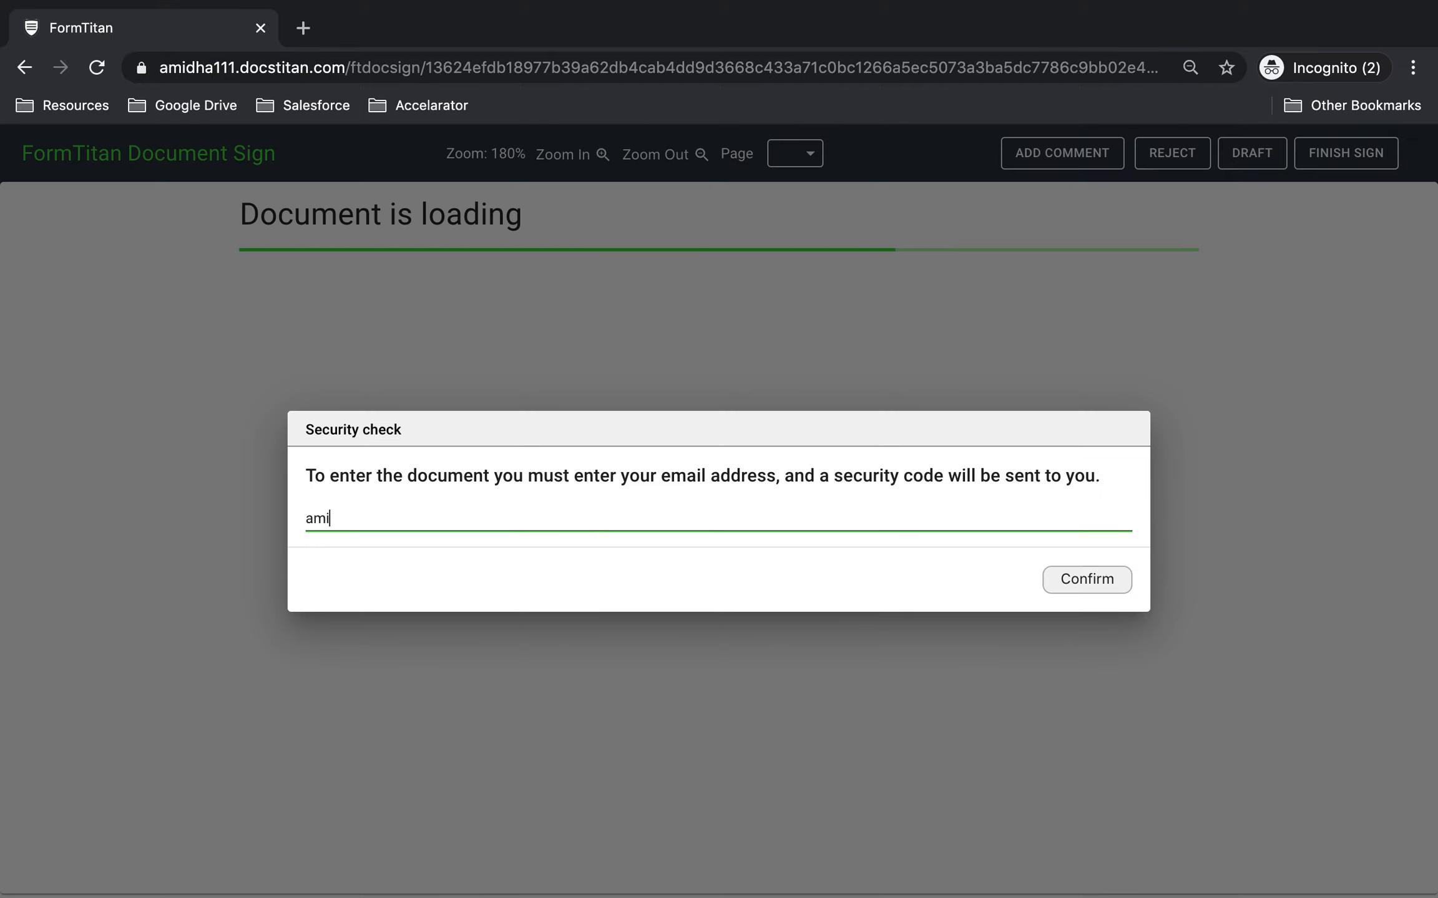
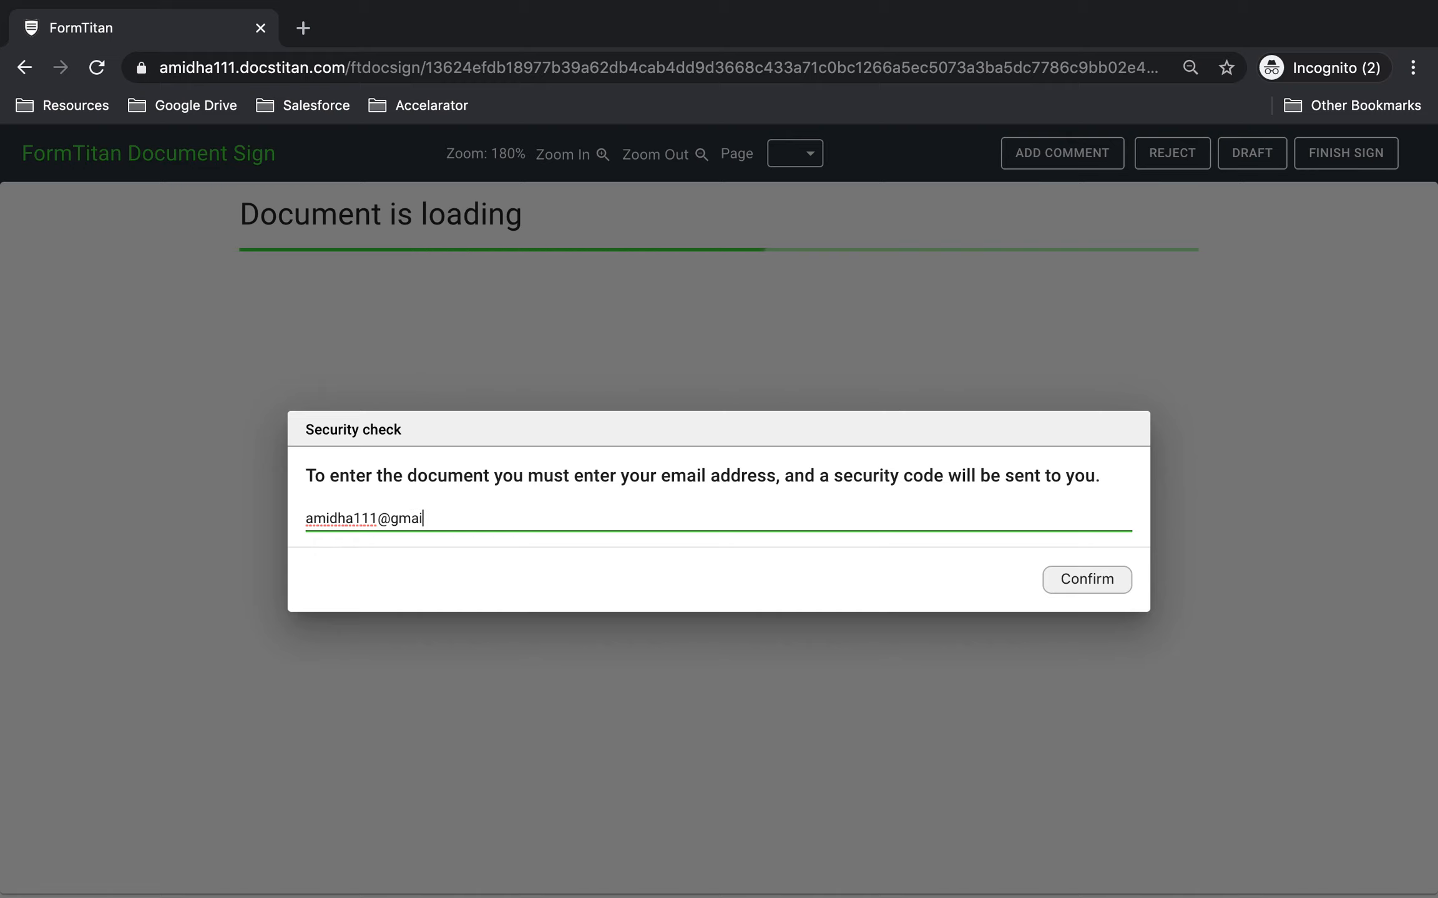
click(1091, 593)
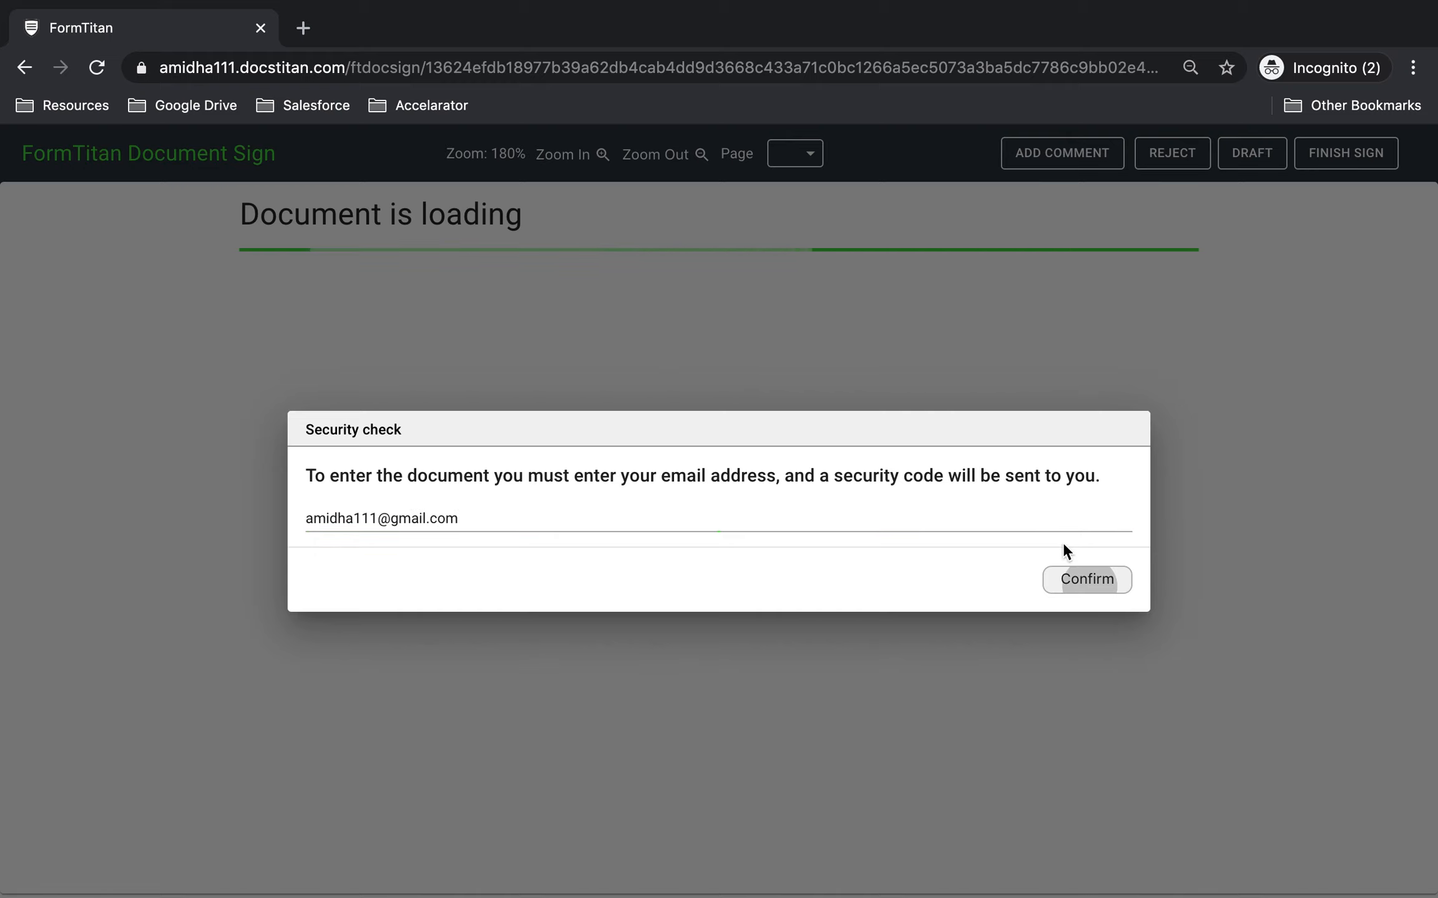
Get the security code from the new Gmail message and enter it to confirm.
key(ctrl+Left)
click(93, 305)
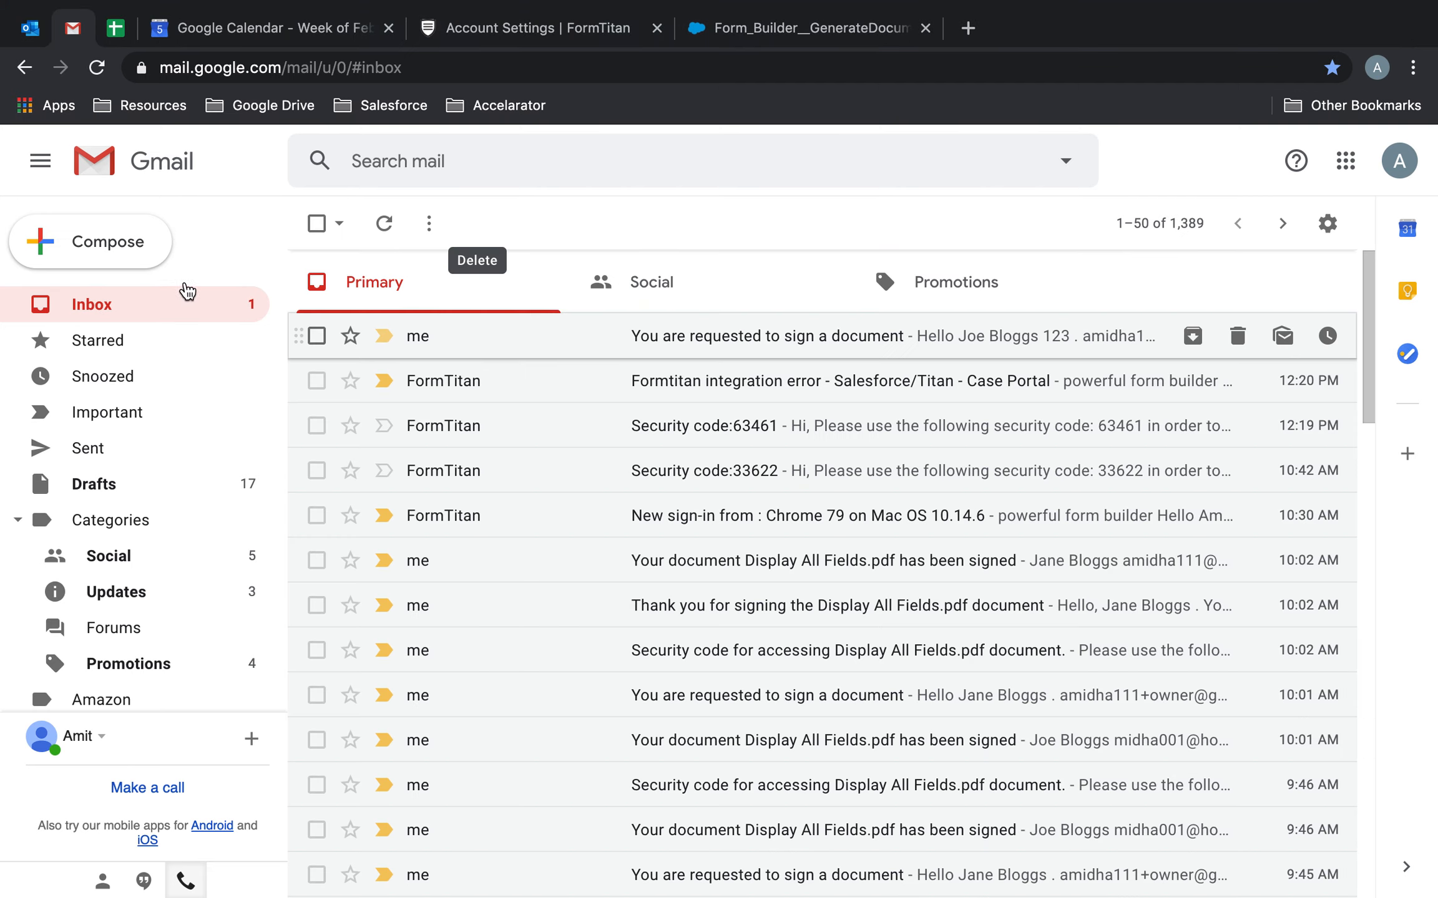
click(384, 217)
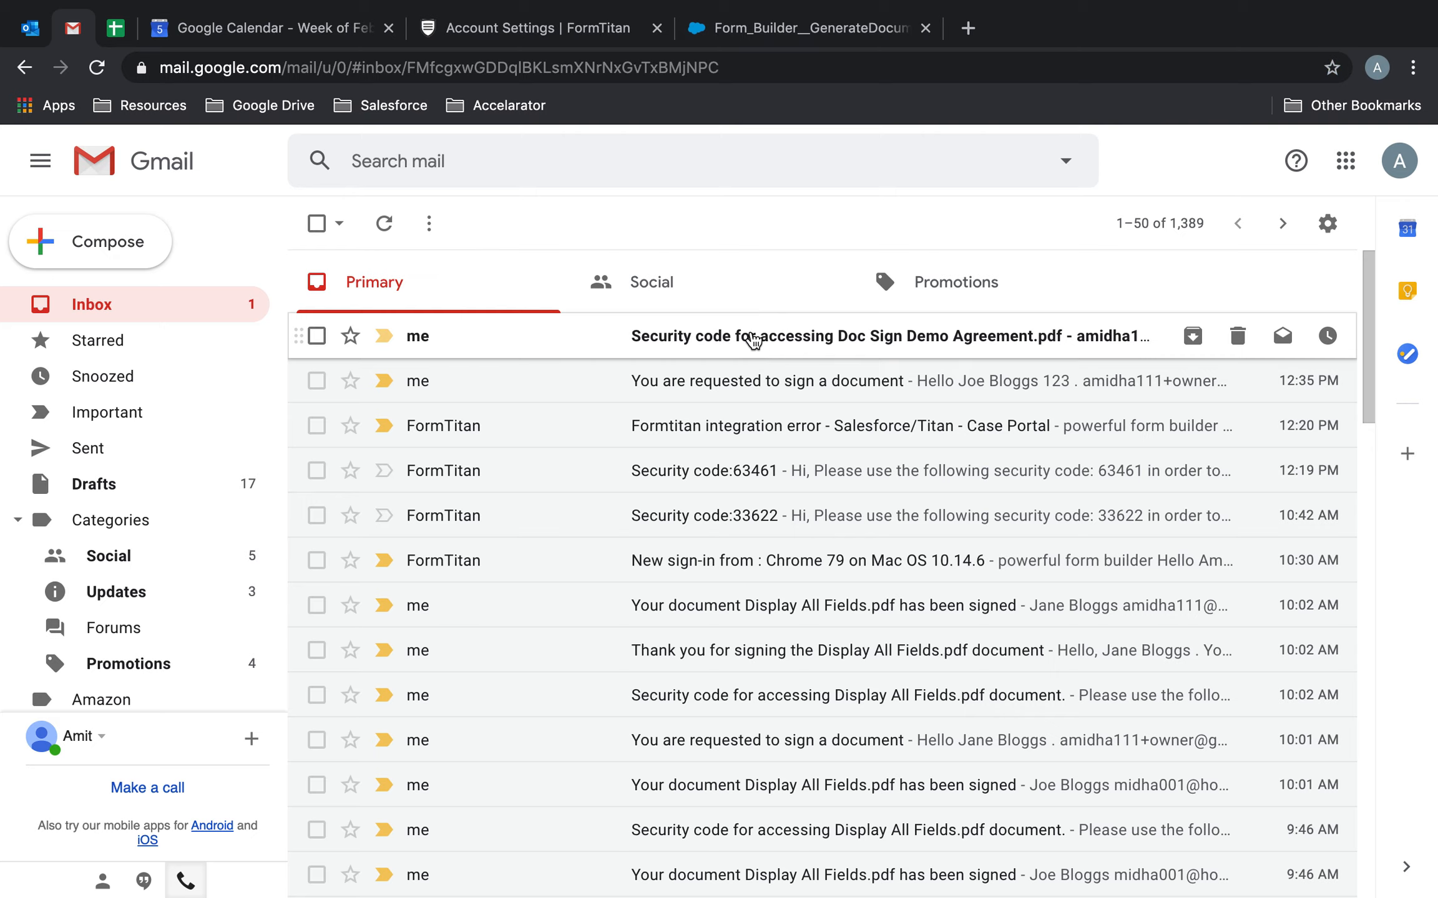
click(753, 340)
scroll(804, 512, down, 5)
key(ctrl+Right)
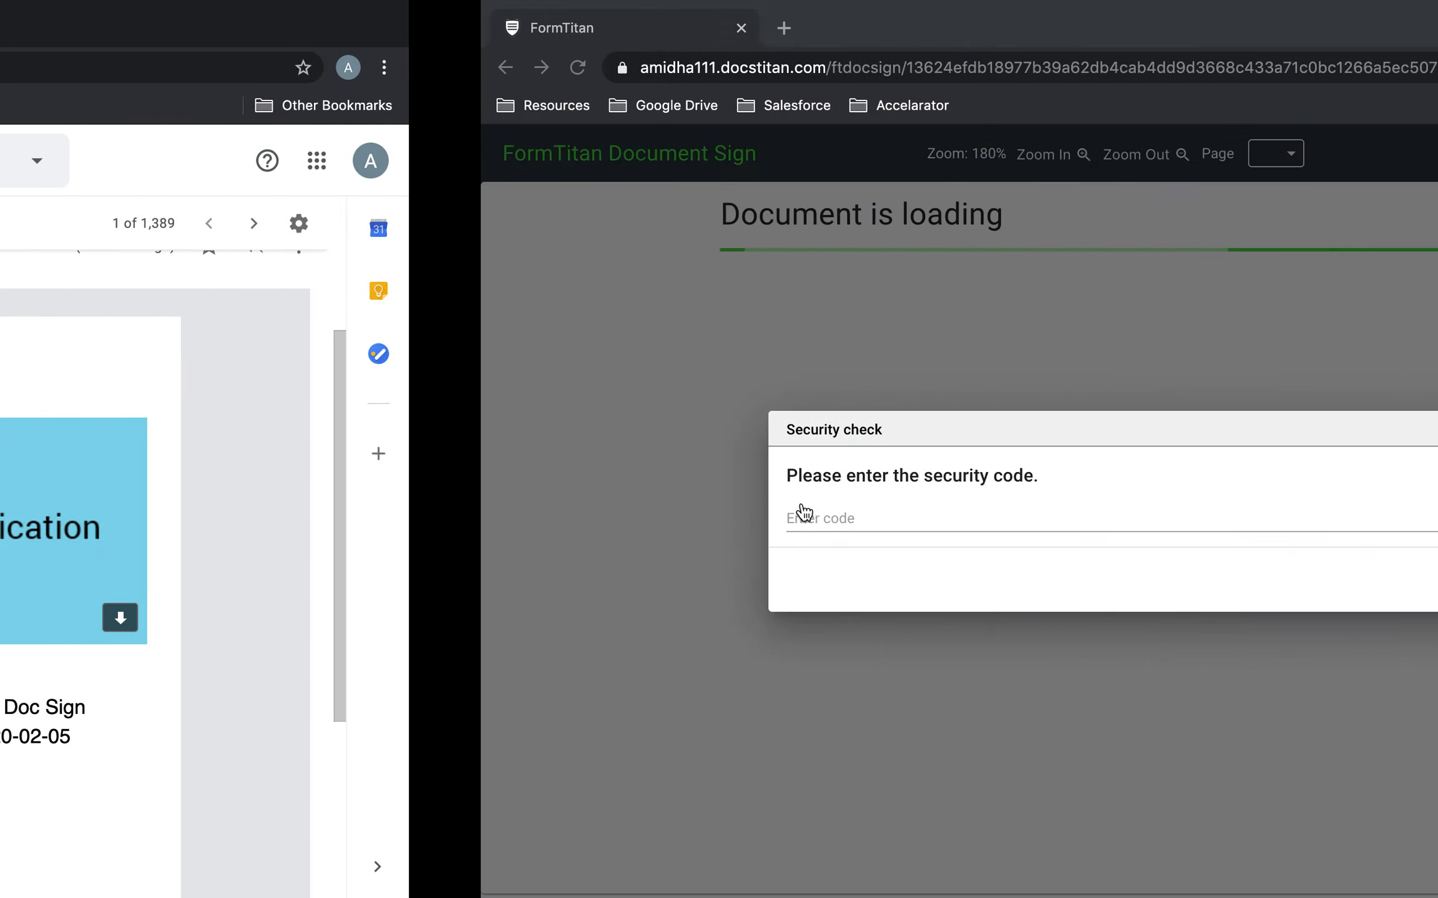
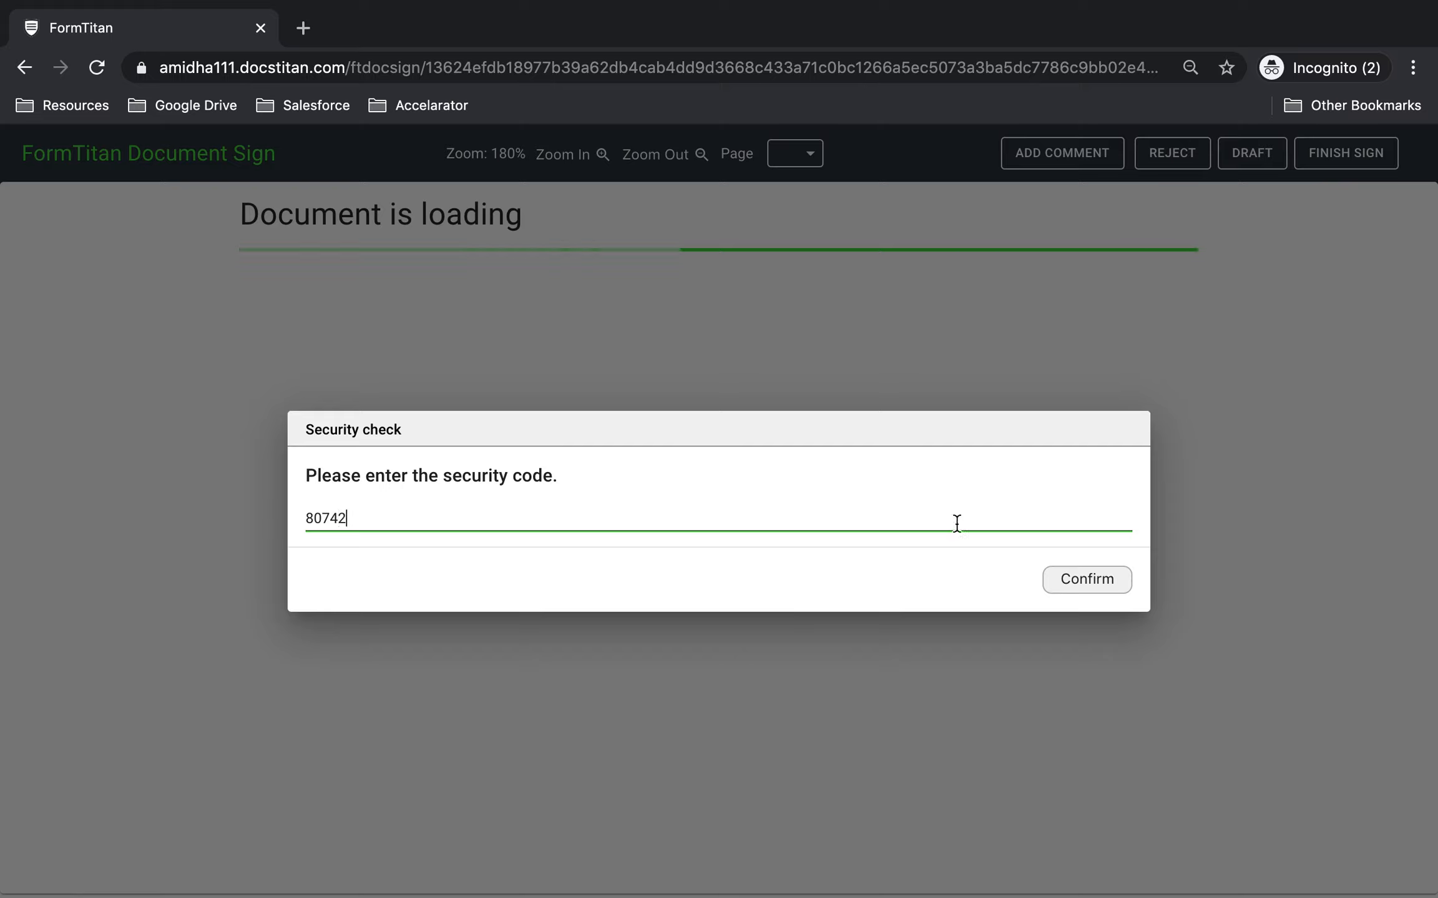
click(1107, 586)
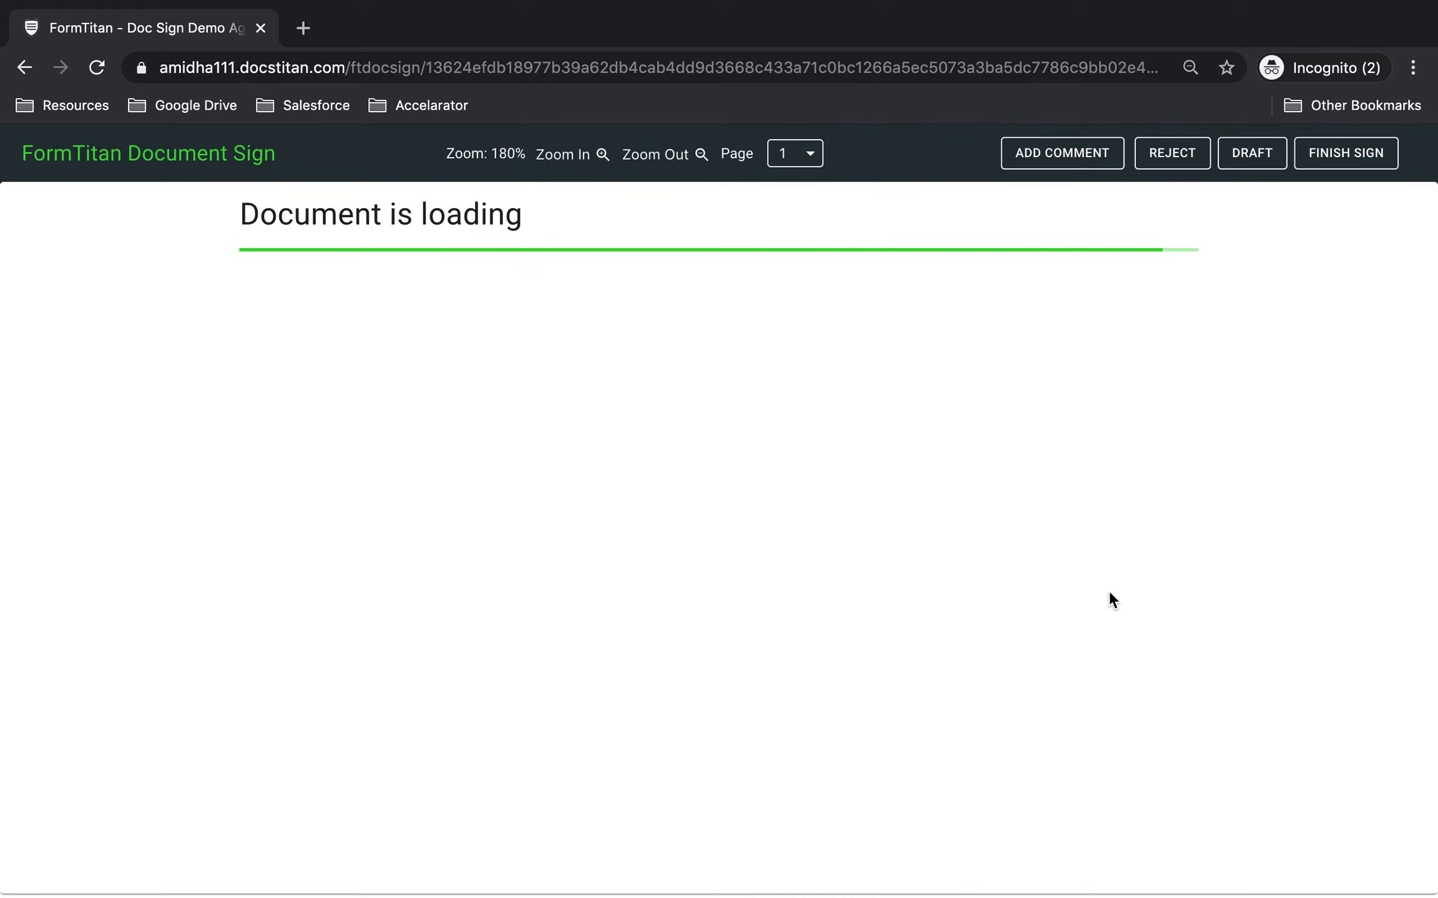
Place the first saved signature on the Sign Here line and submit the signed agreement.
scroll(938, 609, down, 20)
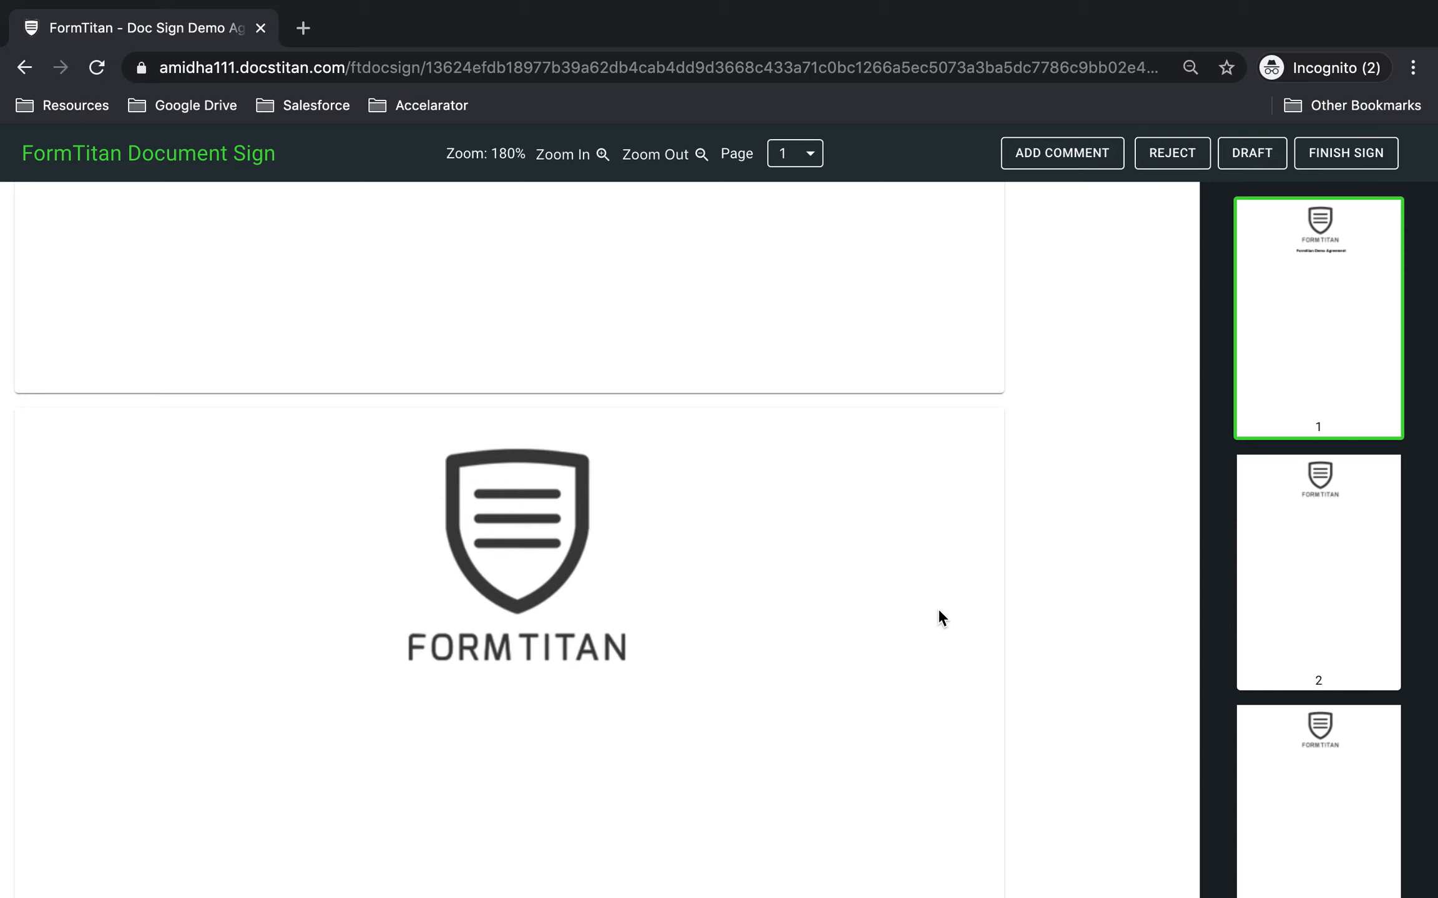
scroll(938, 609, down, 5)
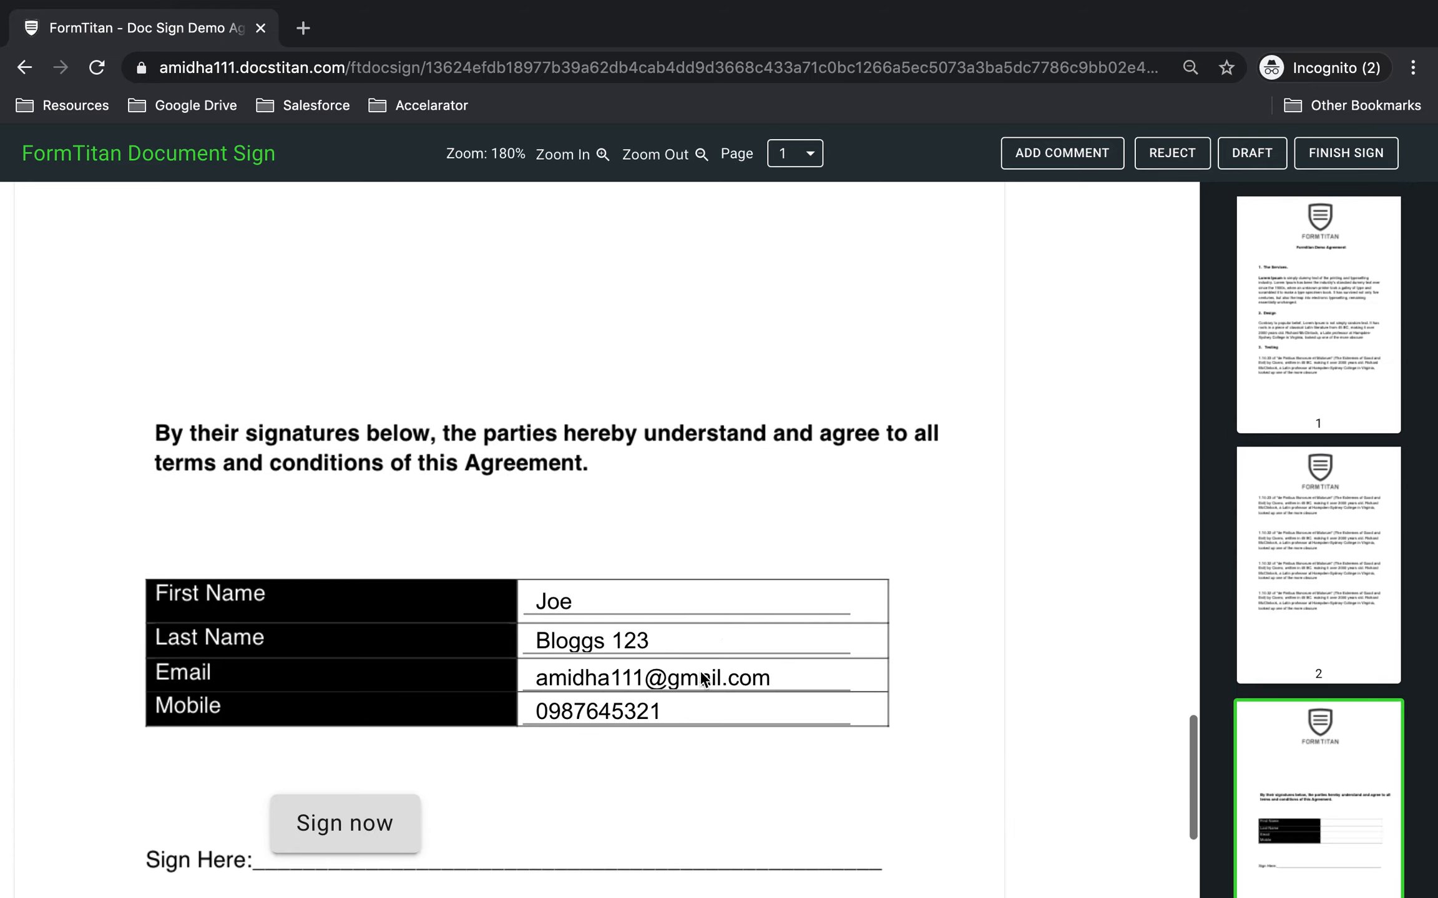
scroll(727, 676, down, 3)
click(372, 731)
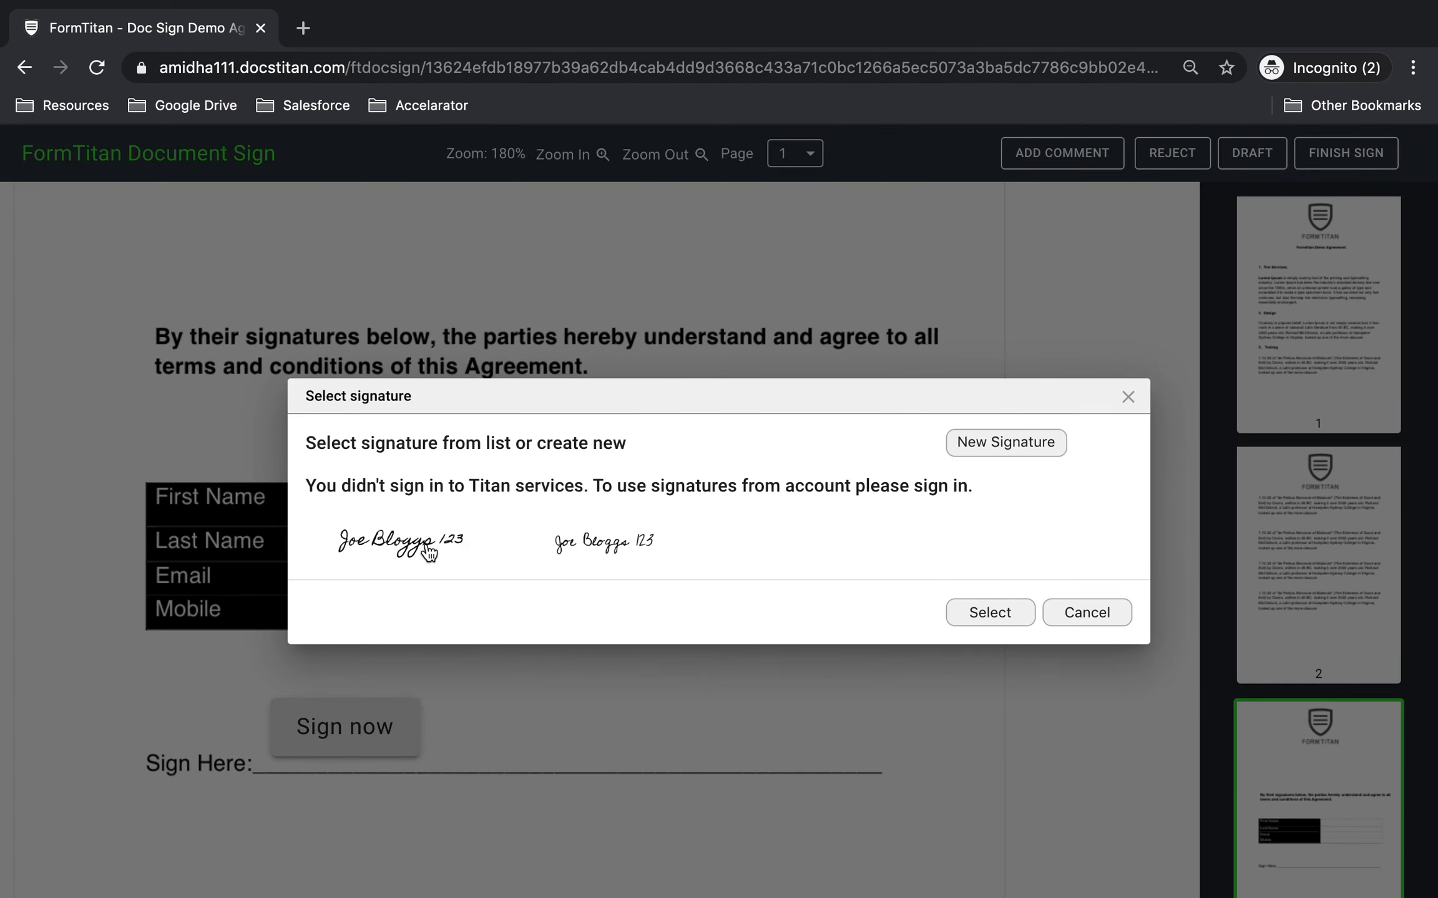
click(428, 552)
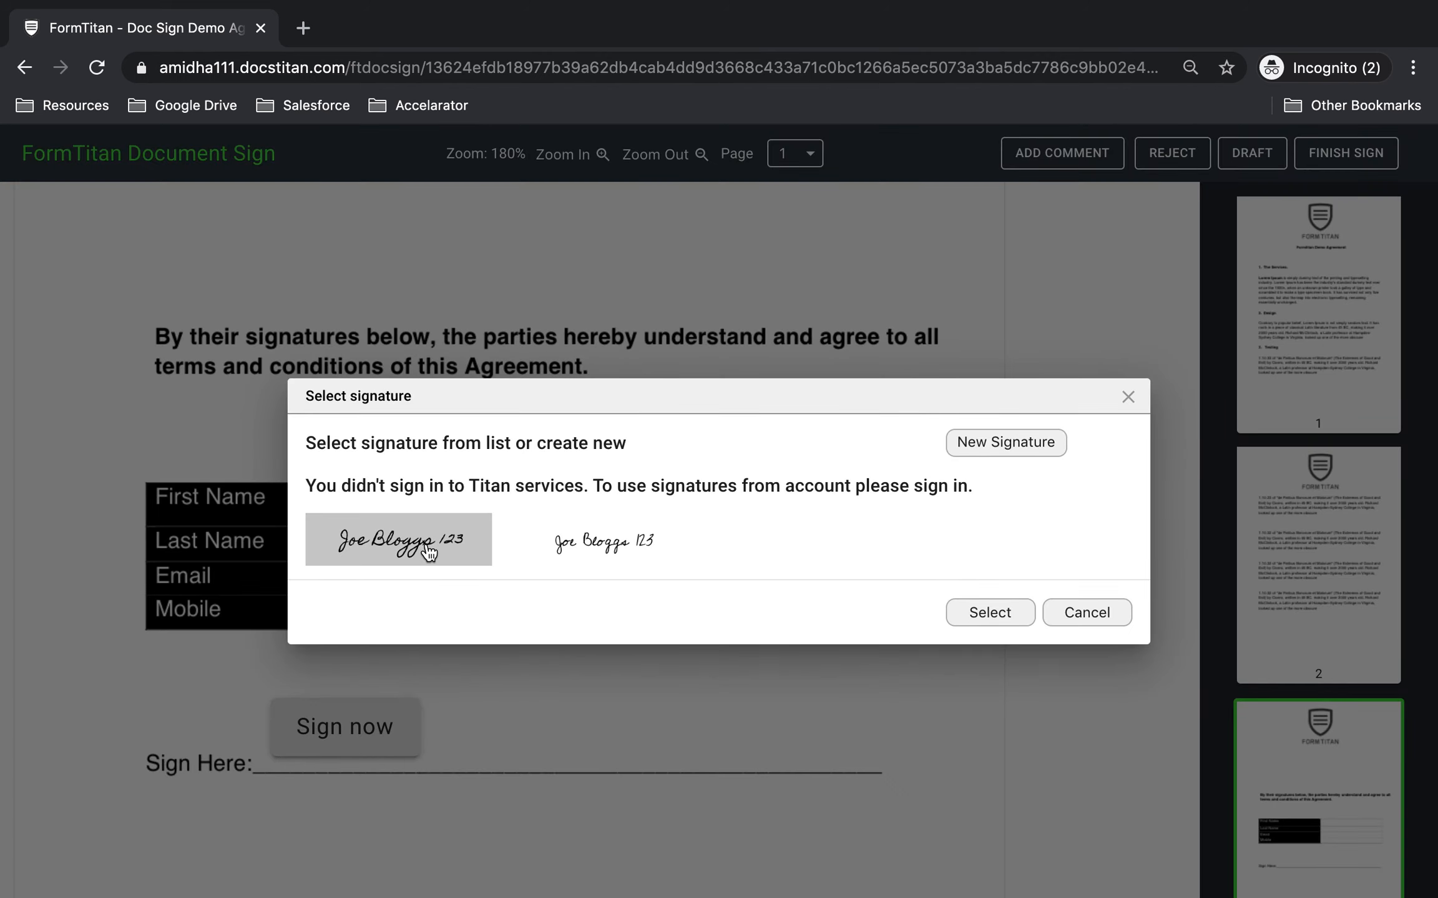
click(972, 608)
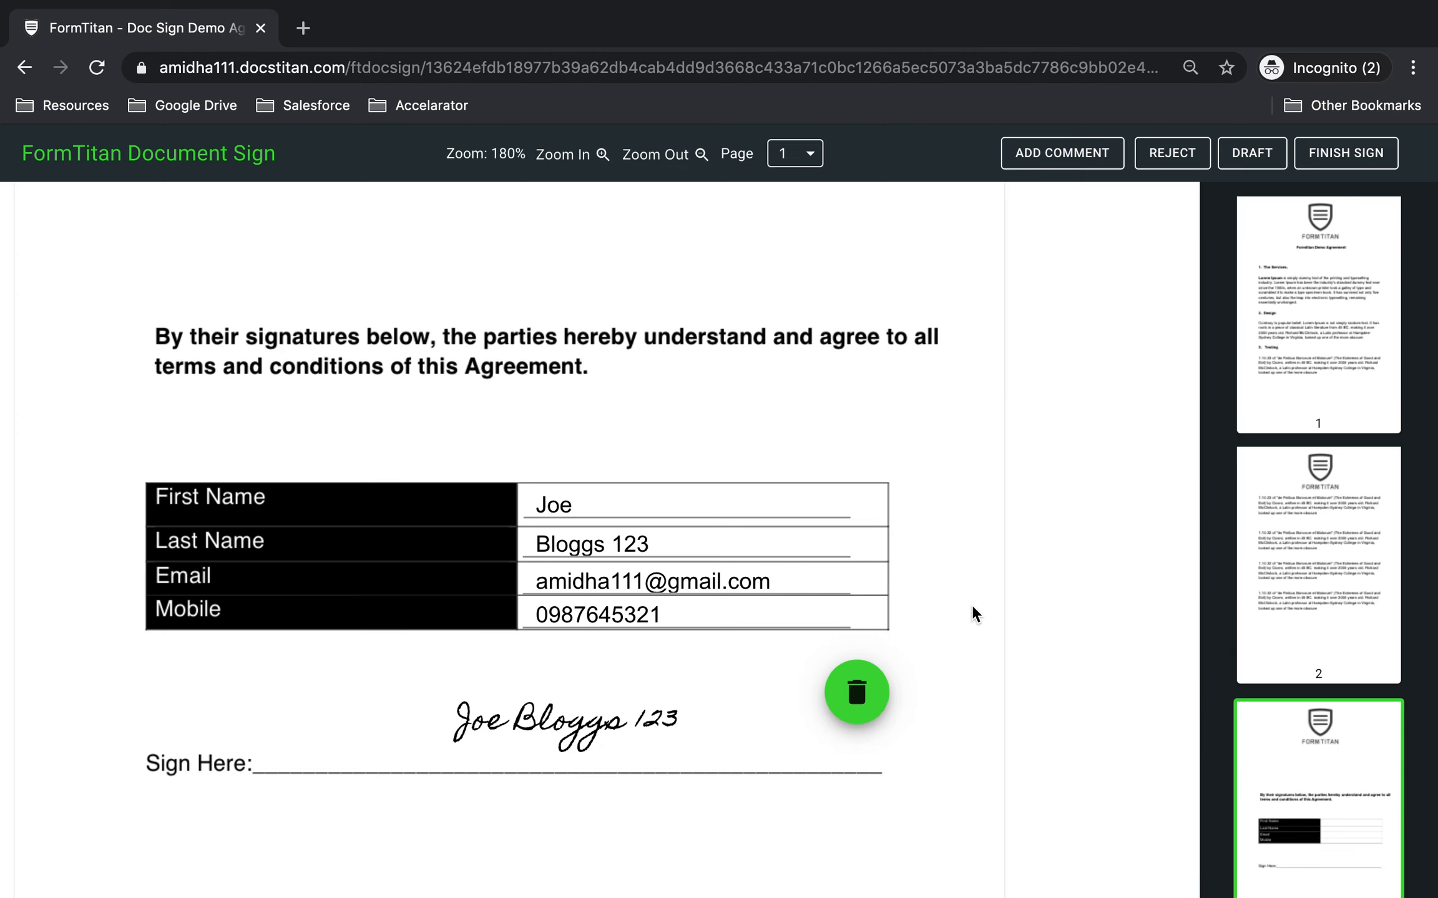
click(1315, 164)
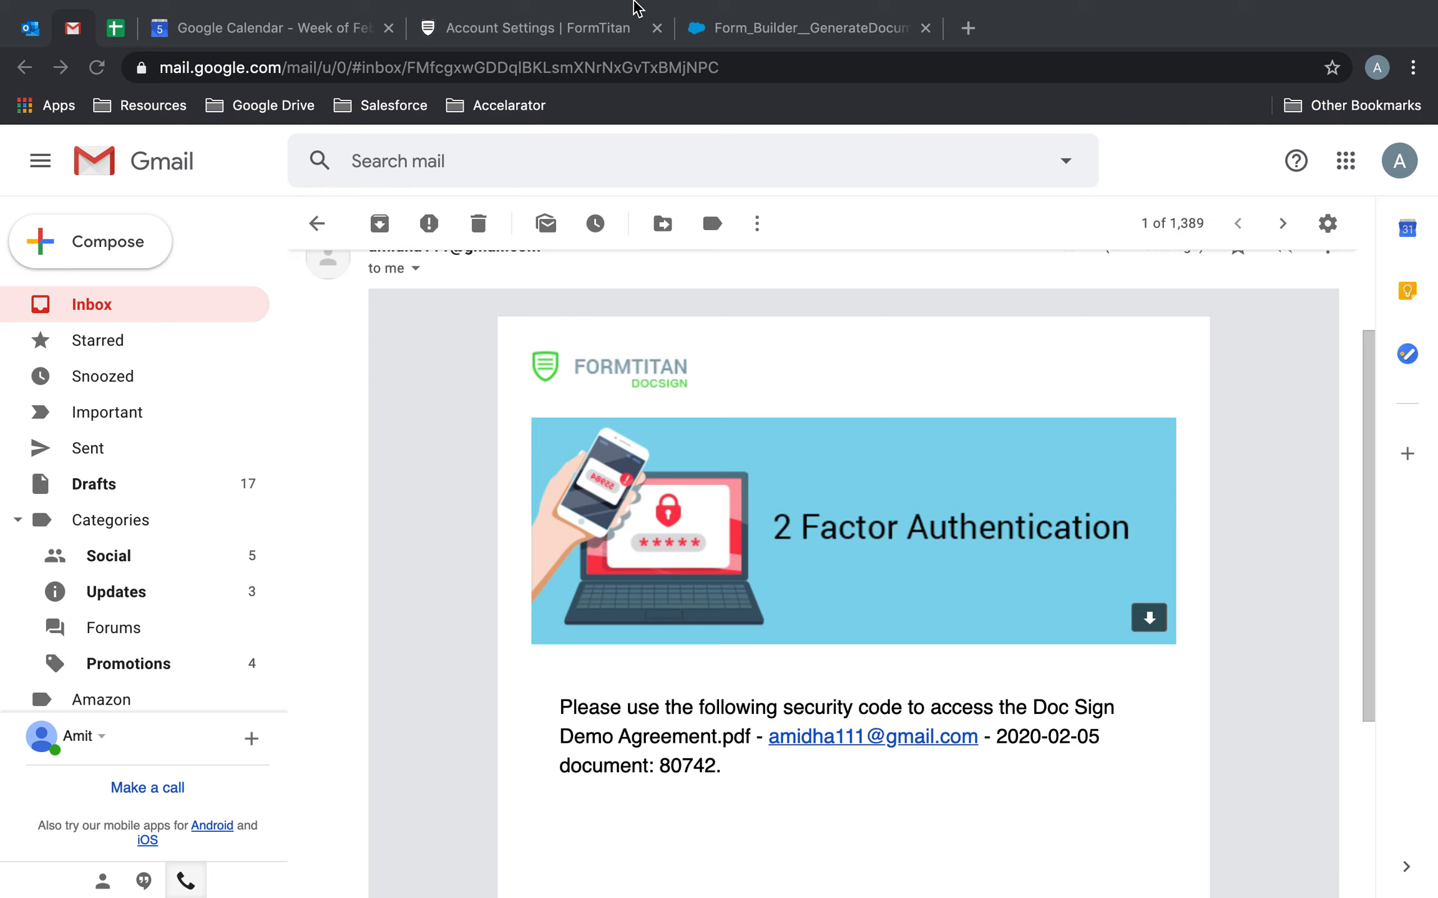
click(581, 39)
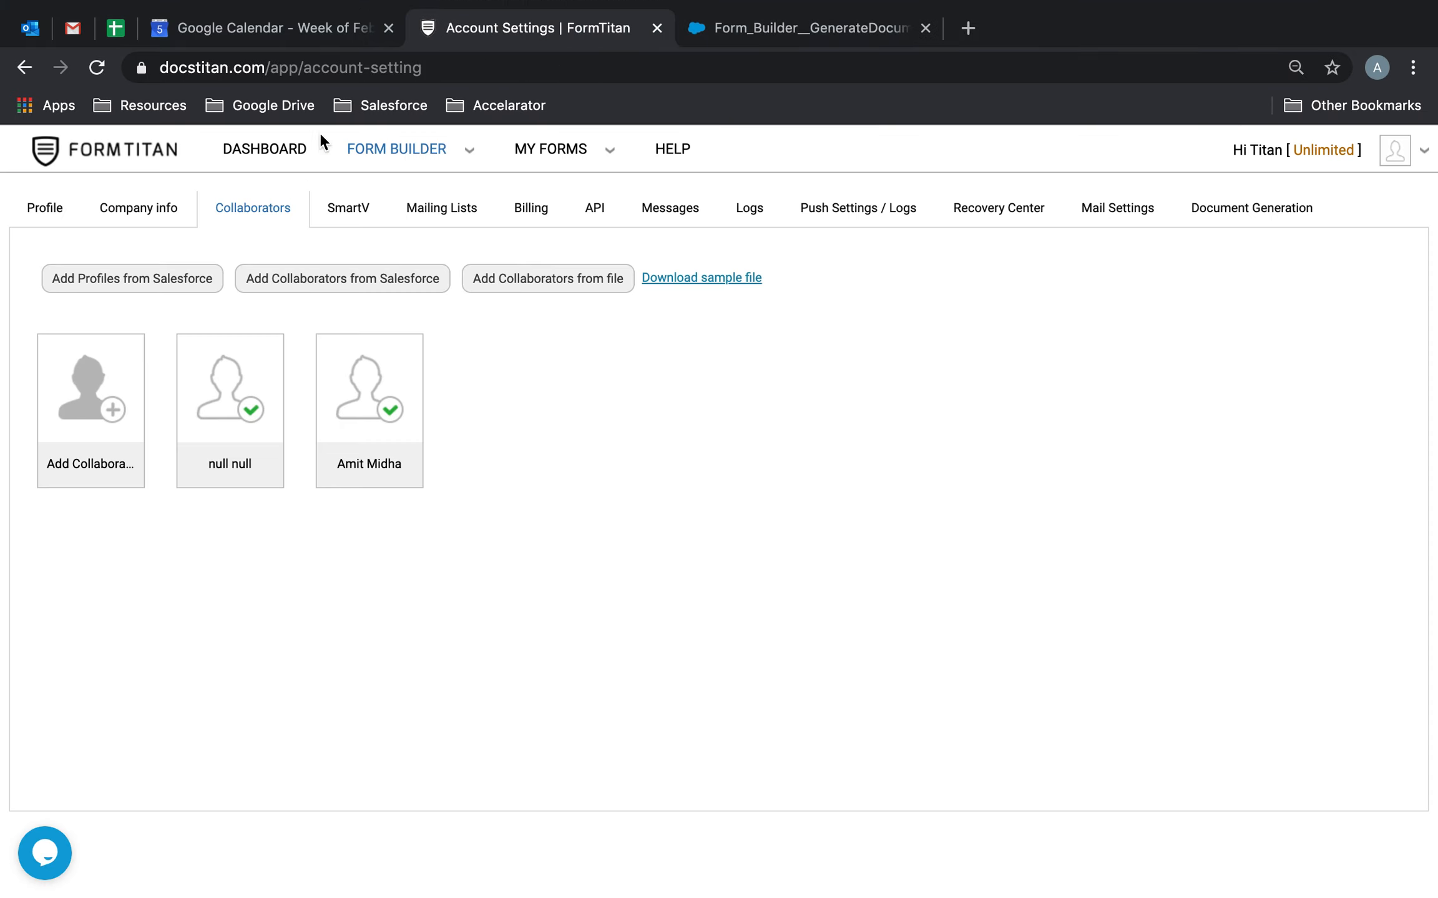
Go to Doc Sign from the products list and upload the Docsign Thumbnail file.
click(443, 156)
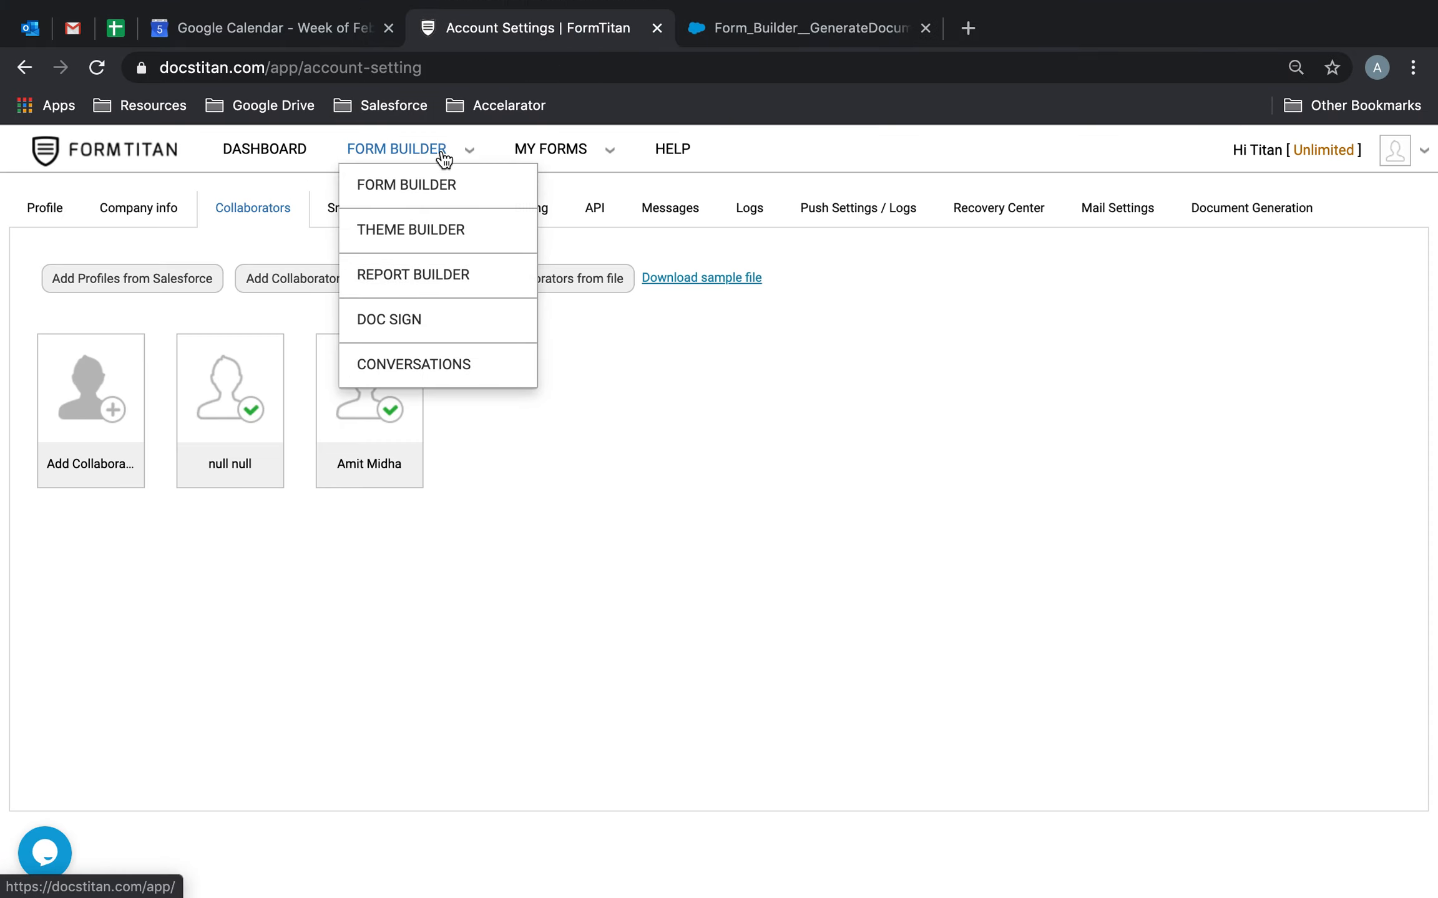
click(420, 321)
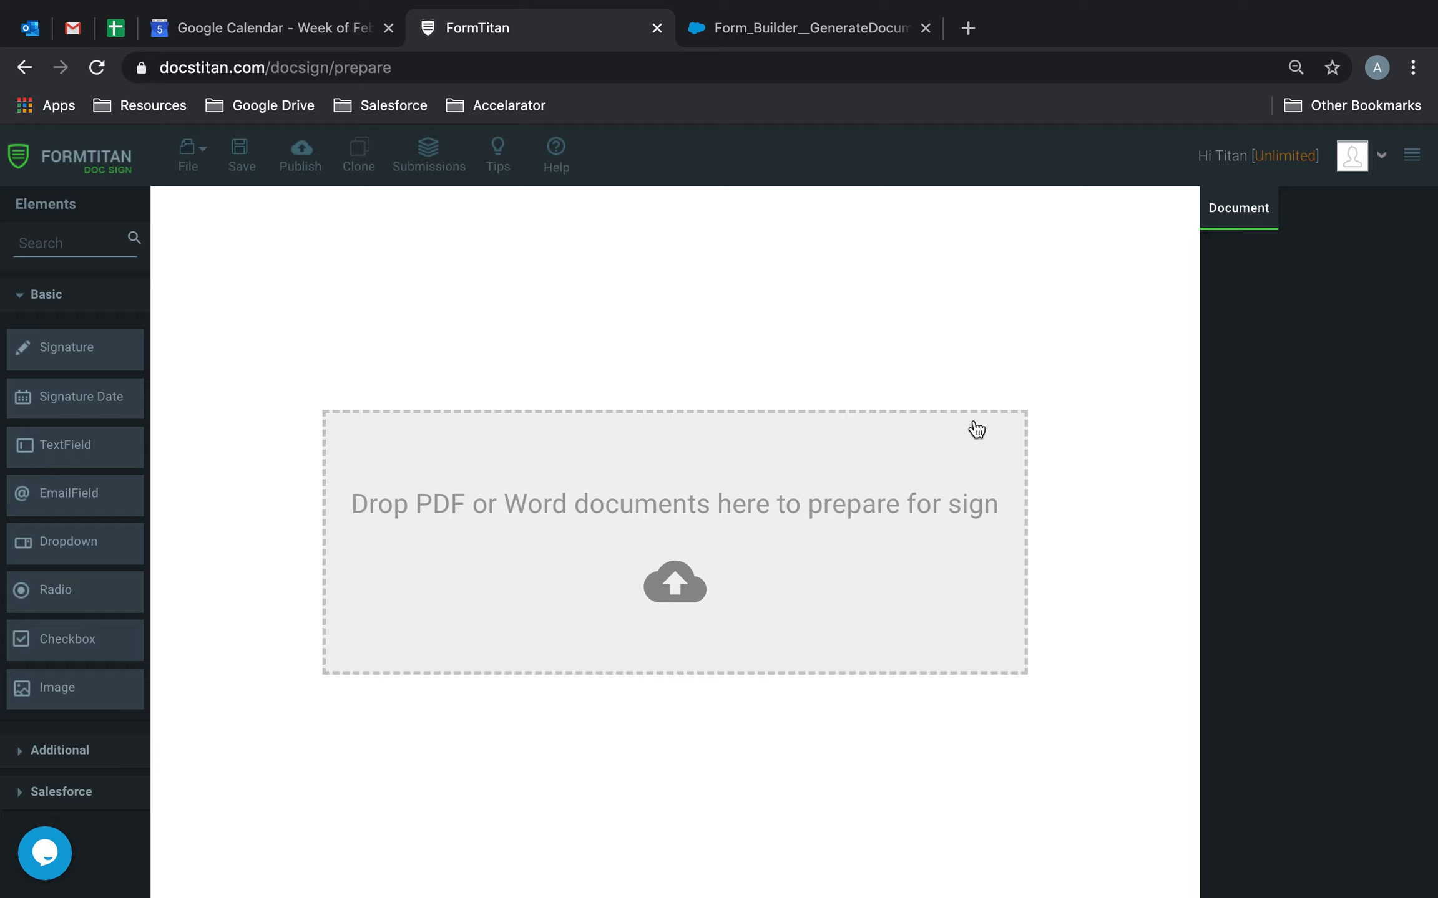
click(859, 491)
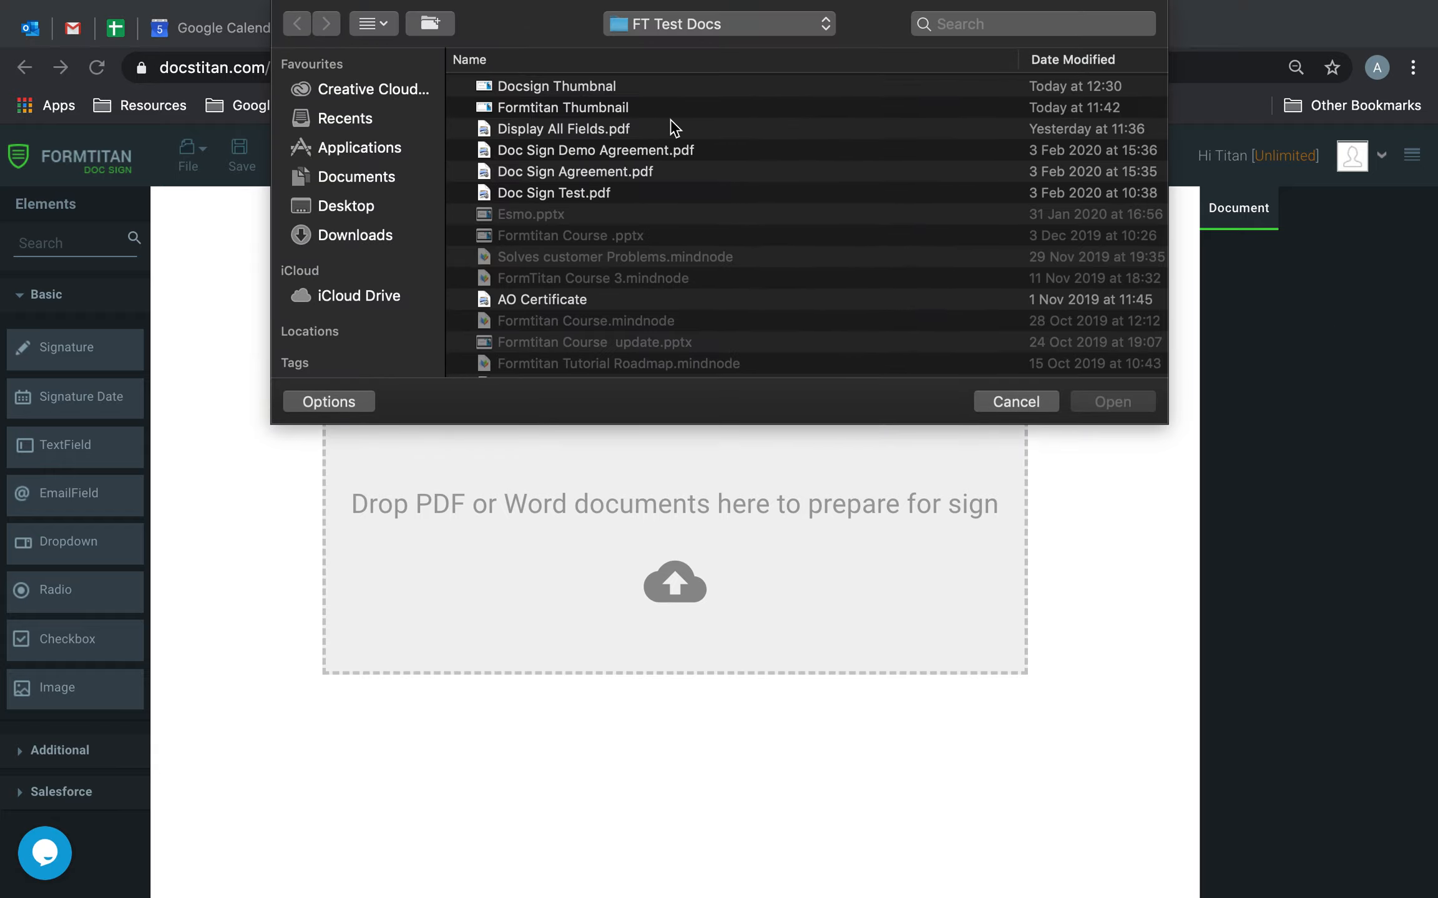
double_click(596, 87)
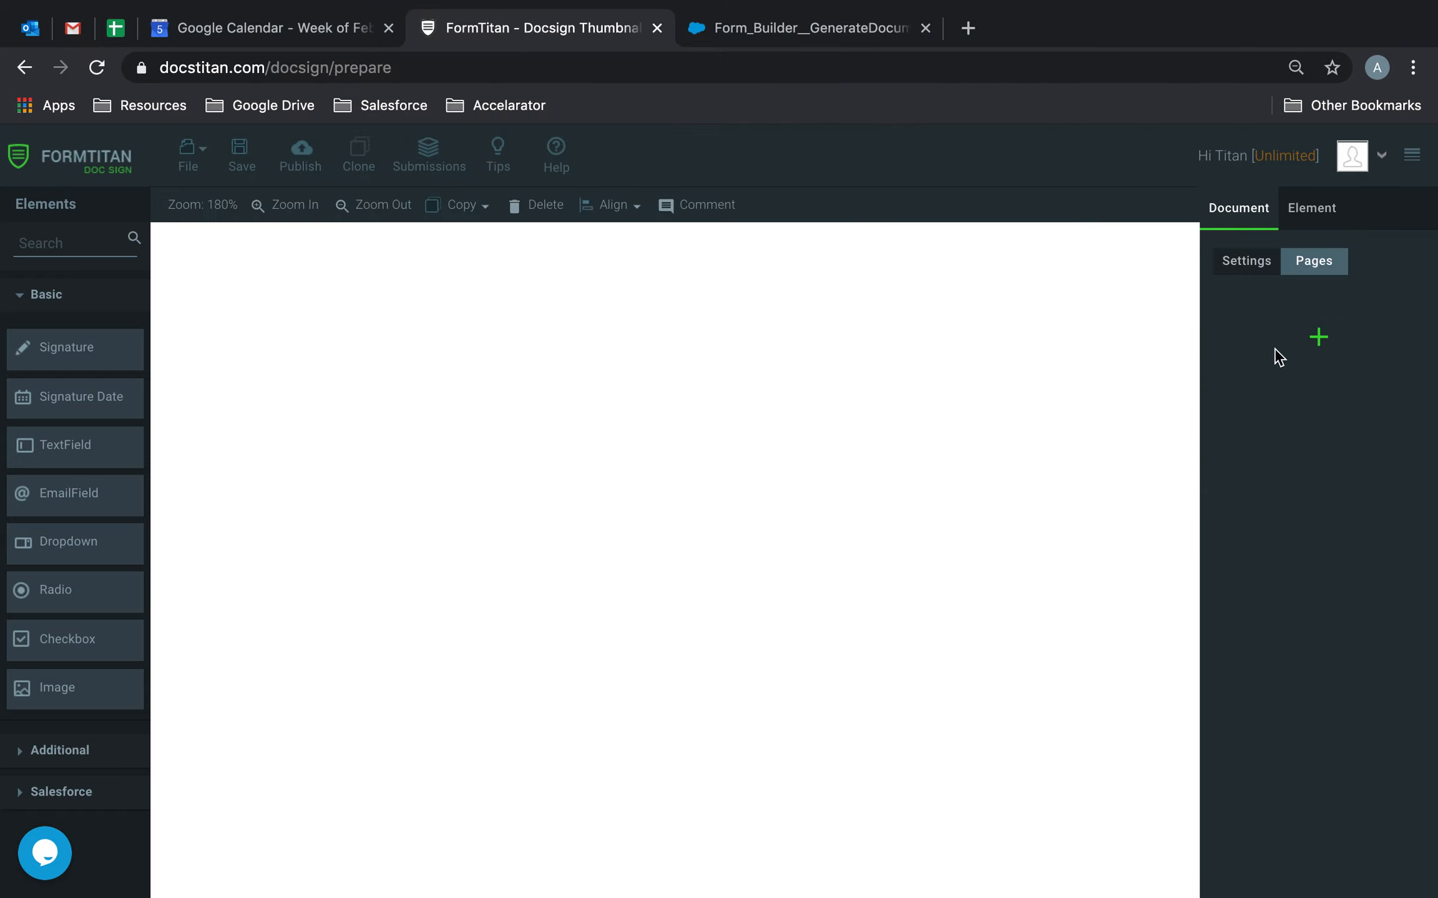
In the document's settings, set Document access to Dynamic and open Salesforce Configuration.
click(1255, 267)
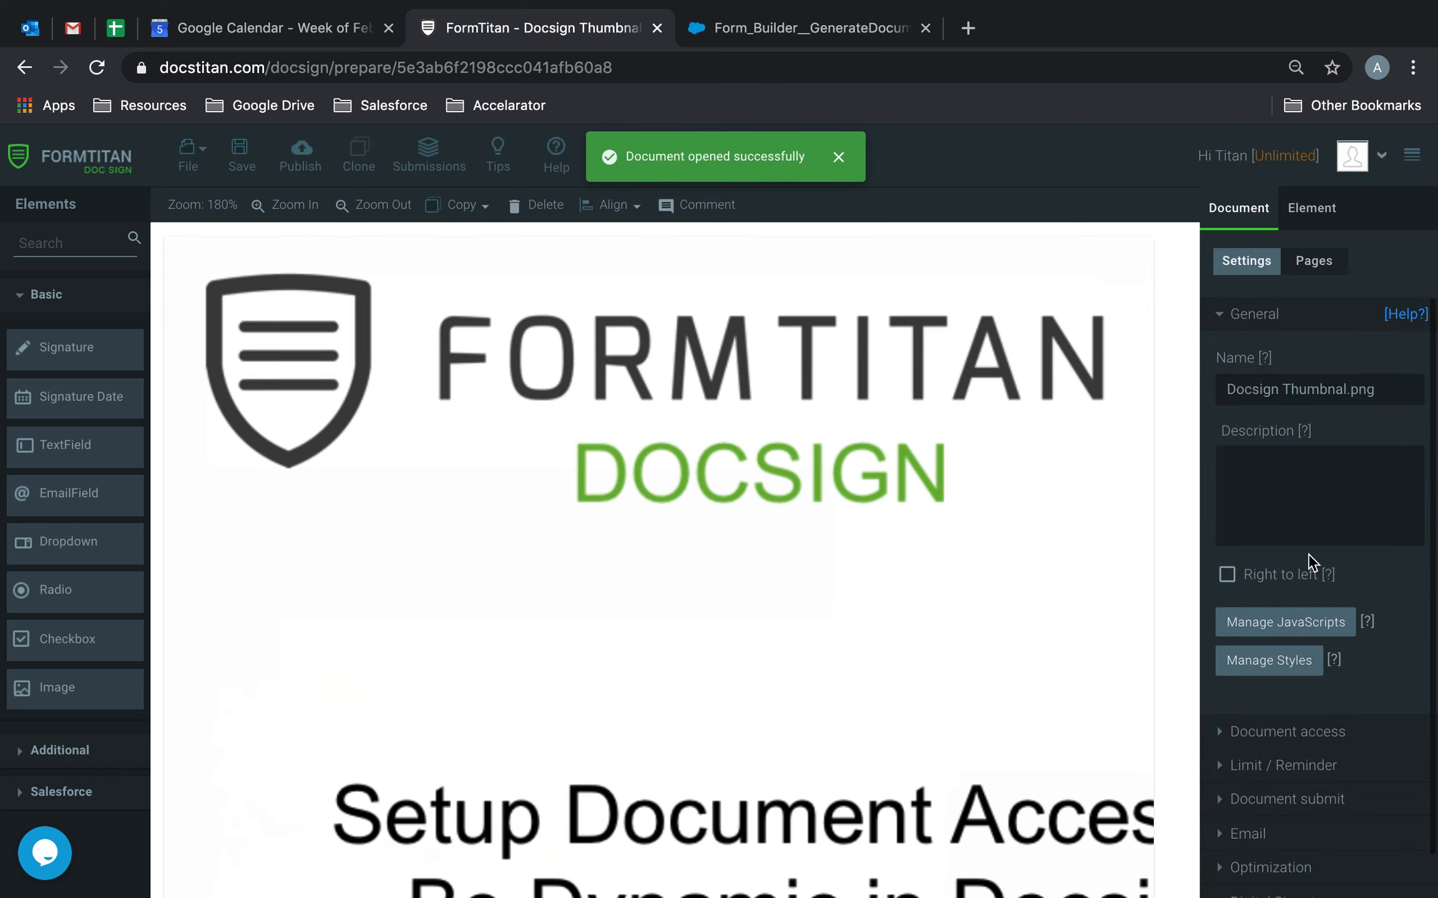
scroll(1285, 493, down, 2)
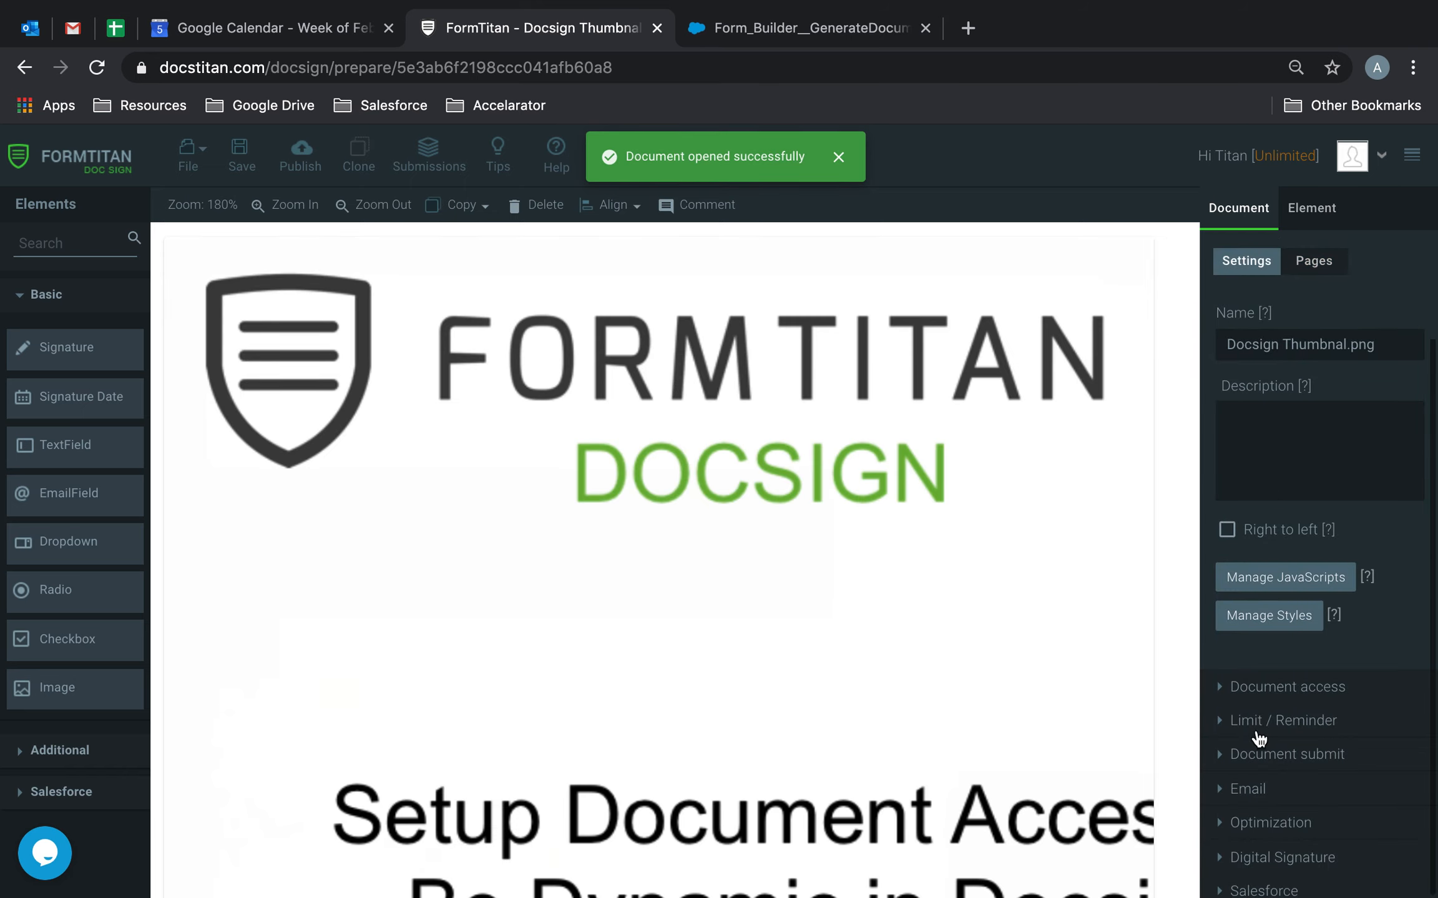
click(1271, 687)
click(1228, 429)
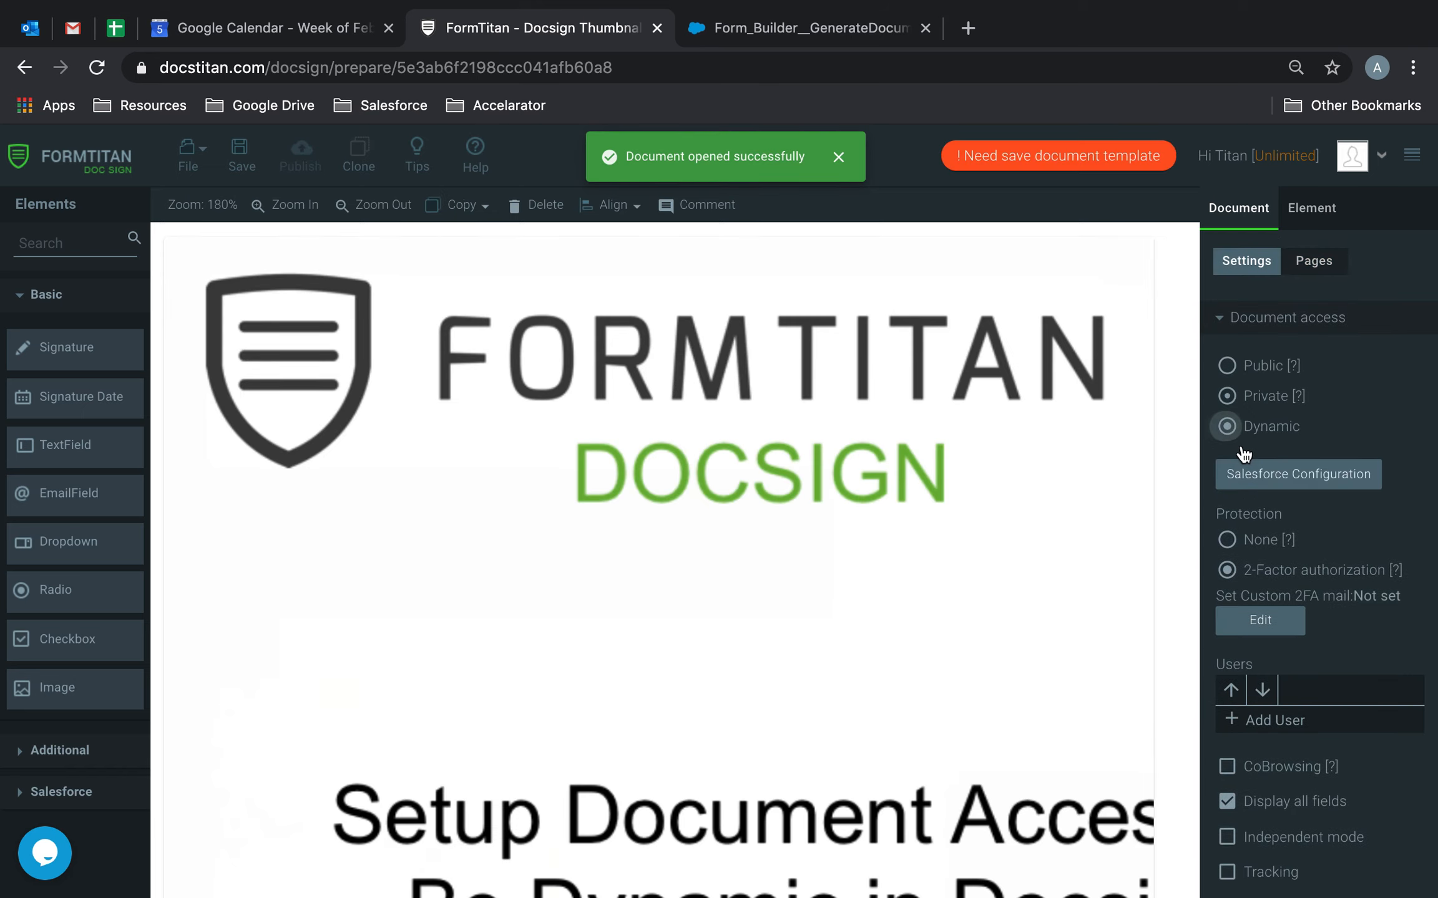
click(1273, 473)
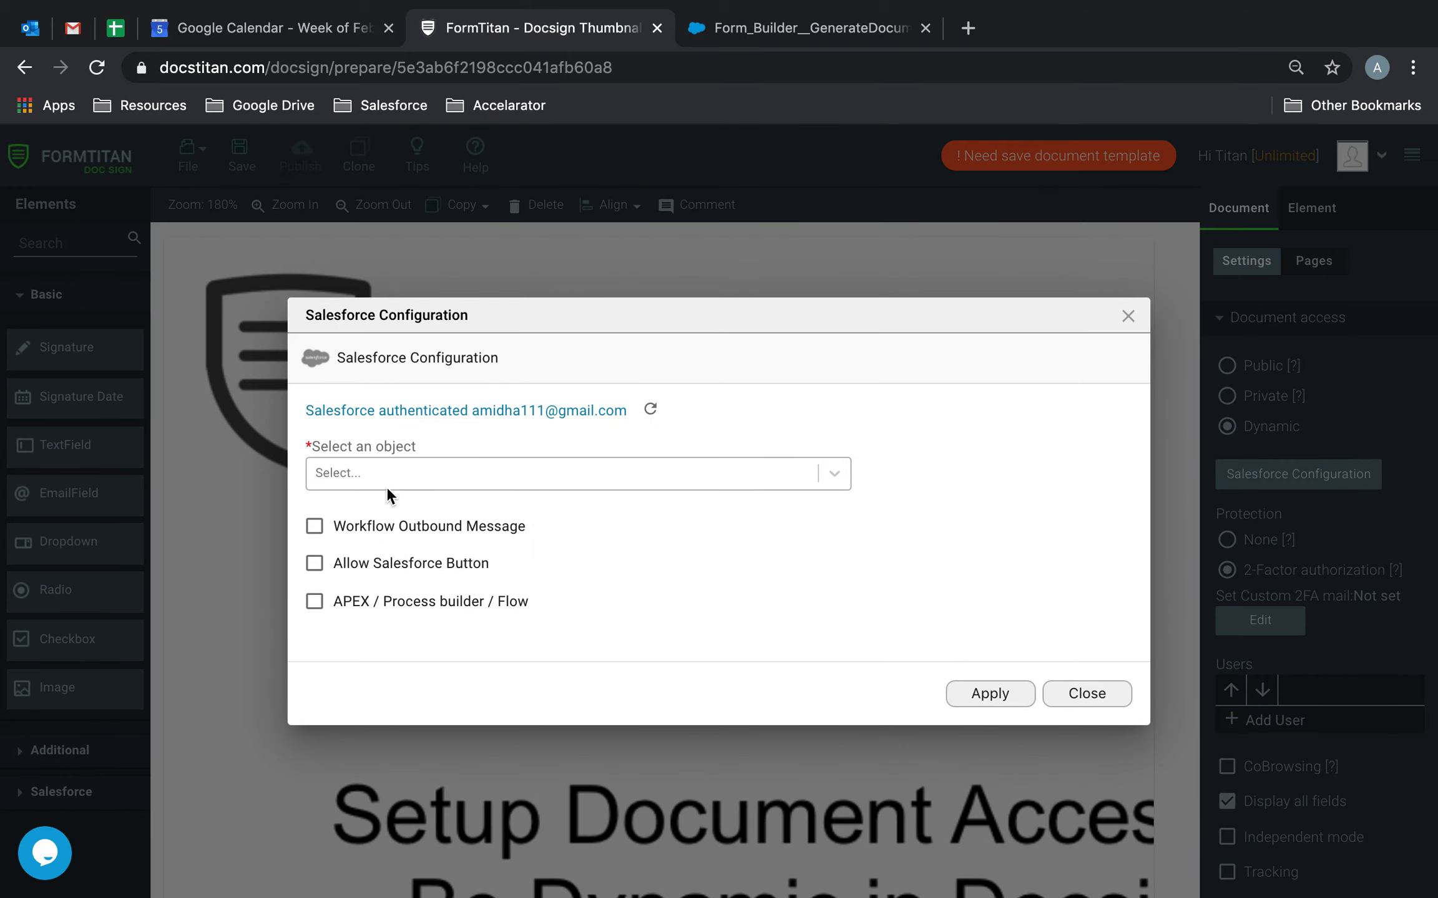